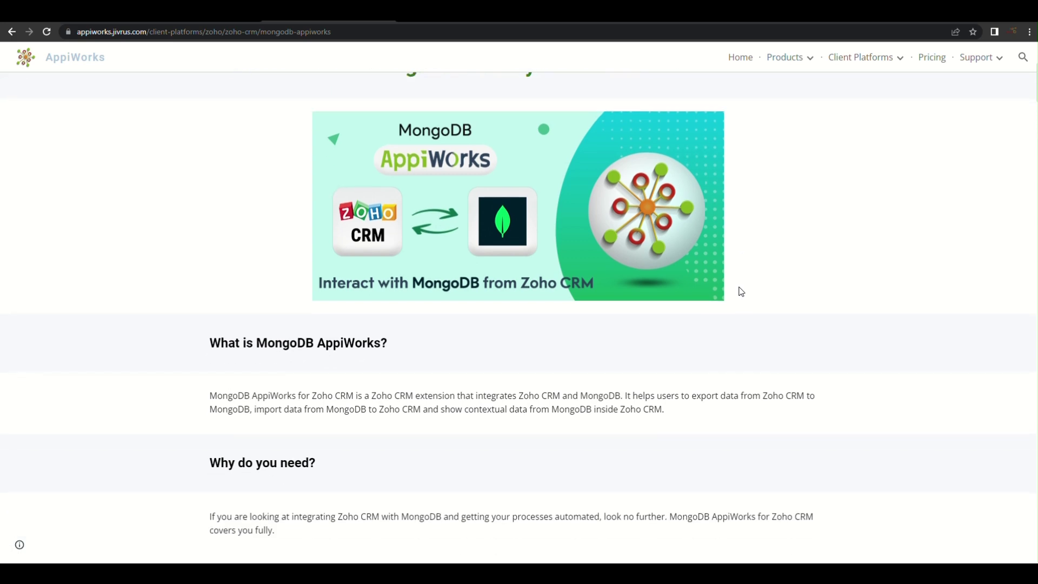
{"action": "scroll", "coordinate": [740, 287], "scroll_direction": "down", "scroll_amount": 3}
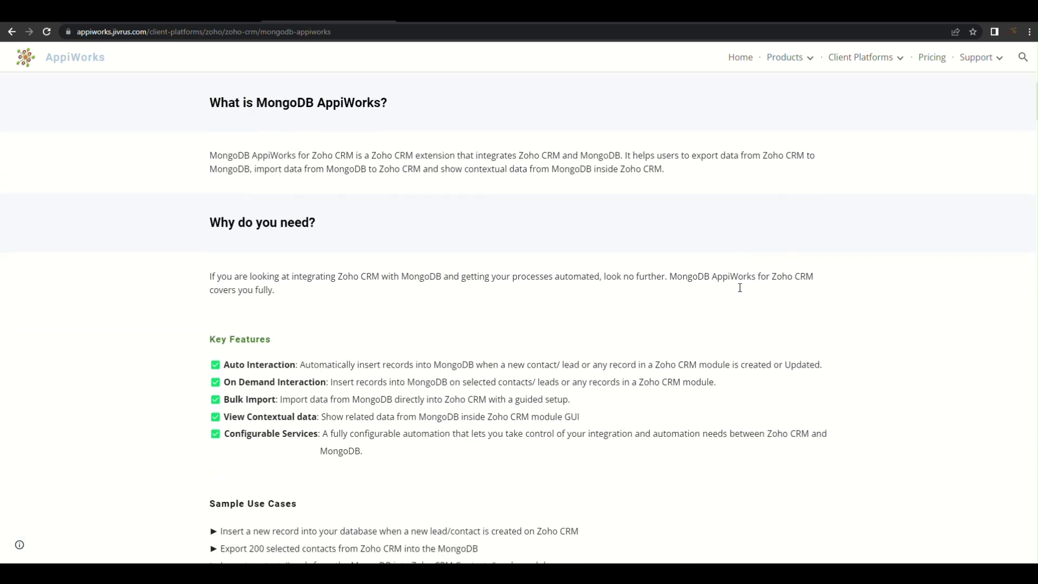
Skim the MongoDB AppiWorks overview and features, then switch to the Zoho Marketplace
{"action": "scroll", "coordinate": [740, 292], "scroll_direction": "up", "scroll_amount": 1}
{"action": "scroll", "coordinate": [742, 292], "scroll_direction": "up", "scroll_amount": 7}
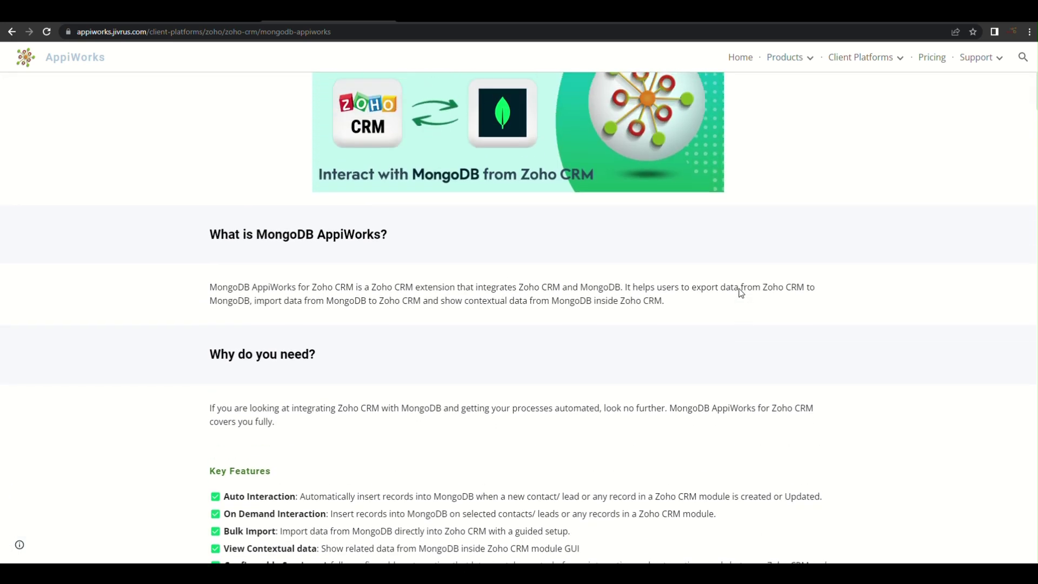
{"action": "scroll", "coordinate": [741, 291], "scroll_direction": "up", "scroll_amount": 2}
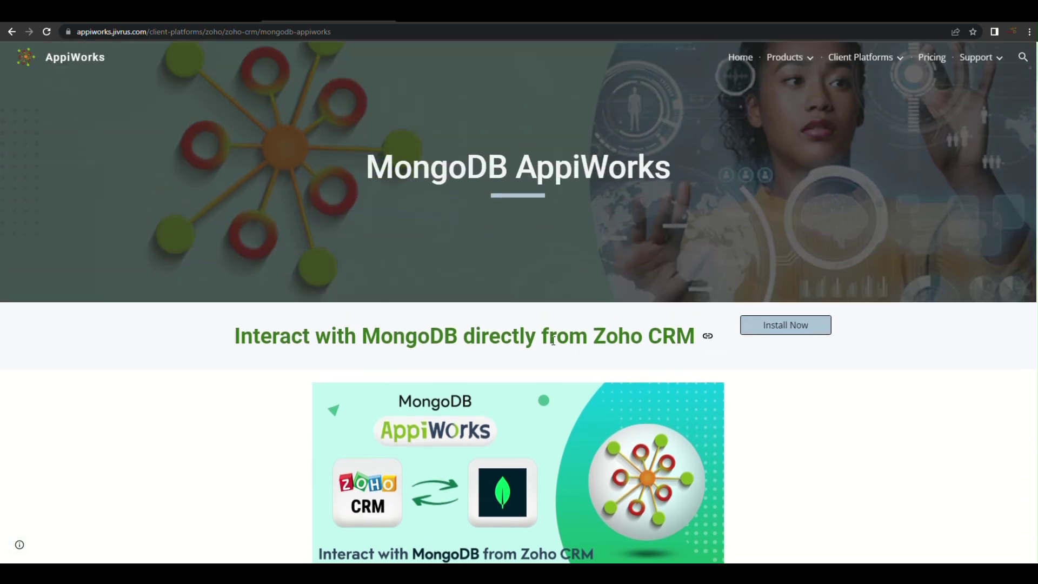
{"action": "left_click", "coordinate": [436, 21]}
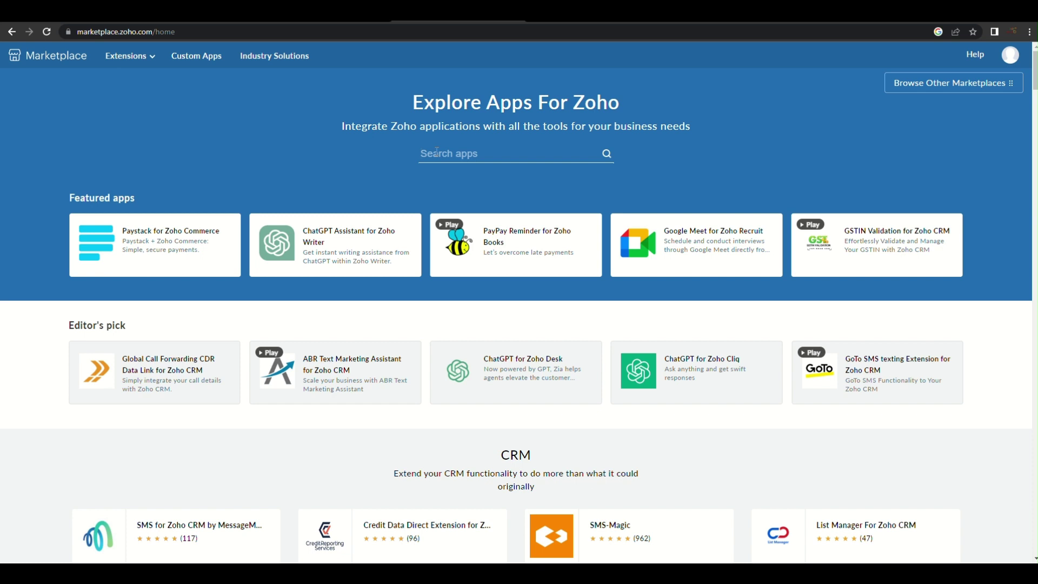
Search the Zoho Marketplace for 'appw' to find MongoDB AppiWorks for Zoho CRM
{"action": "type", "text": "appw"}
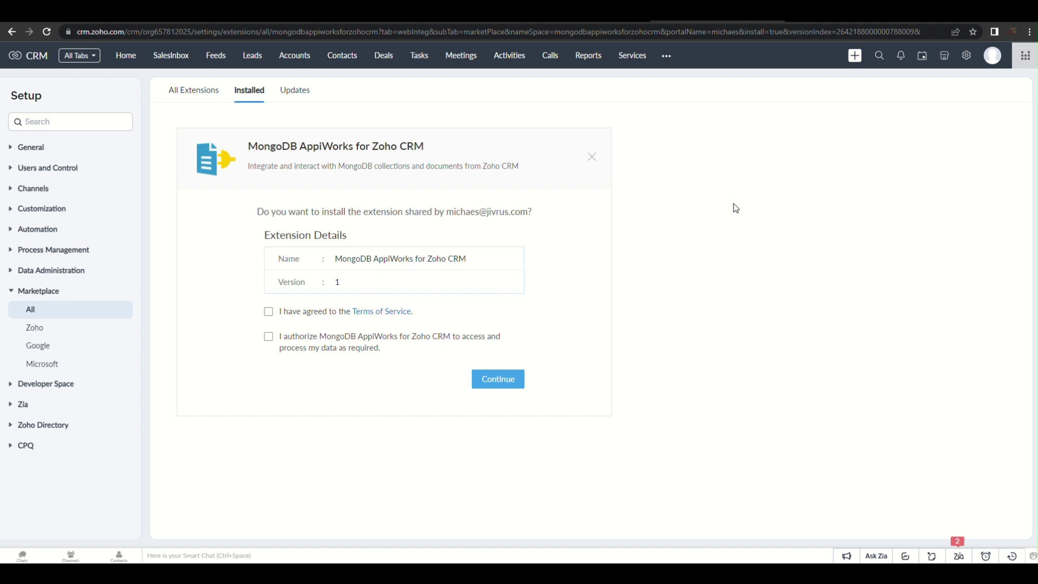
Accept the terms and data-access authorization, then install MongoDB AppiWorks for admins only
{"action": "left_click", "coordinate": [269, 314]}
{"action": "left_click", "coordinate": [269, 338]}
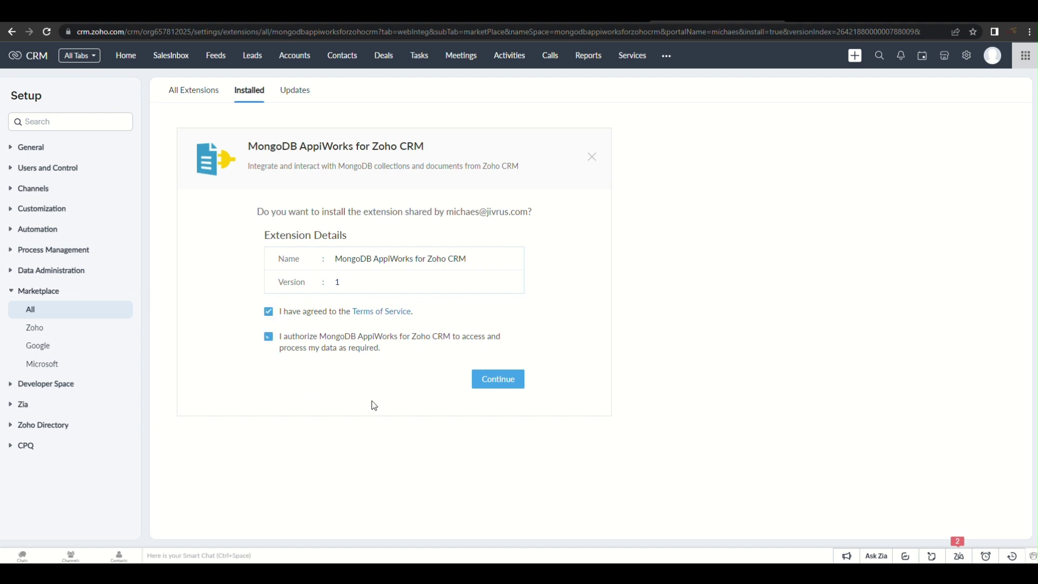
{"action": "left_click", "coordinate": [497, 385]}
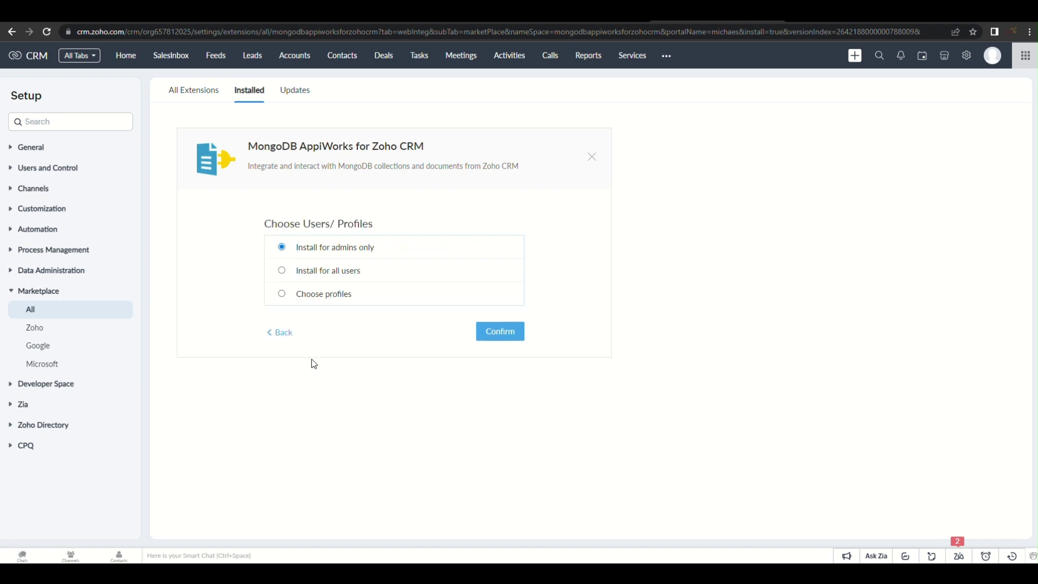
{"action": "left_click", "coordinate": [506, 335]}
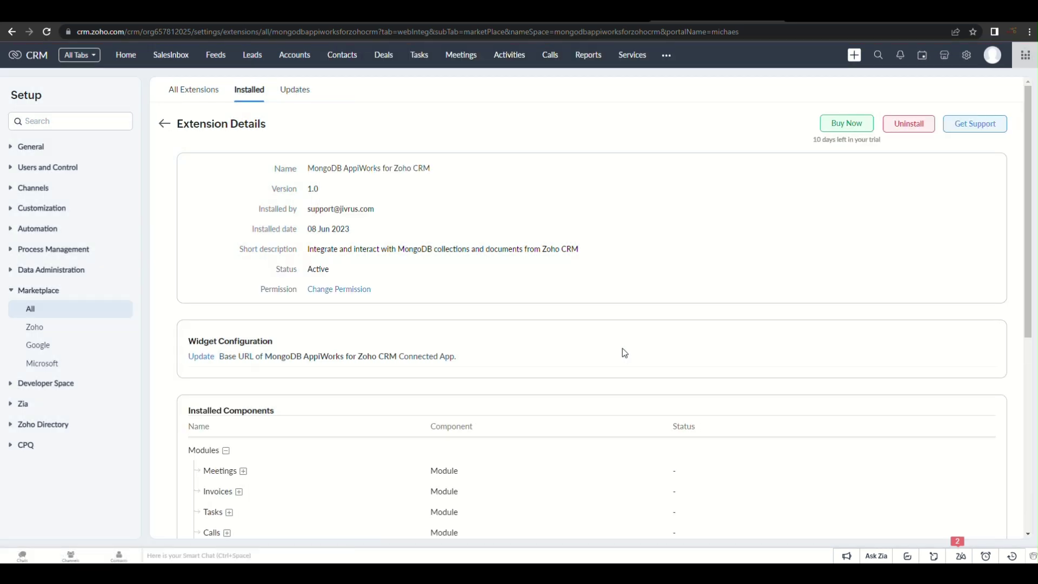
Open the MongoDB AppiWorks module from the more-modules list and start automating
{"action": "left_click", "coordinate": [668, 57]}
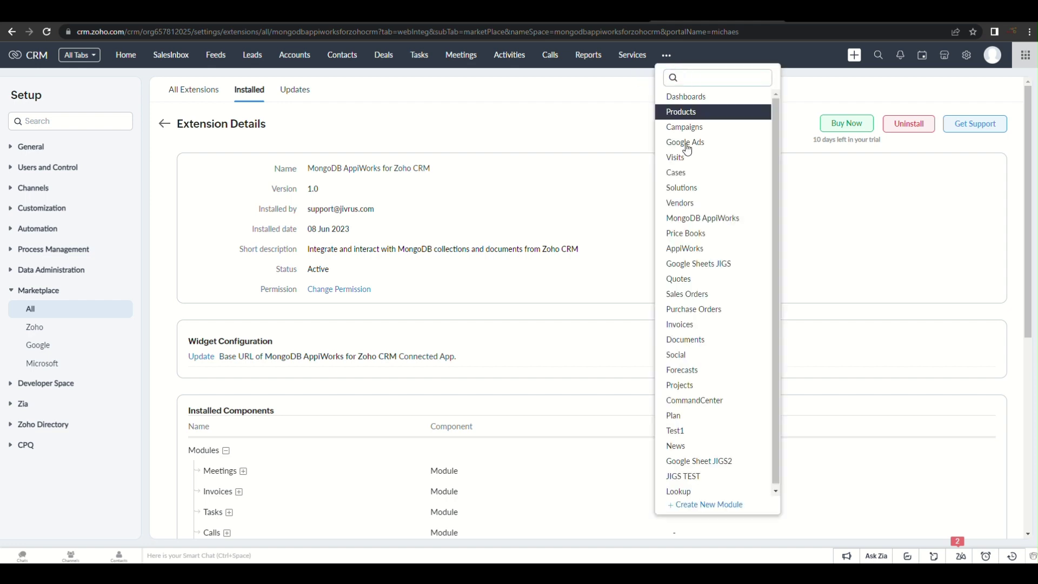
{"action": "left_click", "coordinate": [757, 220]}
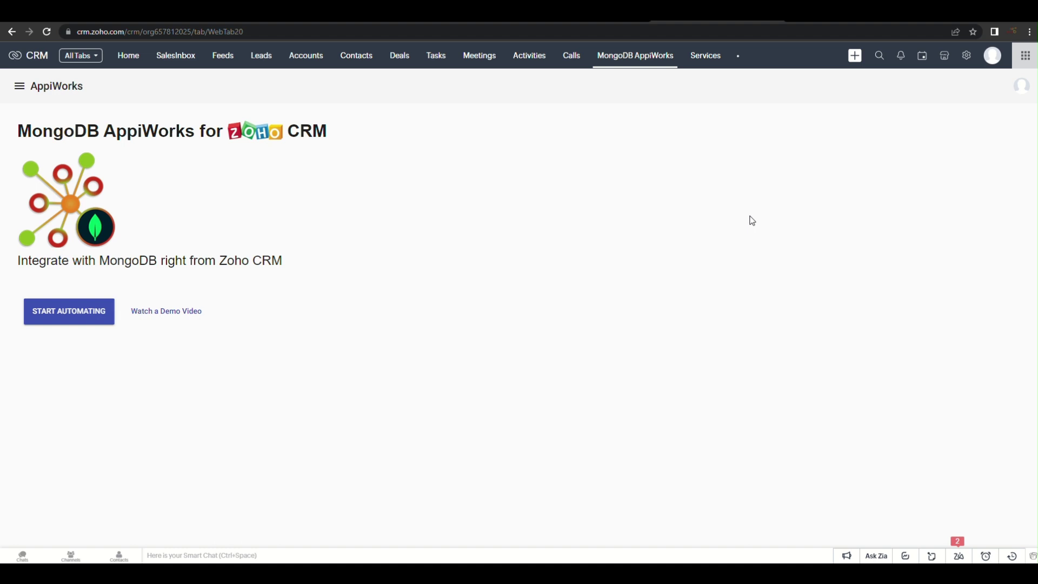
{"action": "left_click", "coordinate": [78, 314]}
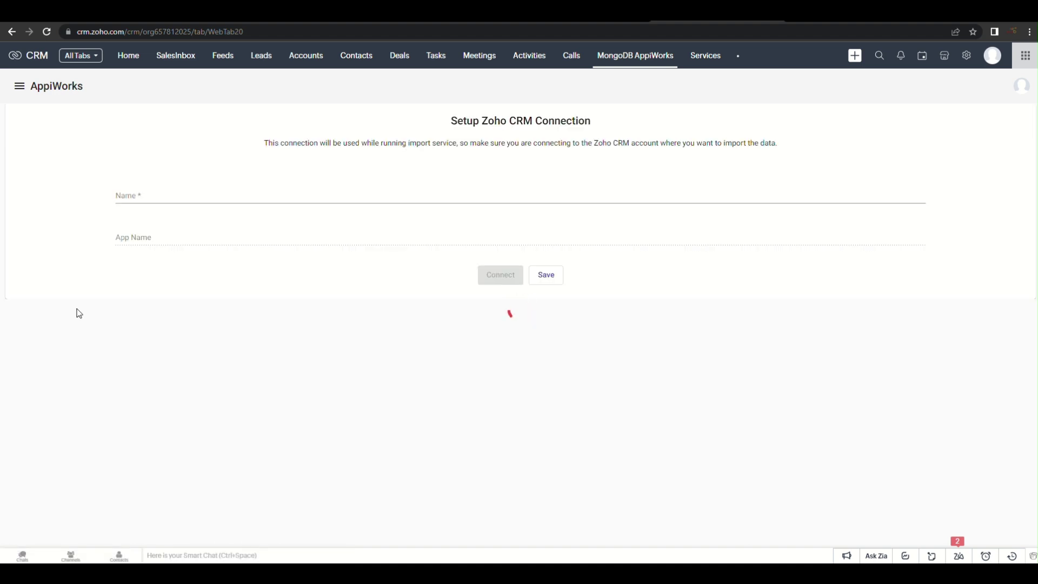
Name the new Zoho CRM connection 'MongoDB ZOHO CRm' and send it for Zoho CRM authorization
{"action": "type", "text": "MongoDB ZOH"}
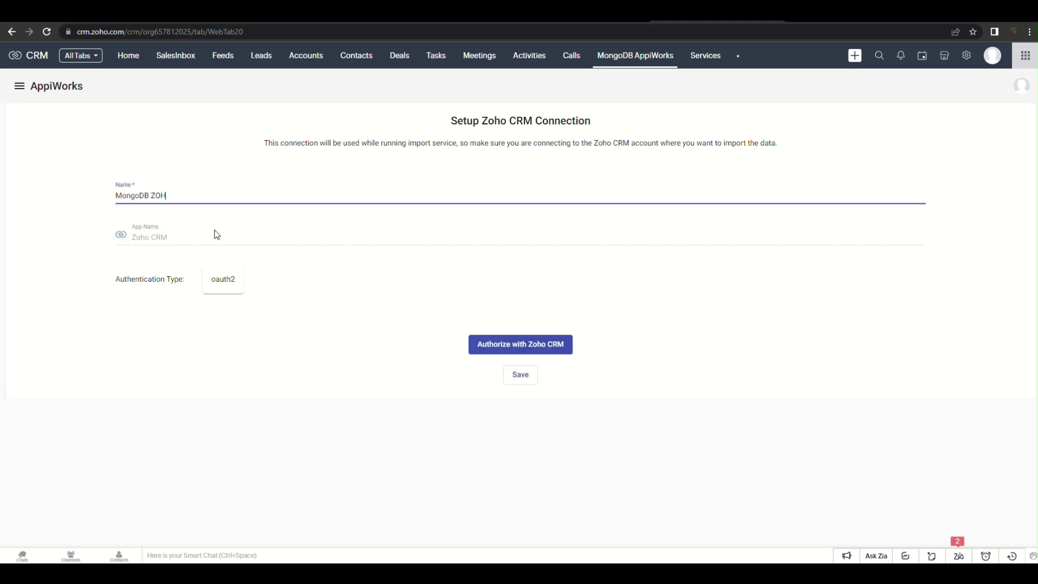
{"action": "type", "text": "O CRm"}
{"action": "left_click", "coordinate": [529, 349]}
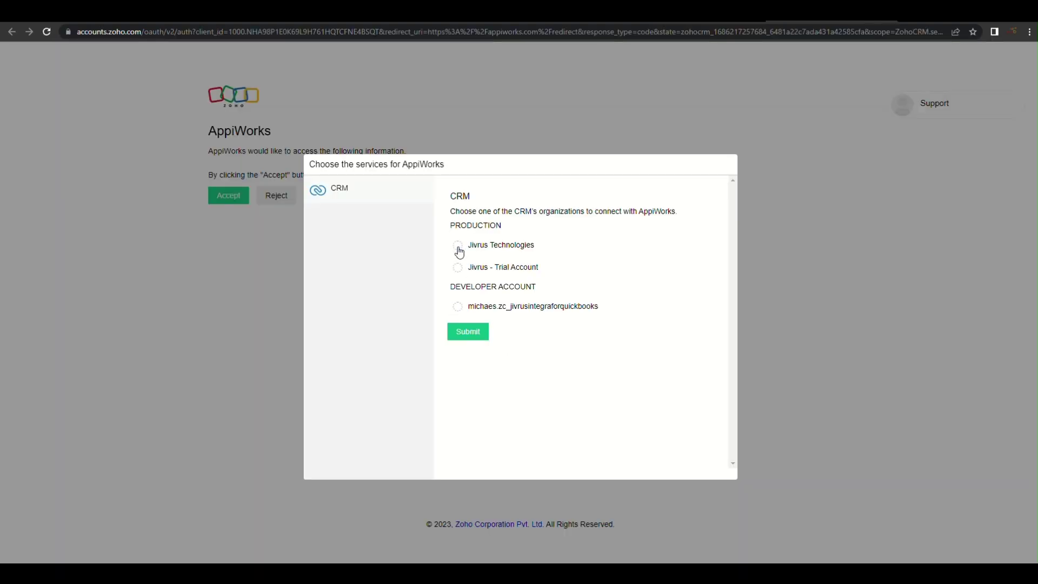
Choose the Jivrus Technologies CRM organization and accept AppiWorks' requested CRM permissions
{"action": "left_click", "coordinate": [458, 247]}
{"action": "left_click", "coordinate": [477, 342]}
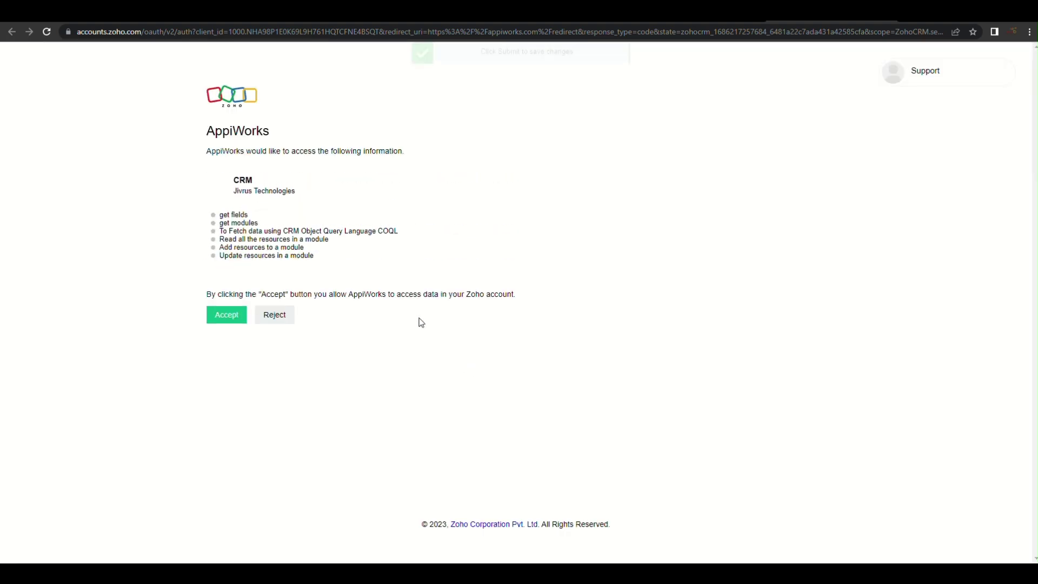
{"action": "left_click", "coordinate": [229, 322]}
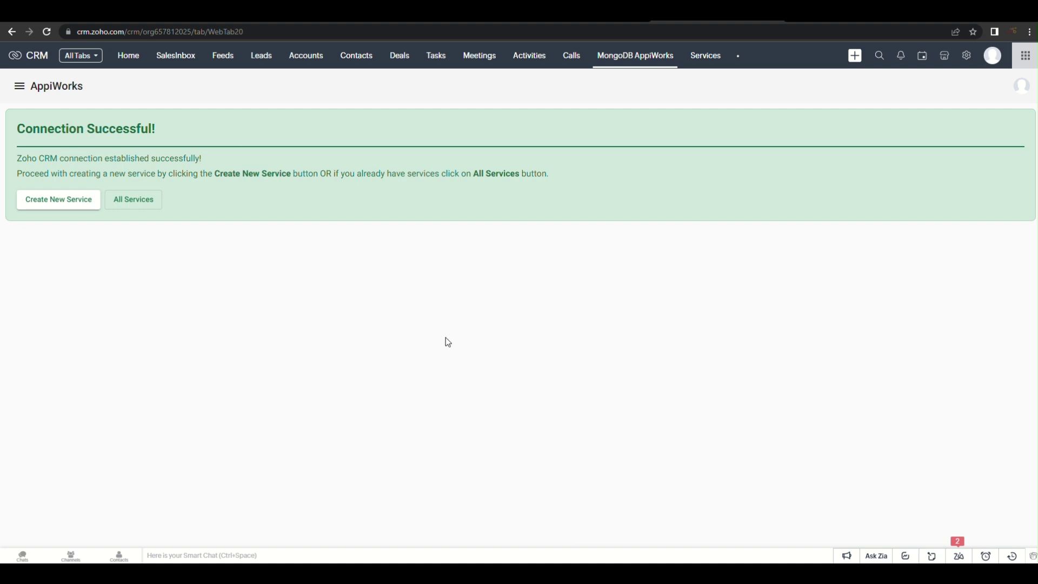
Create a new Export service named 'EXPORT LEADS' and advance to the Zoho CRM configuration
{"action": "left_click", "coordinate": [79, 202]}
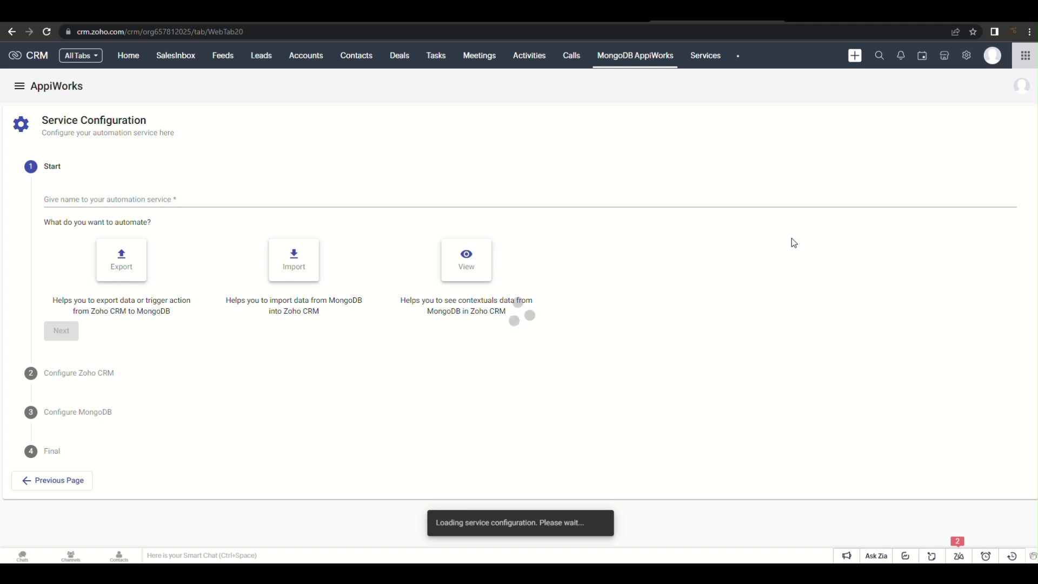
{"action": "type", "text": "L"}
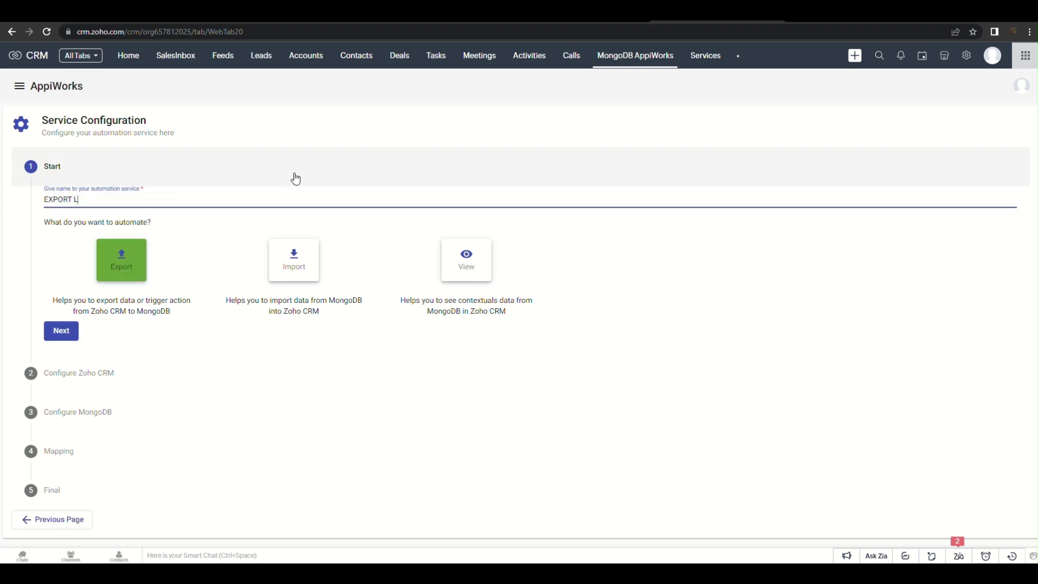
{"action": "type", "text": "EADS"}
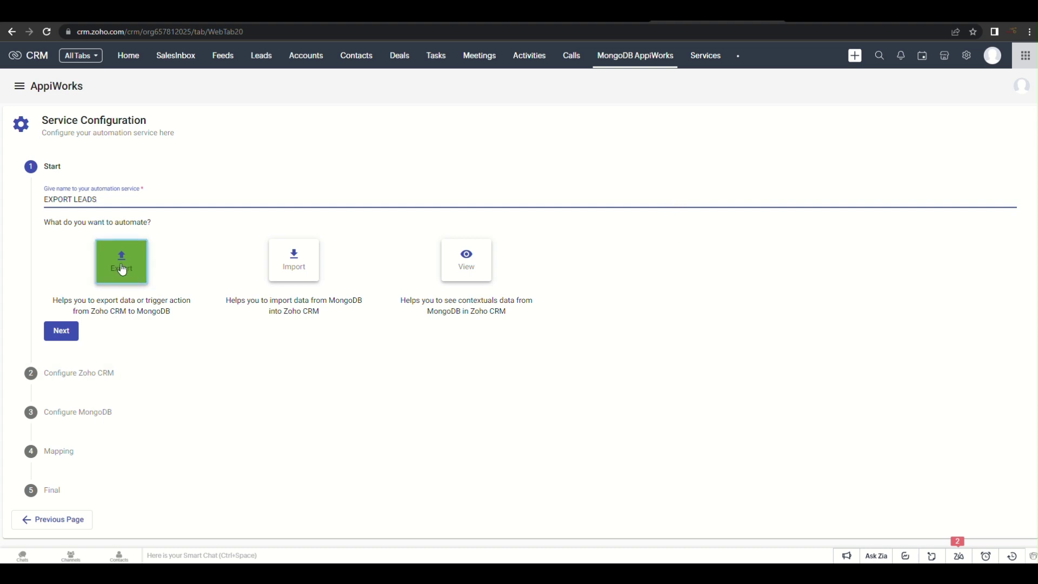
{"action": "left_click", "coordinate": [65, 332]}
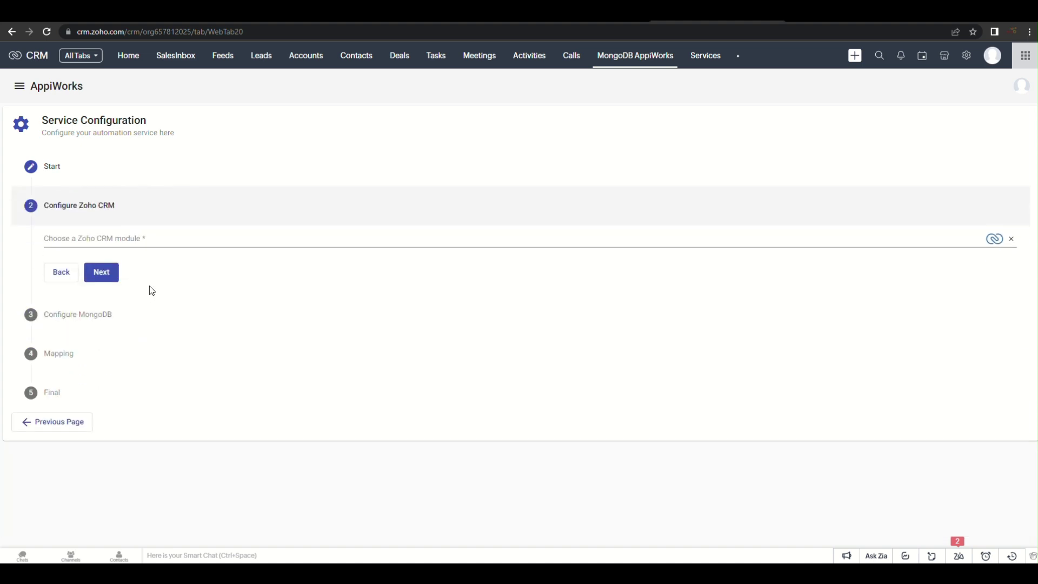
Select Leads as the Zoho CRM module and continue to picking a MongoDB connection
{"action": "left_click", "coordinate": [156, 240]}
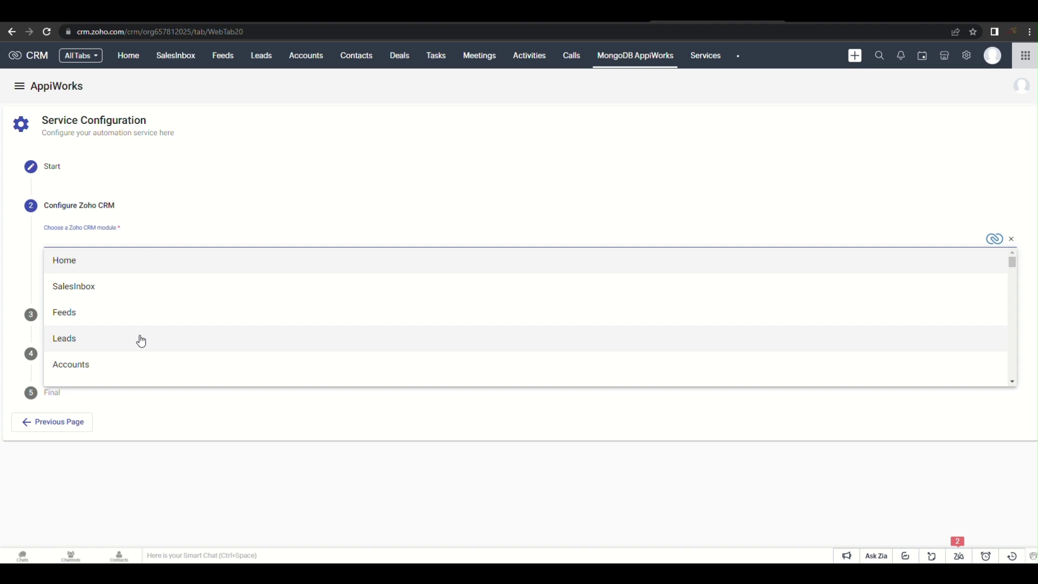
{"action": "left_click", "coordinate": [141, 339]}
{"action": "left_click", "coordinate": [101, 277]}
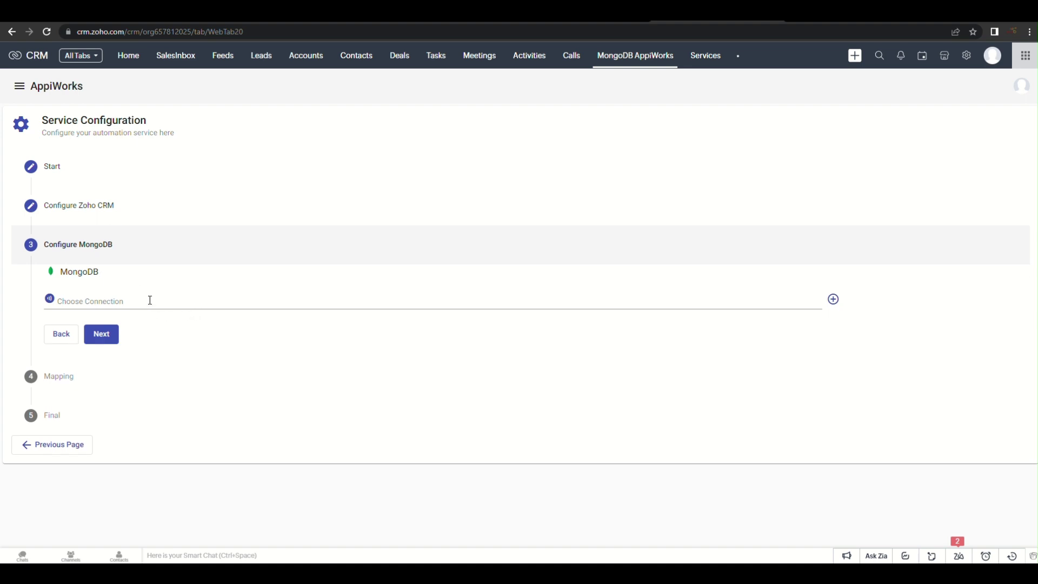
{"action": "left_click", "coordinate": [149, 303]}
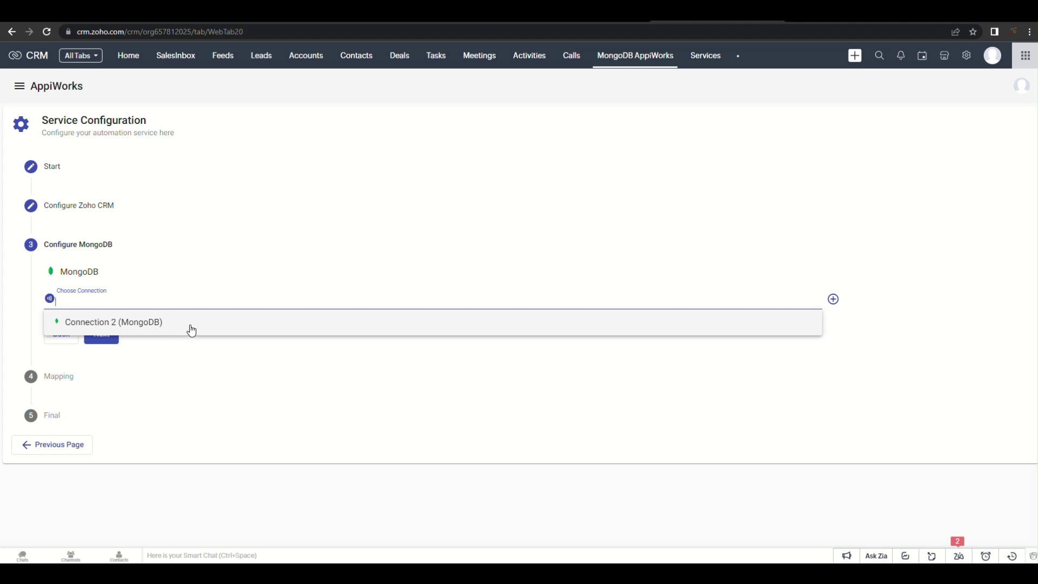
Add a URL-authenticated MongoDB connection, Connection 3 (MongoDB), using the connection string
{"action": "left_click", "coordinate": [833, 300]}
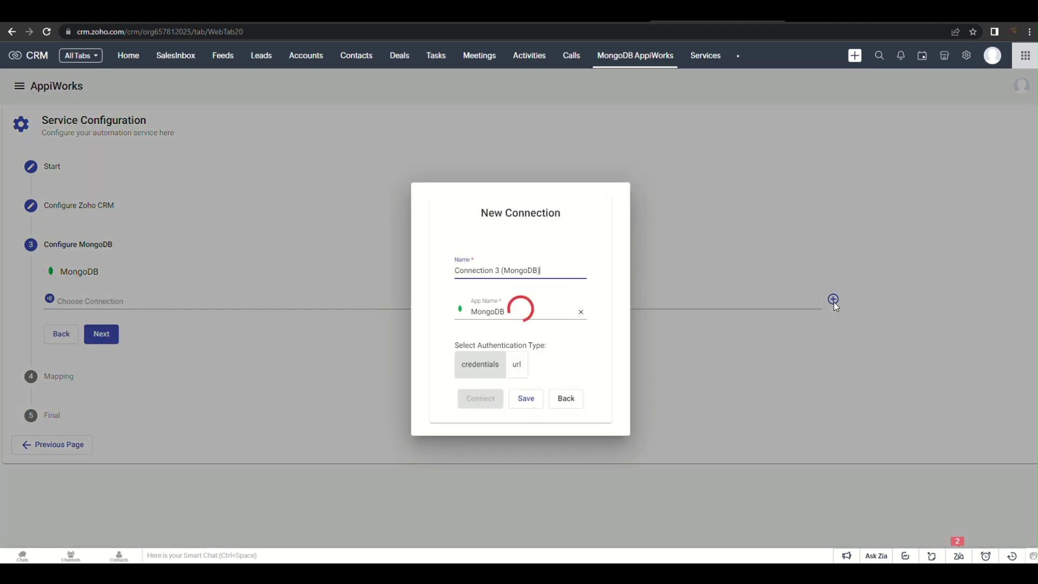
{"action": "left_click", "coordinate": [513, 355]}
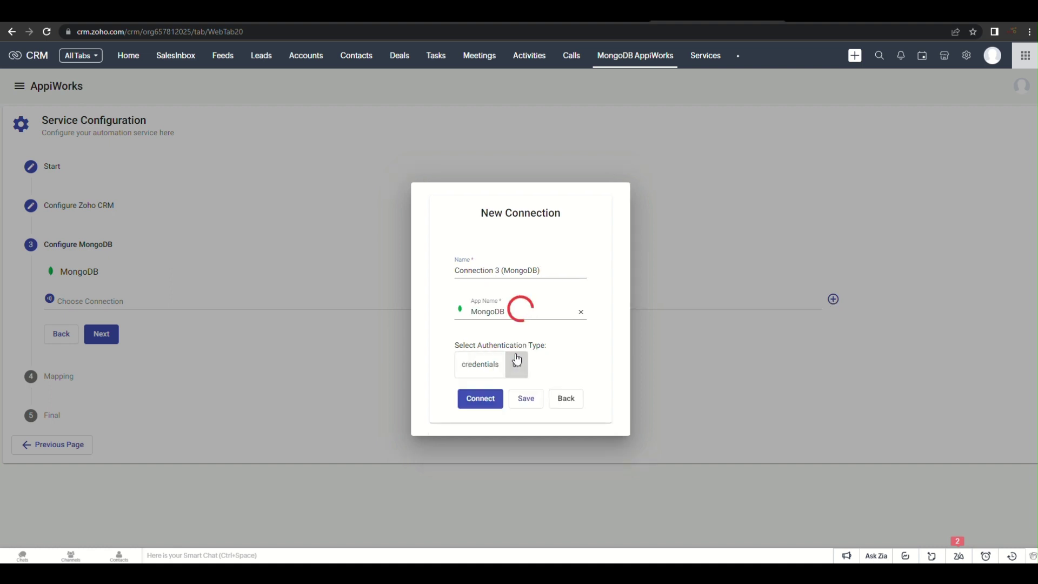
{"action": "left_click", "coordinate": [465, 391]}
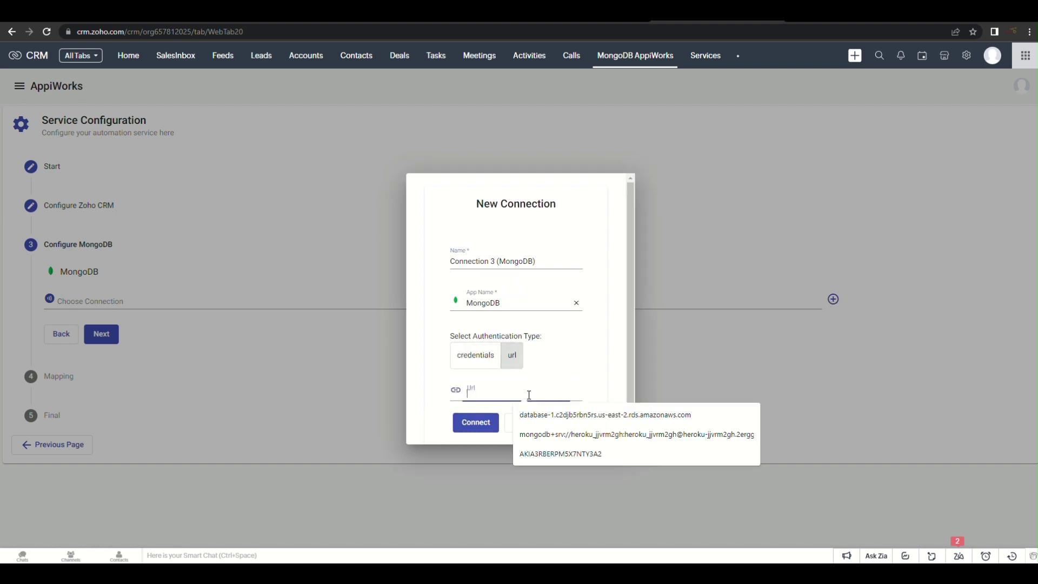
{"action": "left_click", "coordinate": [563, 453]}
{"action": "scroll", "coordinate": [465, 411], "scroll_direction": "down", "scroll_amount": 1}
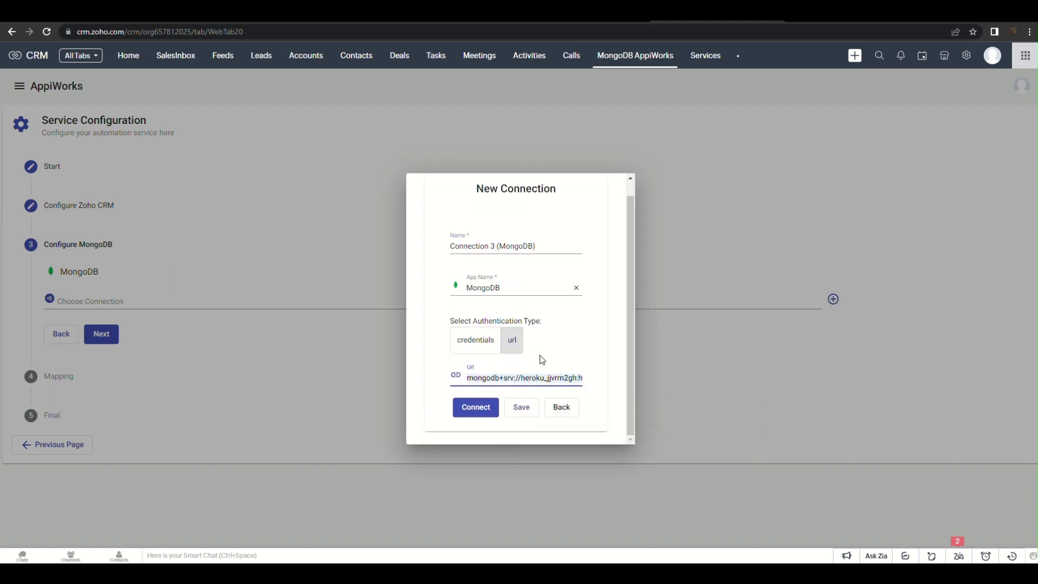
{"action": "left_click", "coordinate": [478, 412]}
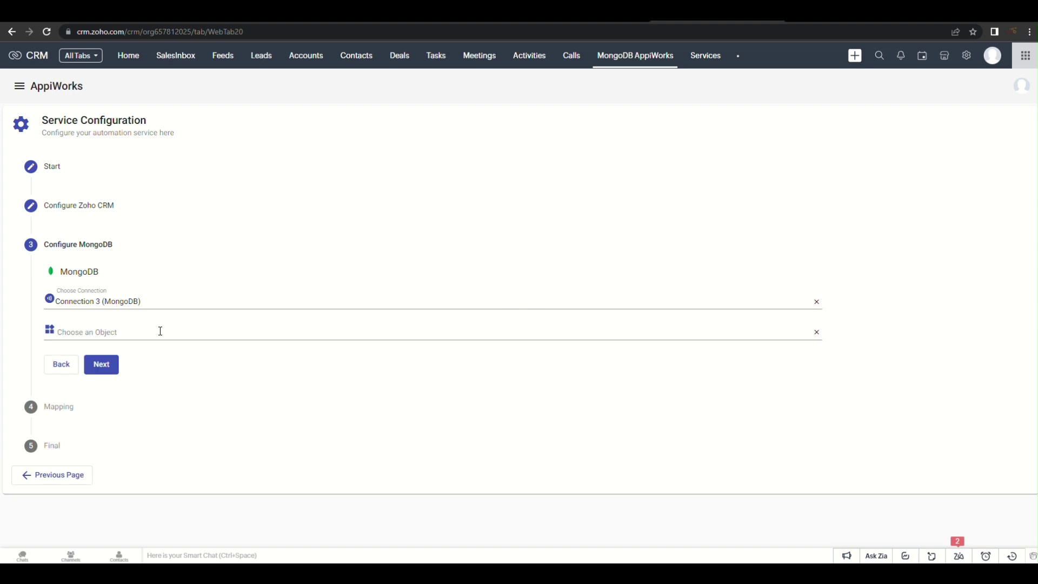
Set Leads as the MongoDB object with the Create action, then continue to Mapping
{"action": "left_click", "coordinate": [160, 332]}
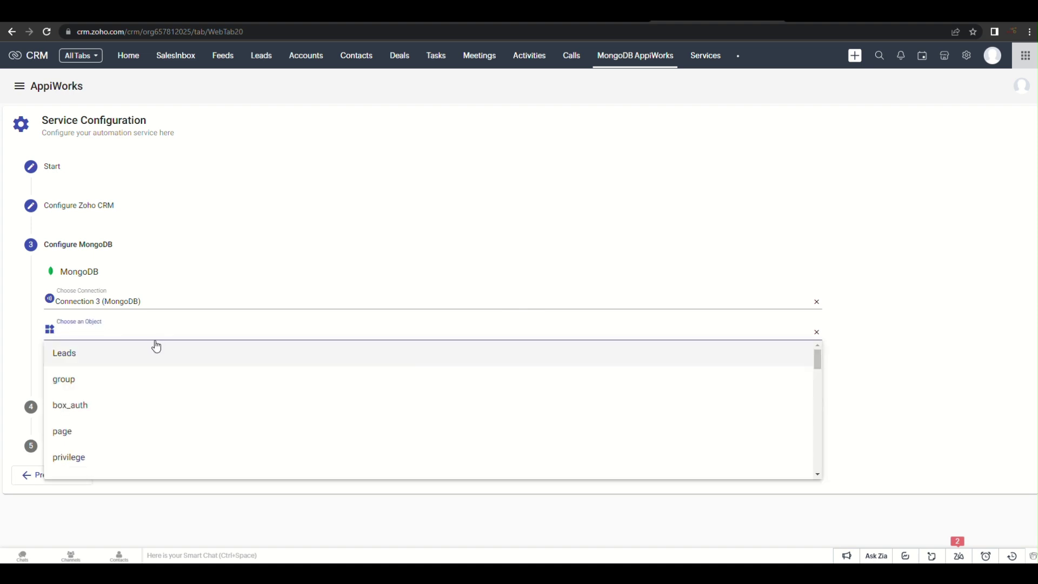
{"action": "left_click", "coordinate": [95, 360]}
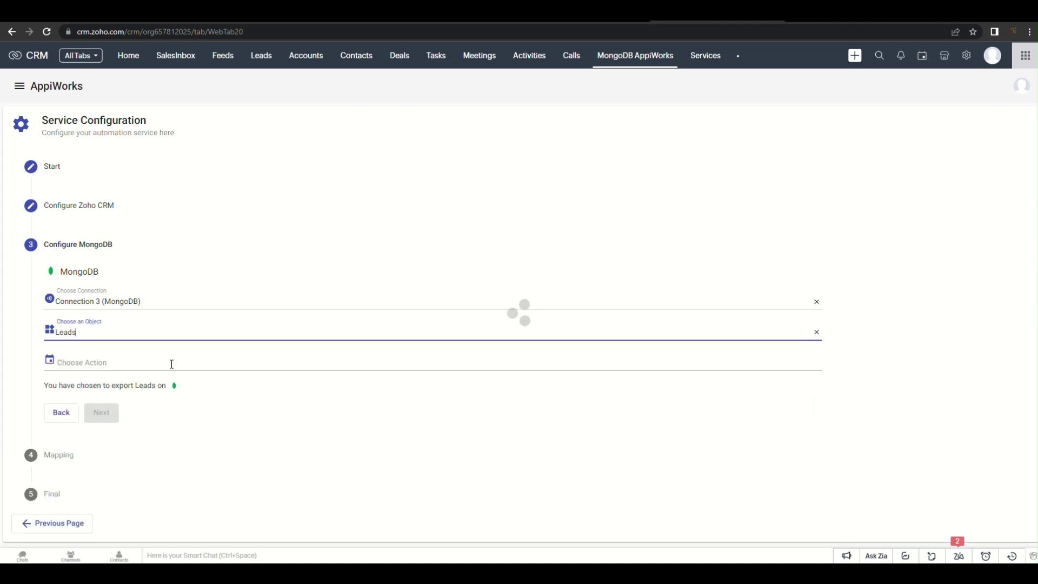
{"action": "left_click", "coordinate": [169, 361]}
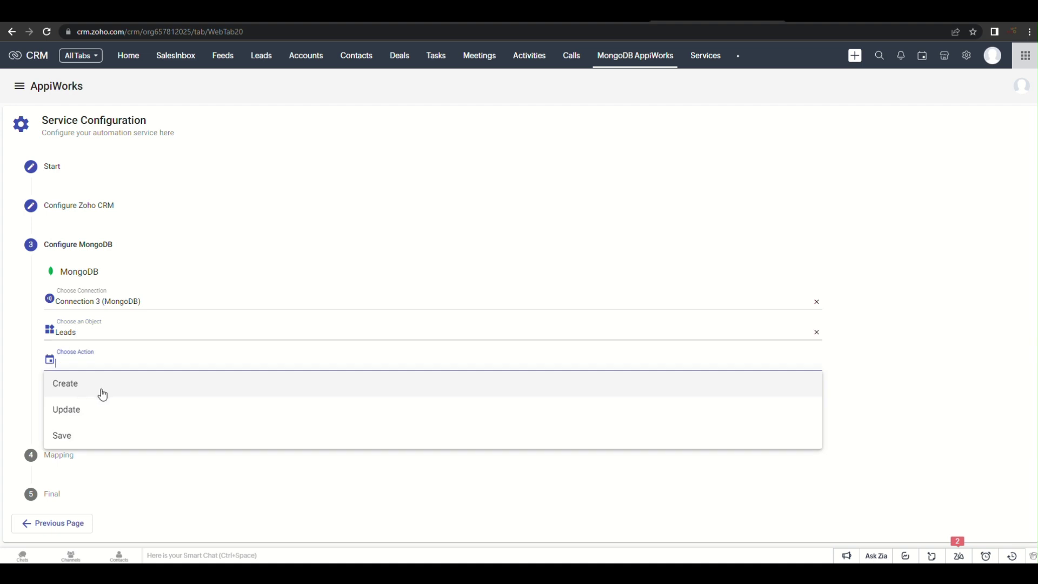
{"action": "left_click", "coordinate": [102, 390]}
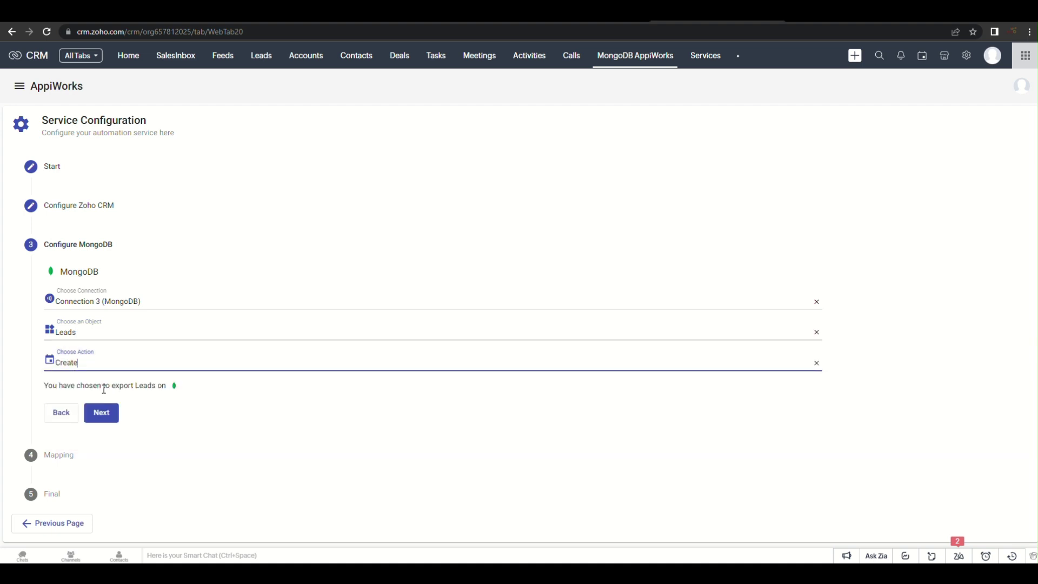
{"action": "left_click", "coordinate": [109, 415]}
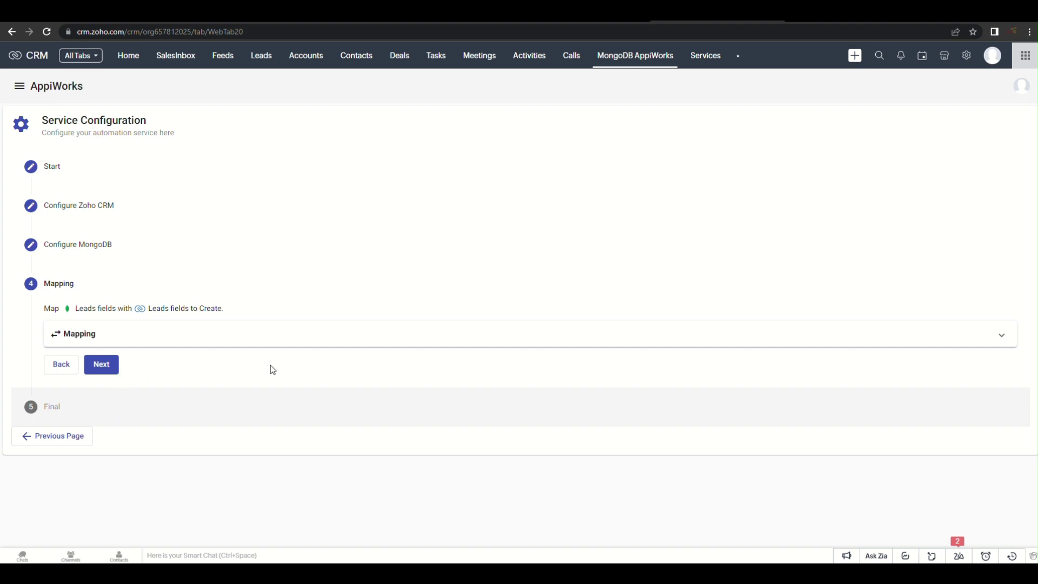
Accept Intelligent Mapping to auto-map the five matching lead fields
{"action": "left_click", "coordinate": [291, 341]}
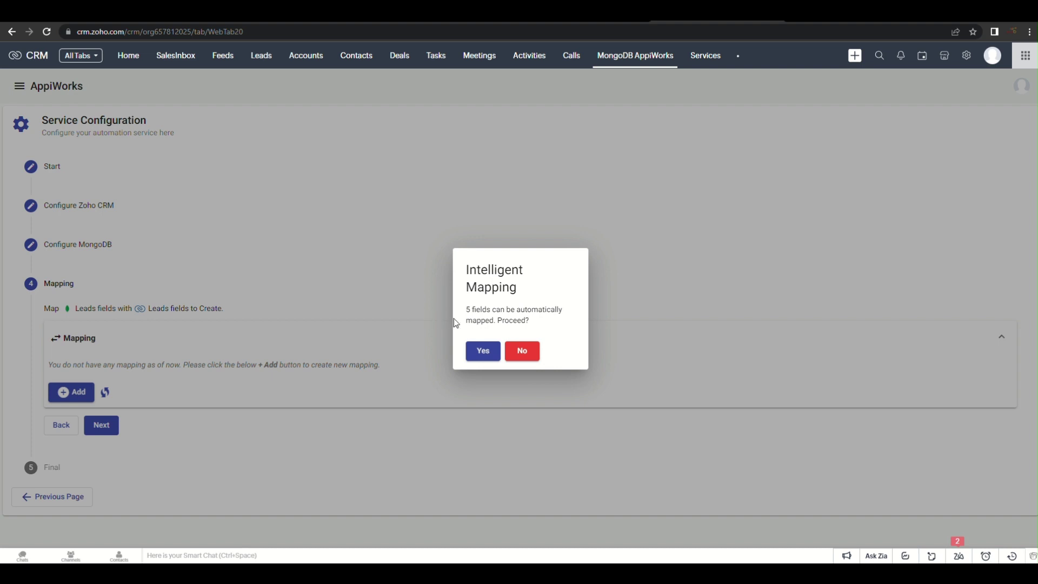
{"action": "left_click", "coordinate": [478, 349]}
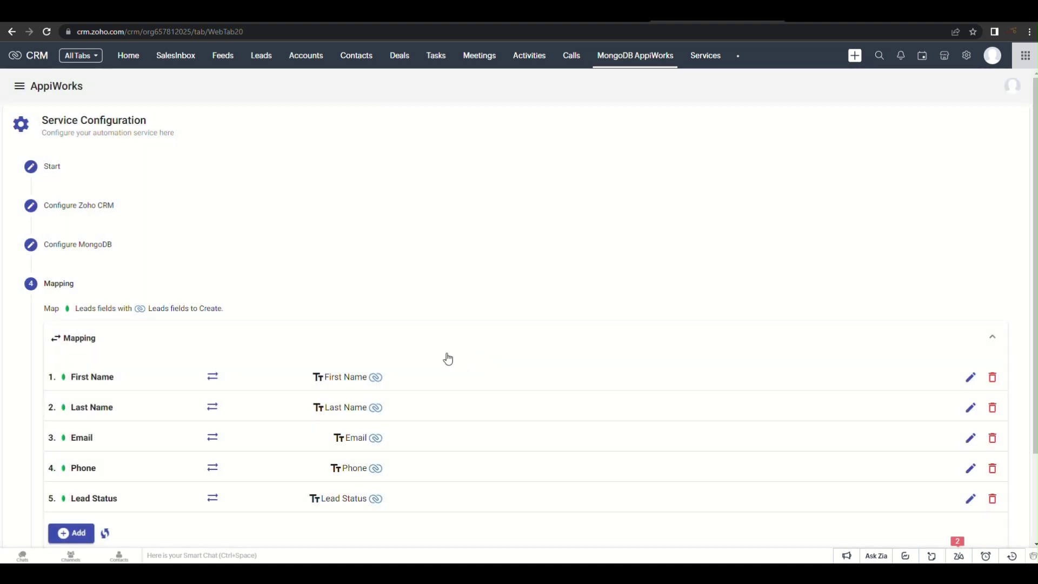
{"action": "scroll", "coordinate": [448, 359], "scroll_direction": "down", "scroll_amount": 2}
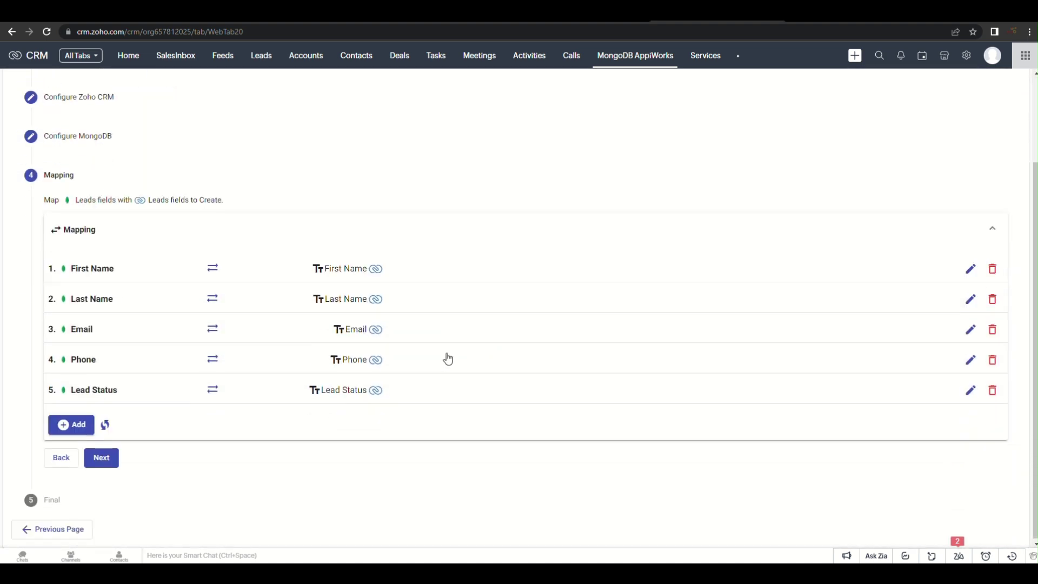
Add a mapping from MongoDB Company Name to Zoho CRM Company and discard the empty extra form
{"action": "left_click", "coordinate": [81, 426]}
{"action": "scroll", "coordinate": [143, 408], "scroll_direction": "down", "scroll_amount": 2}
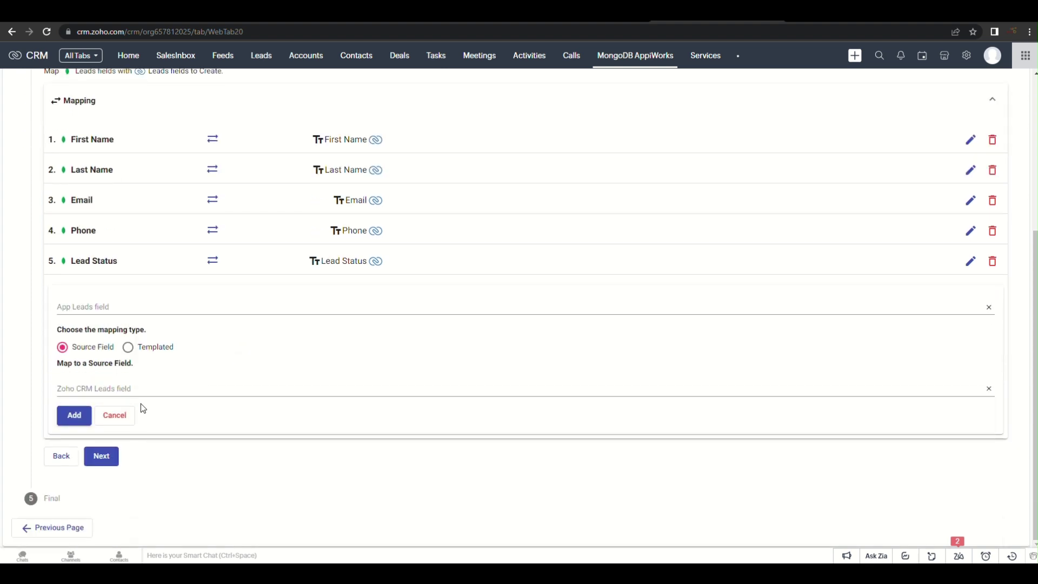
{"action": "left_click", "coordinate": [129, 306]}
{"action": "scroll", "coordinate": [146, 382], "scroll_direction": "down", "scroll_amount": 1}
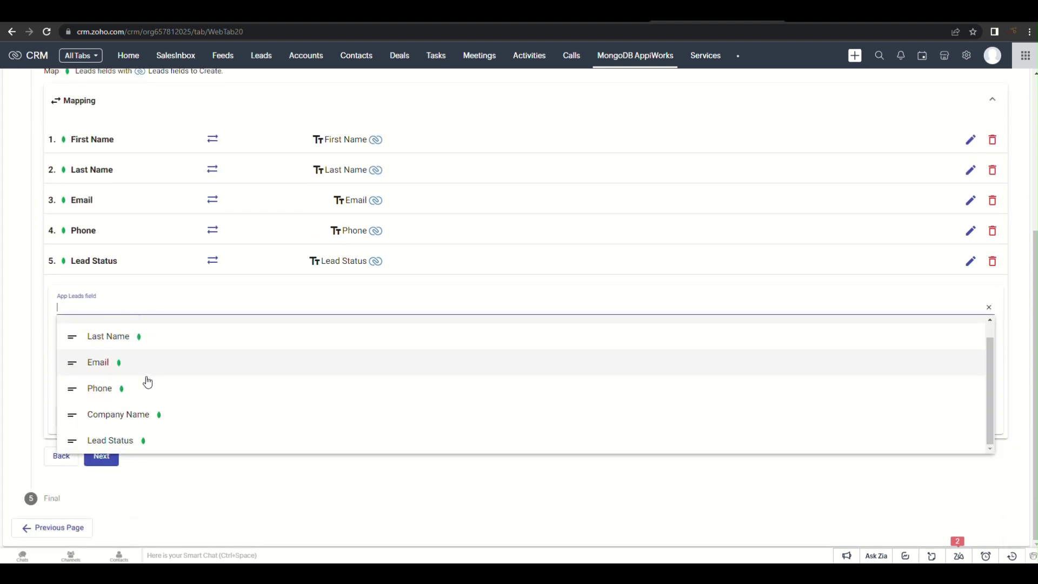
{"action": "left_click", "coordinate": [134, 416]}
{"action": "left_click", "coordinate": [130, 385]}
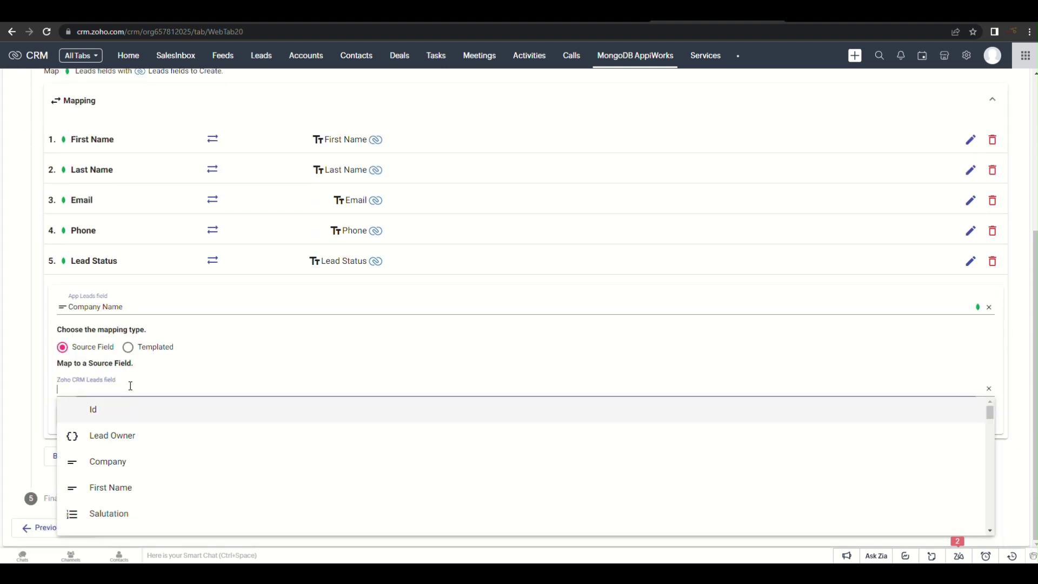
{"action": "left_click", "coordinate": [121, 462]}
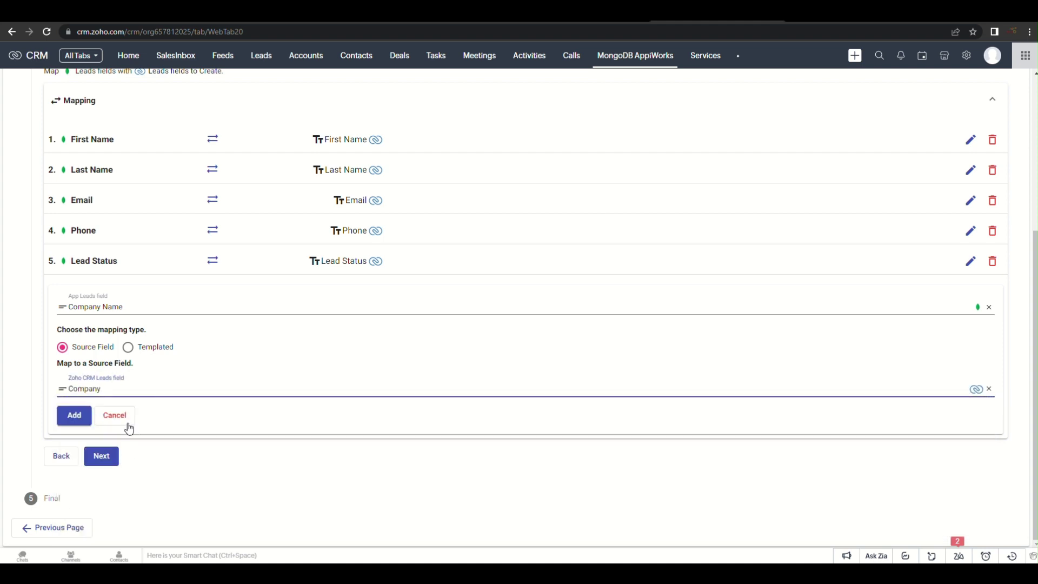
{"action": "left_click", "coordinate": [69, 420]}
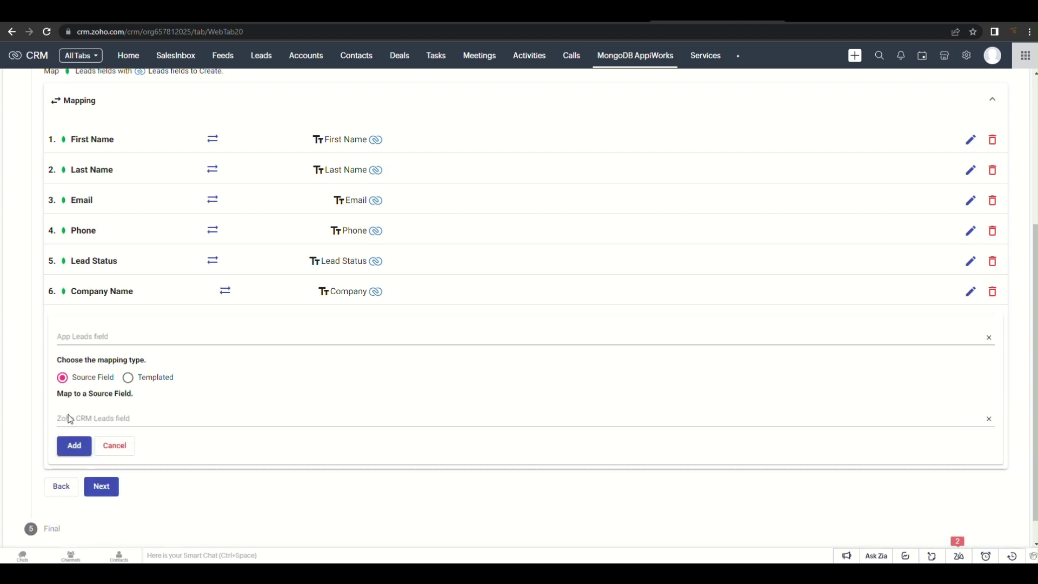
{"action": "left_click", "coordinate": [115, 447]}
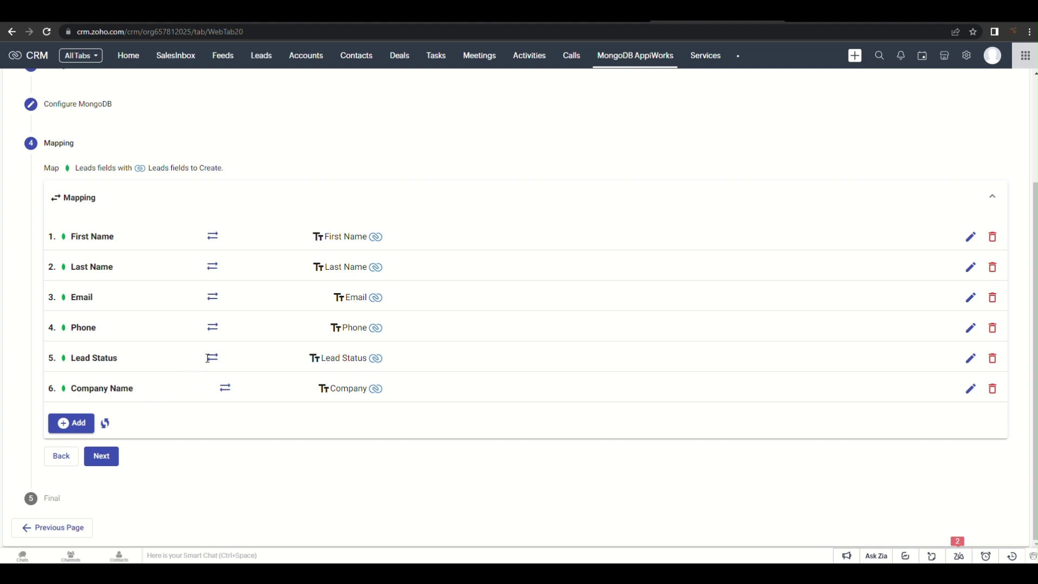
{"action": "scroll", "coordinate": [208, 362], "scroll_direction": "up", "scroll_amount": 1}
{"action": "scroll", "coordinate": [209, 362], "scroll_direction": "down", "scroll_amount": 1}
Save the EXPORT LEADS service at the Final step with auto trigger and manual execution on
{"action": "left_click", "coordinate": [102, 457]}
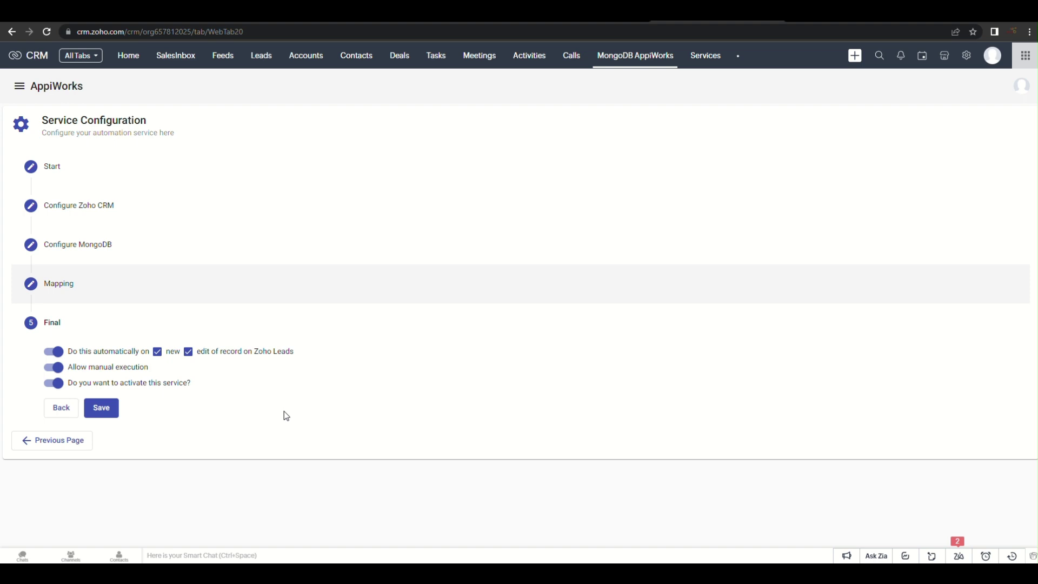
{"action": "left_click", "coordinate": [103, 408]}
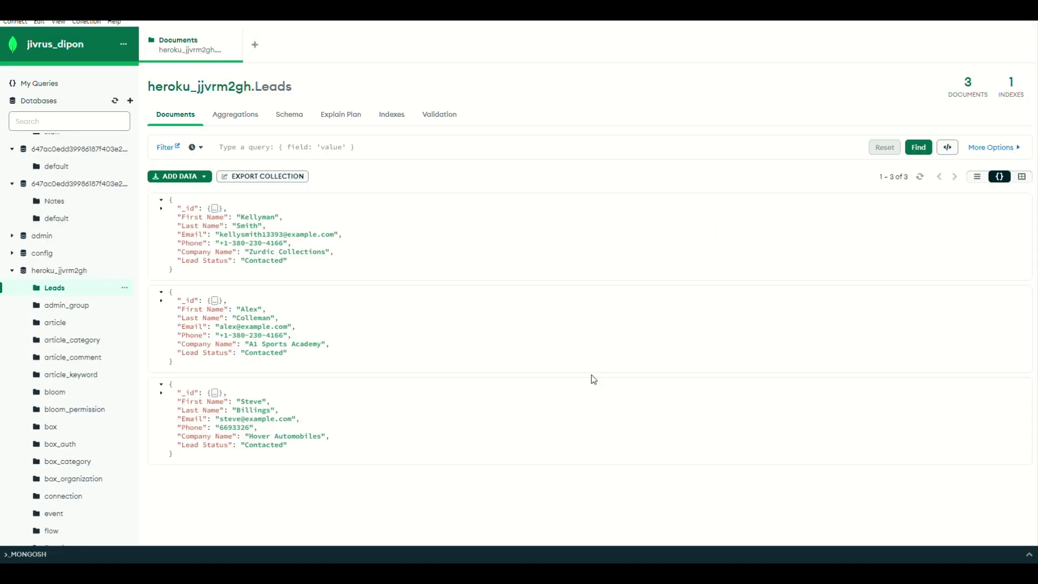
View the three existing lead documents in Compass's heroku Leads collection
{"action": "mouse_move", "coordinate": [591, 382]}
Start a new lead with company Liberty Foundation and enter the contact's first and last name
{"action": "left_click", "coordinate": [700, 573]}
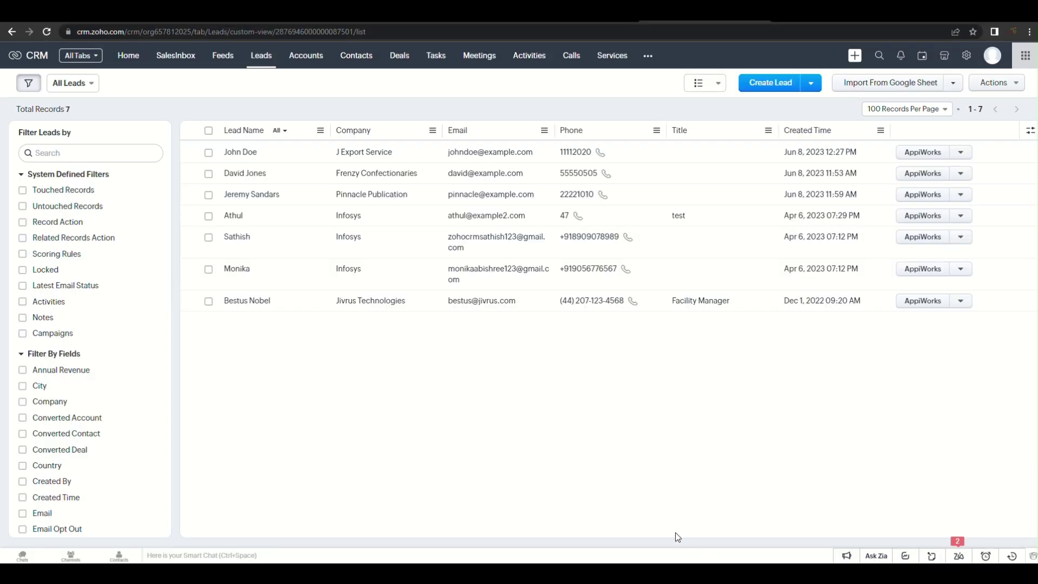
{"action": "left_click", "coordinate": [771, 83]}
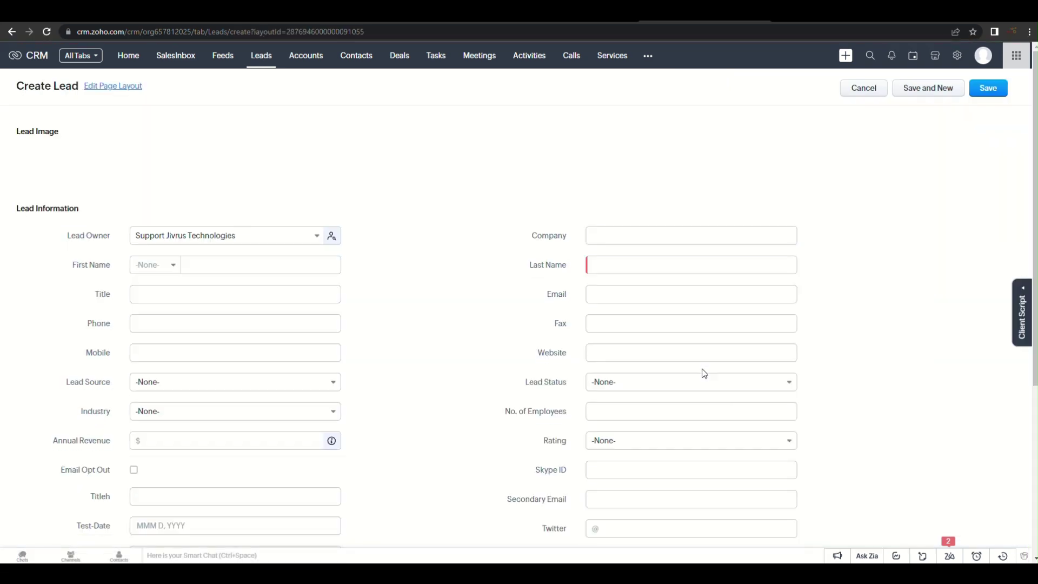
{"action": "left_click", "coordinate": [632, 236]}
{"action": "type", "text": "Liberty"}
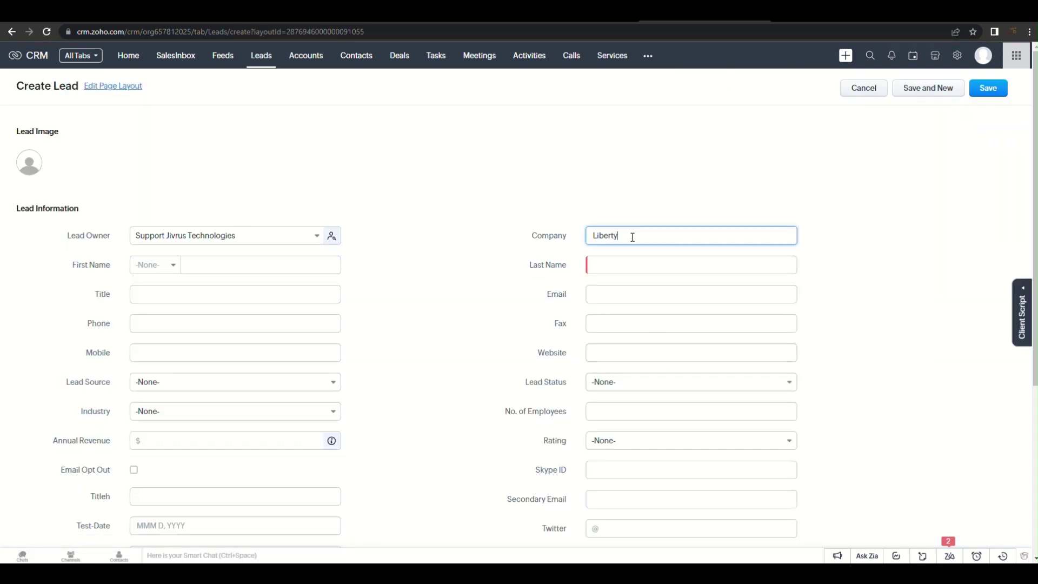
{"action": "type", "text": " Foundation"}
{"action": "left_click", "coordinate": [241, 265]}
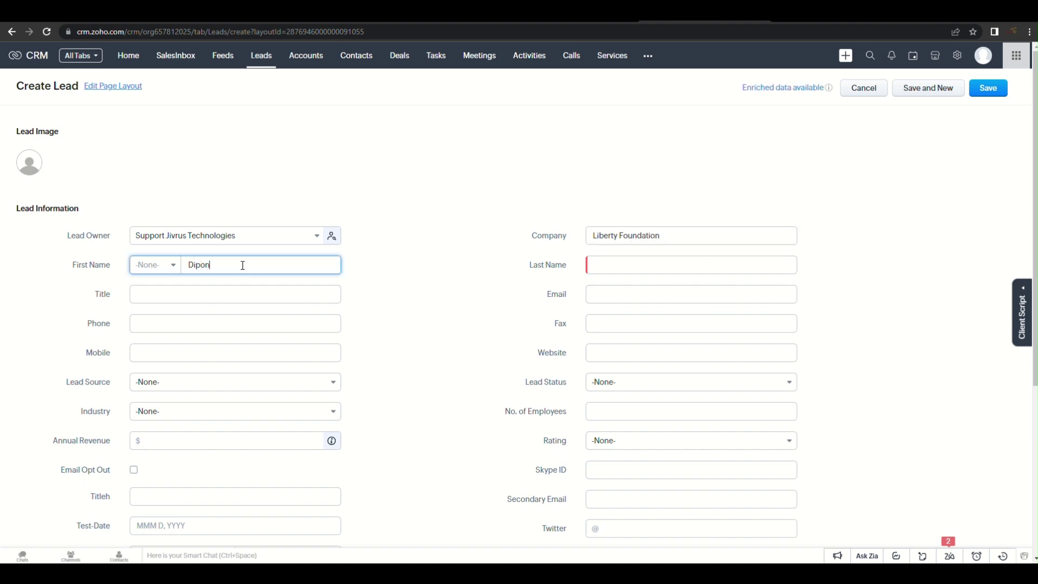
{"action": "left_click", "coordinate": [600, 258]}
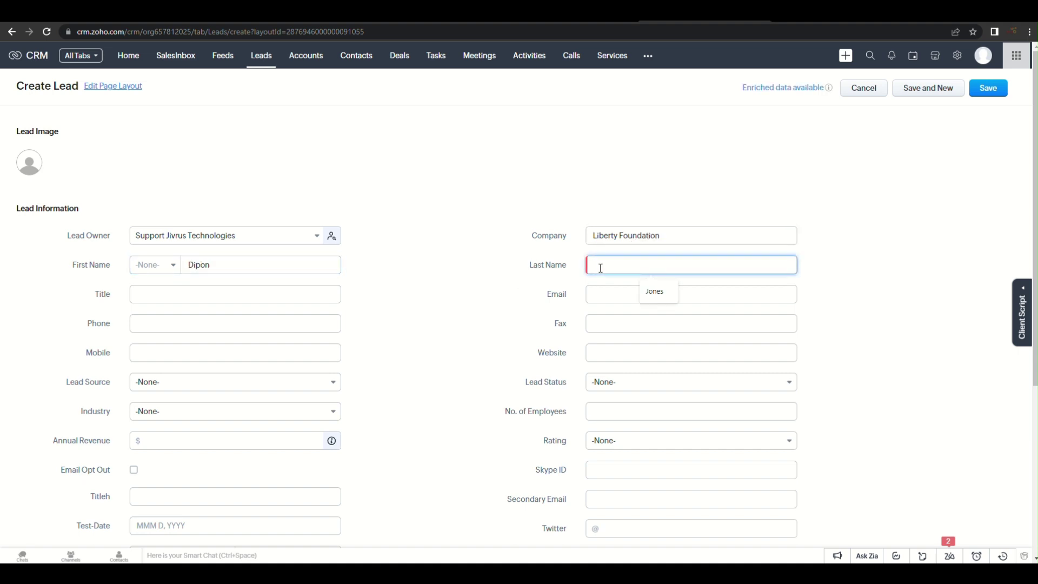
Add the lead's e-mail and phone, set Lead Status to Attempted to Contact, and save
{"action": "left_click", "coordinate": [620, 292]}
{"action": "type", "text": "dipon@e"}
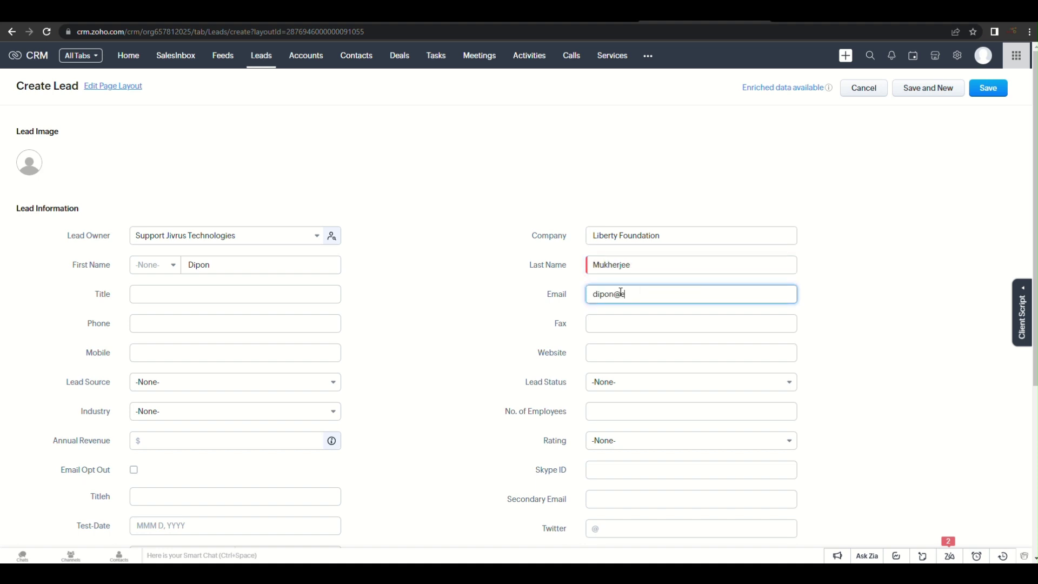
{"action": "type", "text": "xample.com"}
{"action": "left_click", "coordinate": [195, 323]}
{"action": "type", "text": "11123265"}
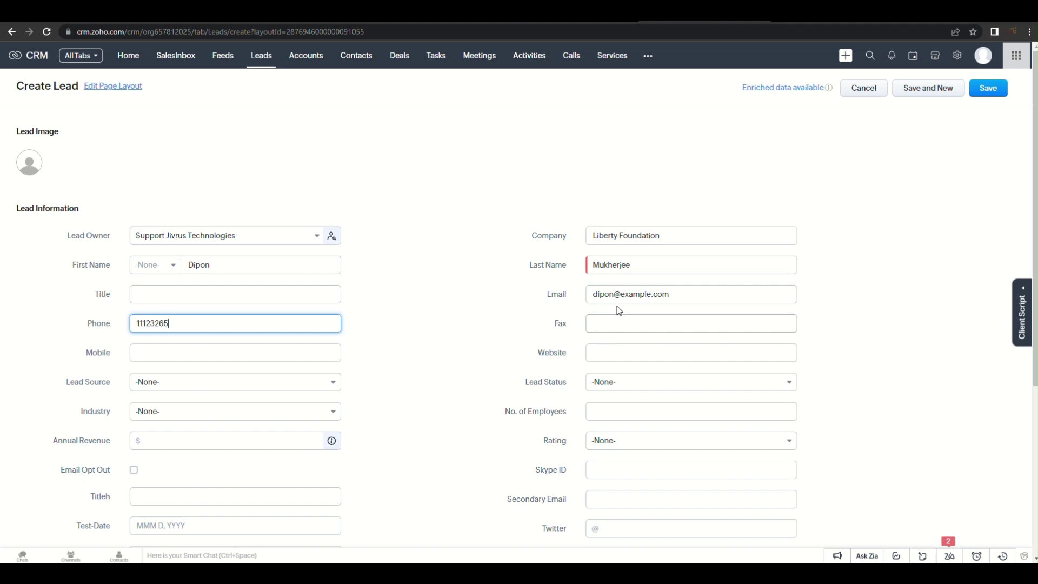
{"action": "scroll", "coordinate": [617, 308], "scroll_direction": "down", "scroll_amount": 2}
{"action": "left_click", "coordinate": [660, 272]}
{"action": "left_click", "coordinate": [658, 313]}
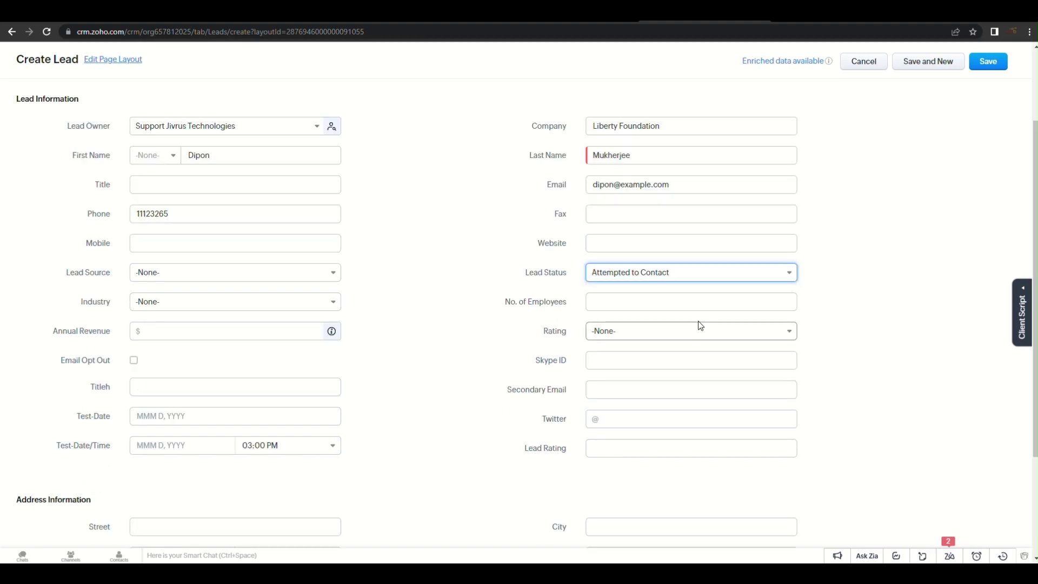
{"action": "scroll", "coordinate": [647, 292], "scroll_direction": "up", "scroll_amount": 1}
{"action": "left_click", "coordinate": [984, 67]}
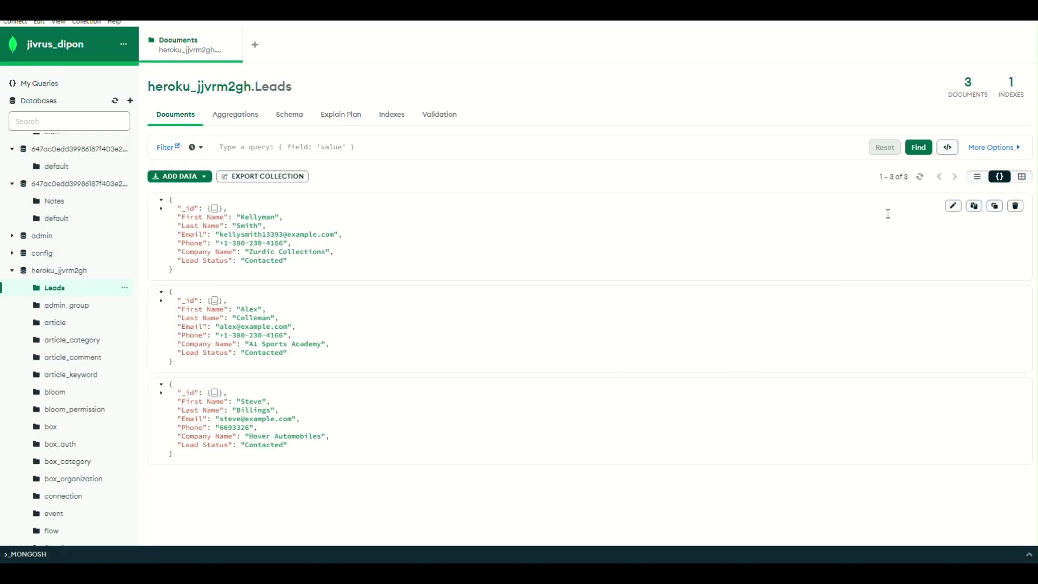
Refresh Compass's Leads collection and inspect the new fourth document, the Liberty Foundation lead
{"action": "left_click", "coordinate": [920, 178]}
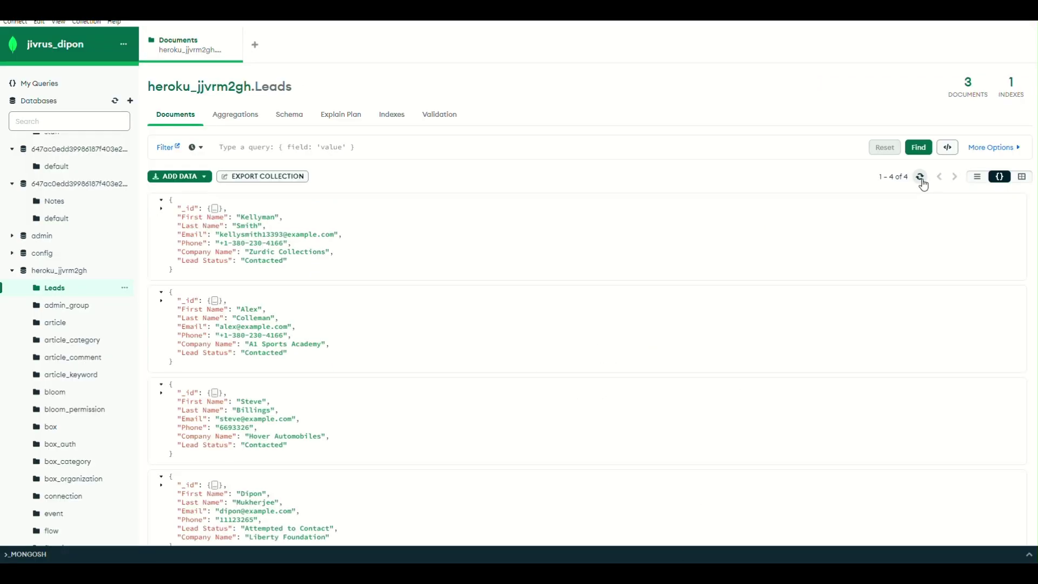
{"action": "scroll", "coordinate": [689, 279], "scroll_direction": "down", "scroll_amount": 1}
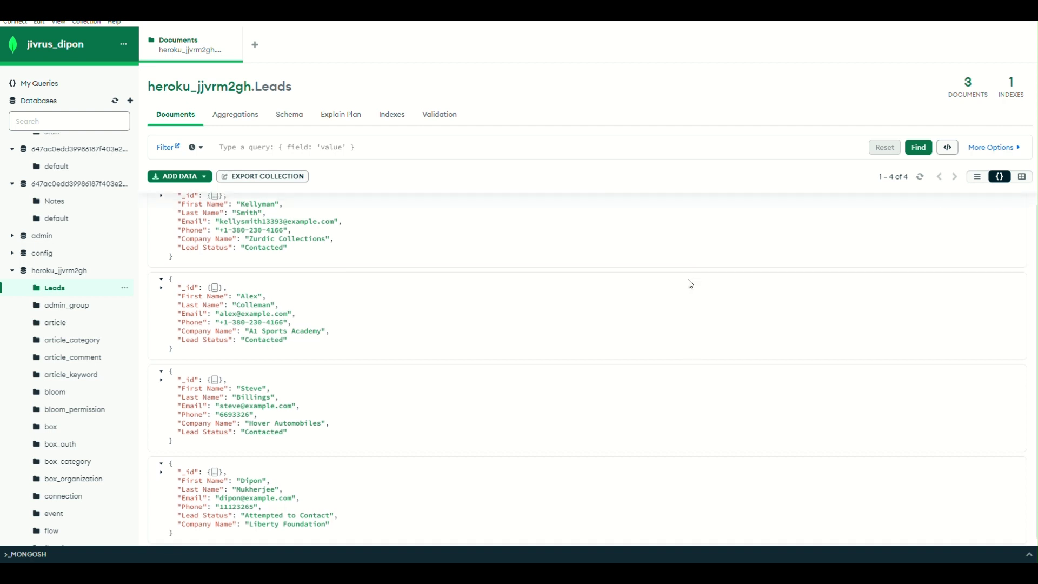
{"action": "left_click_drag", "start_coordinate": [184, 525], "coordinate": [163, 457]}
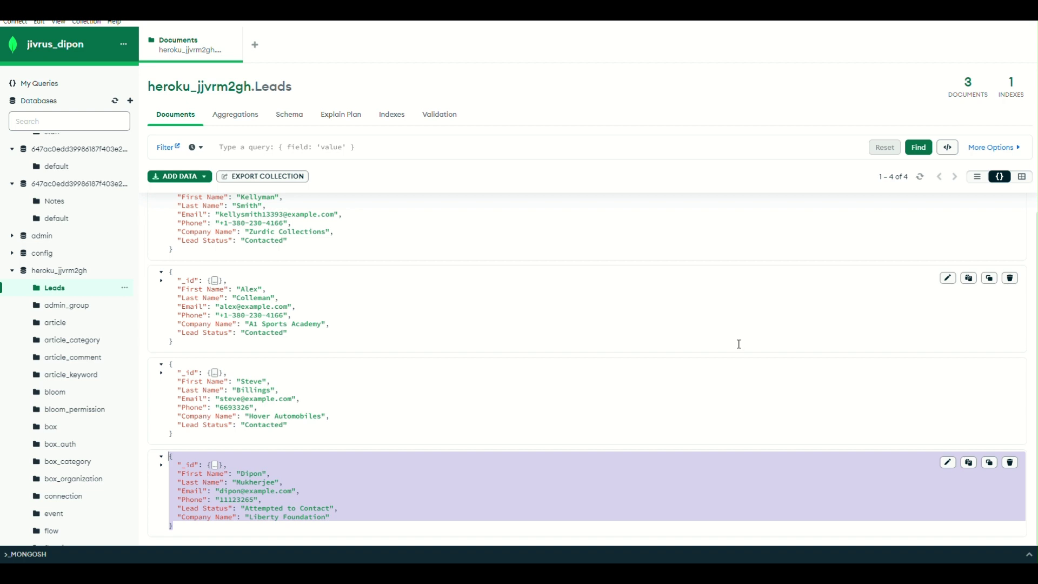
{"action": "left_click", "coordinate": [663, 480]}
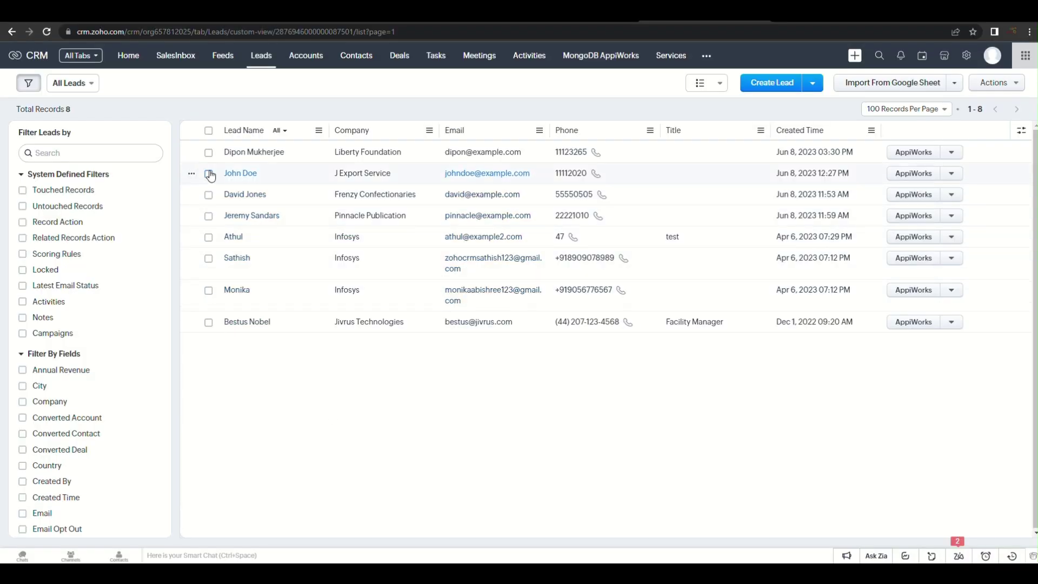
Select the J Export Service, Frenzy Confectionaries and Pinnacle Publication leads
{"action": "left_click", "coordinate": [208, 174]}
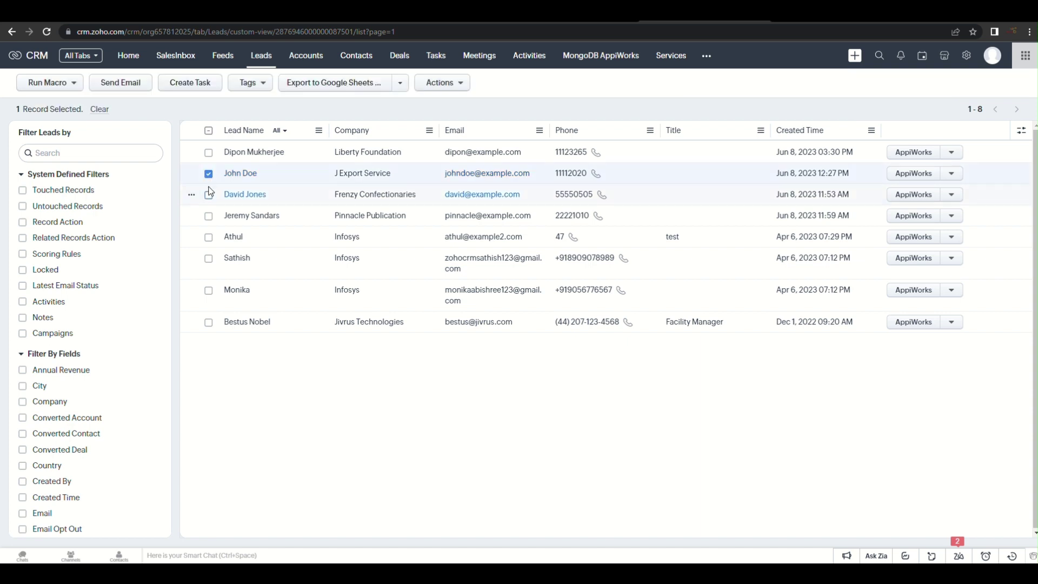
{"action": "left_click", "coordinate": [209, 198]}
{"action": "left_click", "coordinate": [208, 218]}
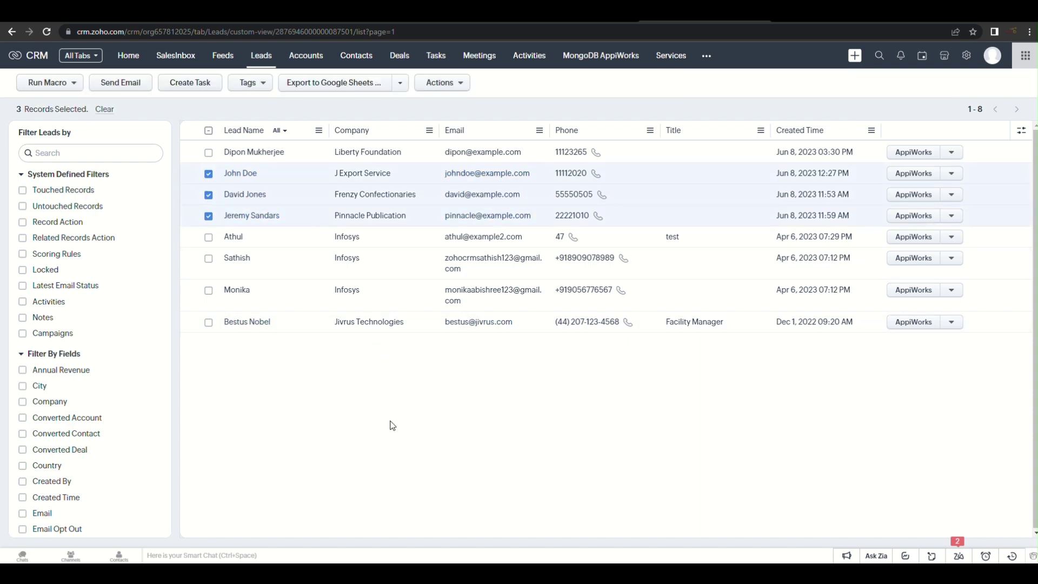
Execute EXPORT LEADS via MongoDB AppiWorks on them and check details: 3 succeeded, 0 failed
{"action": "left_click", "coordinate": [401, 84]}
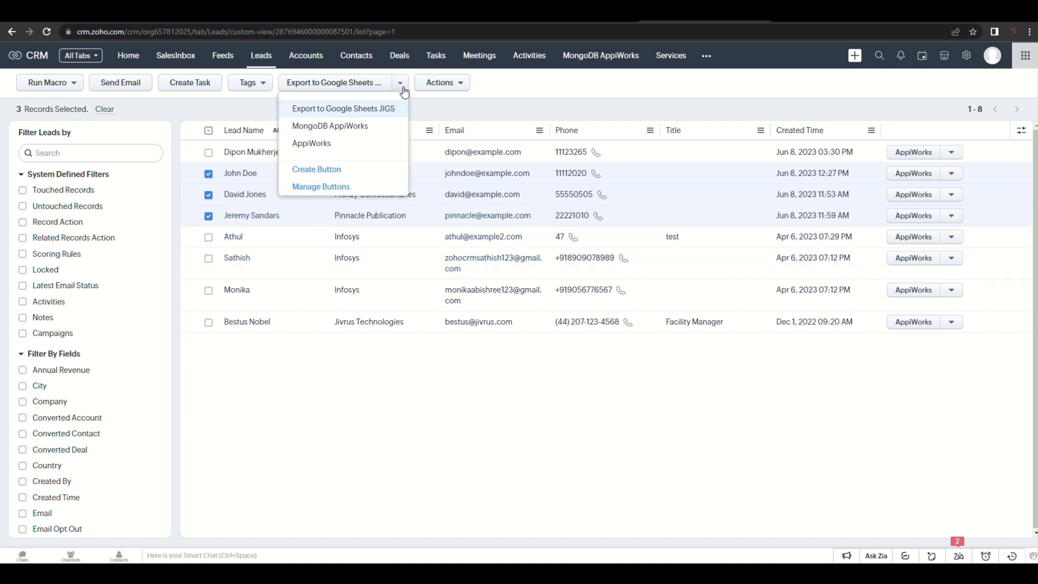
{"action": "left_click", "coordinate": [363, 130]}
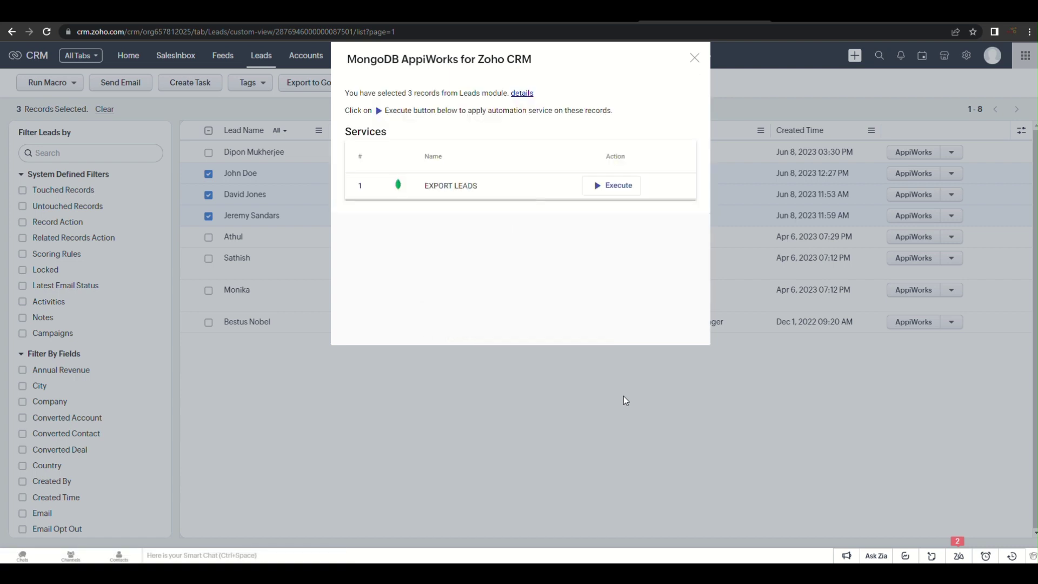
{"action": "left_click", "coordinate": [607, 190]}
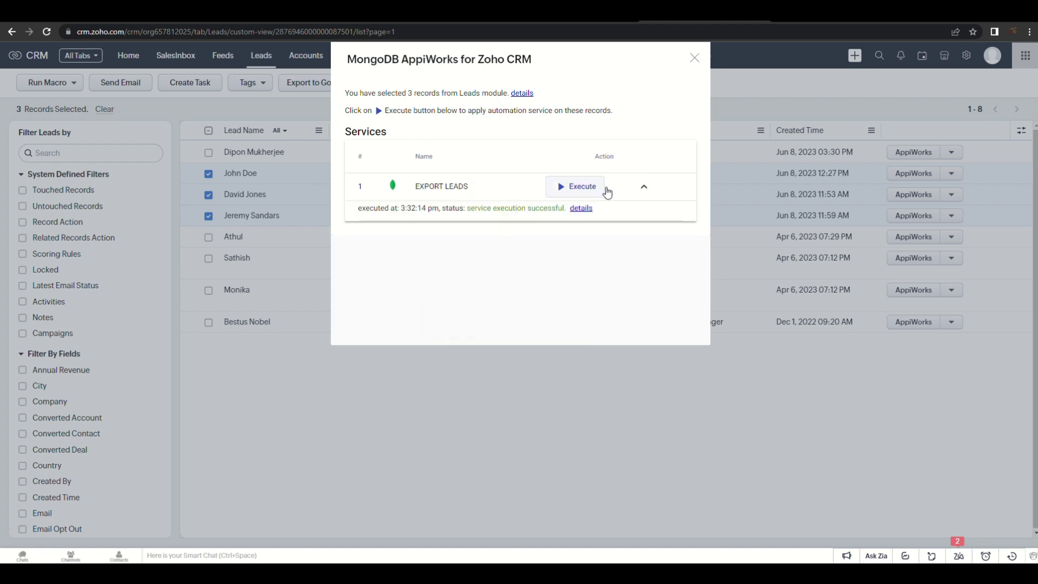
{"action": "left_click", "coordinate": [583, 209]}
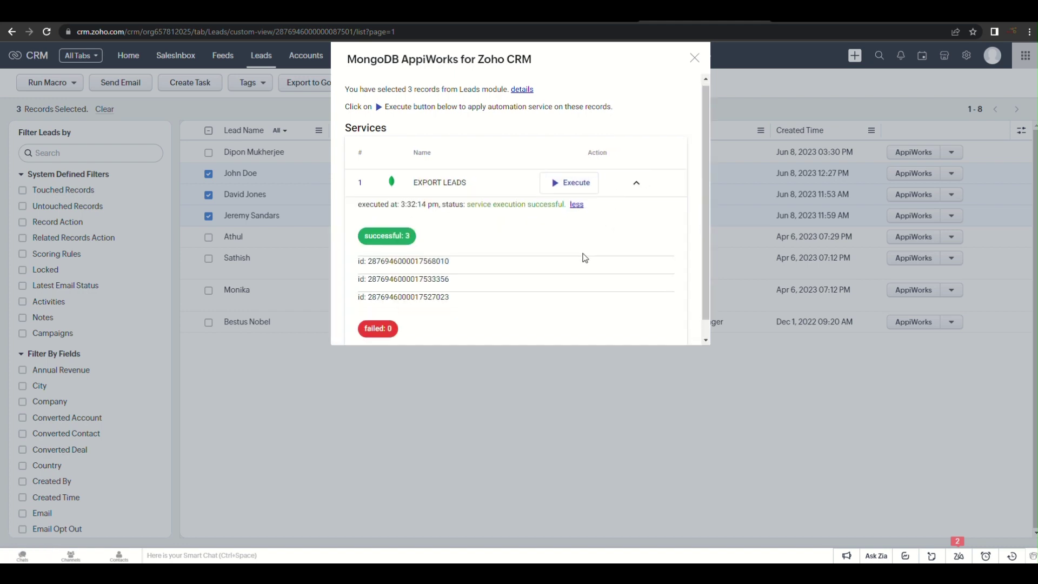
{"action": "scroll", "coordinate": [583, 259], "scroll_direction": "down", "scroll_amount": 1}
{"action": "scroll", "coordinate": [558, 270], "scroll_direction": "up", "scroll_amount": 1}
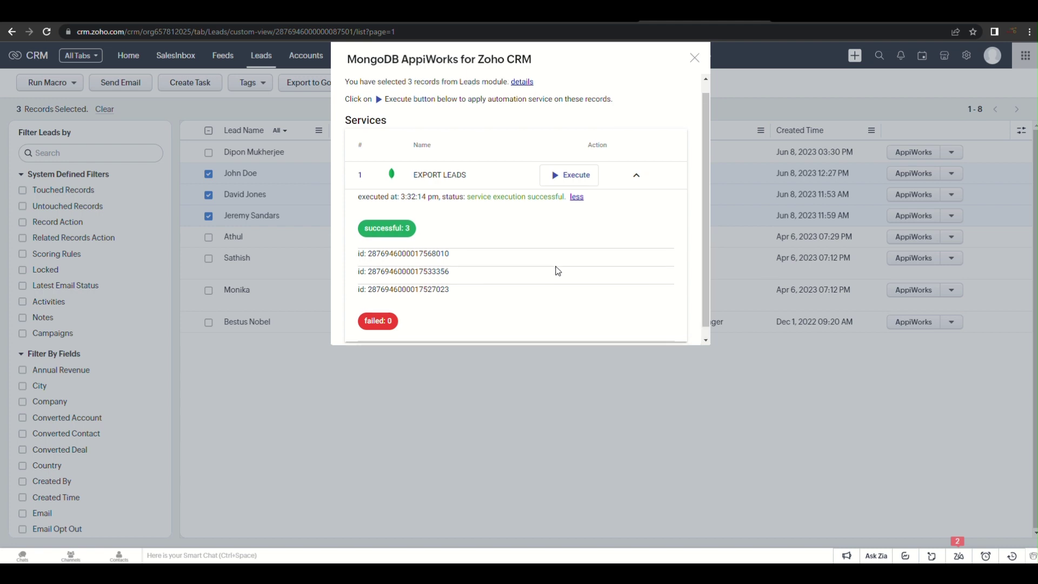
{"action": "scroll", "coordinate": [558, 270], "scroll_direction": "down", "scroll_amount": 1}
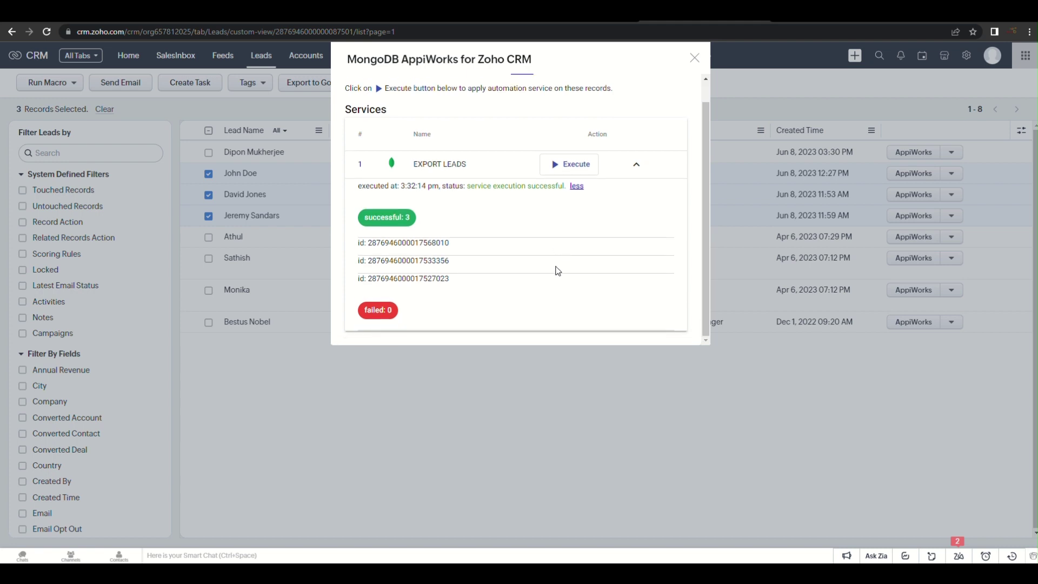
{"action": "scroll", "coordinate": [558, 270], "scroll_direction": "up", "scroll_amount": 1}
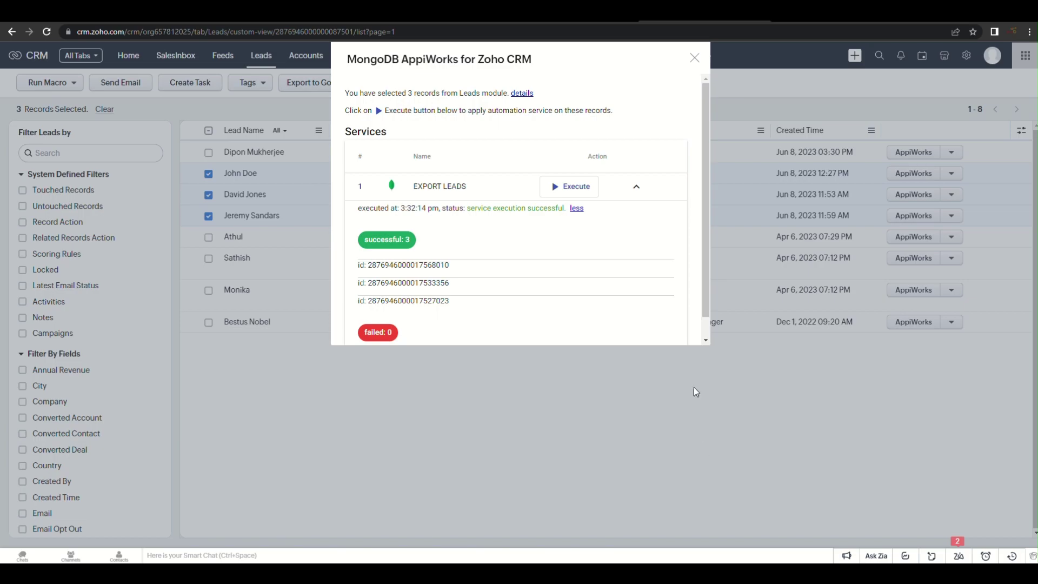
{"action": "key", "text": "alt+Tab"}
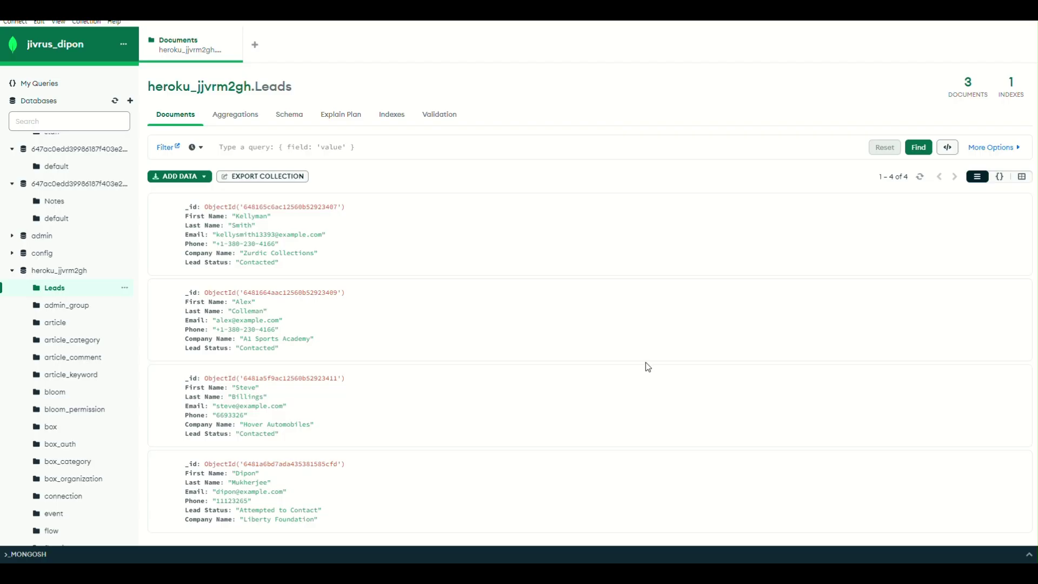
Refresh Compass's Leads collection to see 7 documents, then return to Zoho CRM's MongoDB AppiWorks tab
{"action": "left_click", "coordinate": [921, 178]}
{"action": "scroll", "coordinate": [342, 393], "scroll_direction": "down", "scroll_amount": 5}
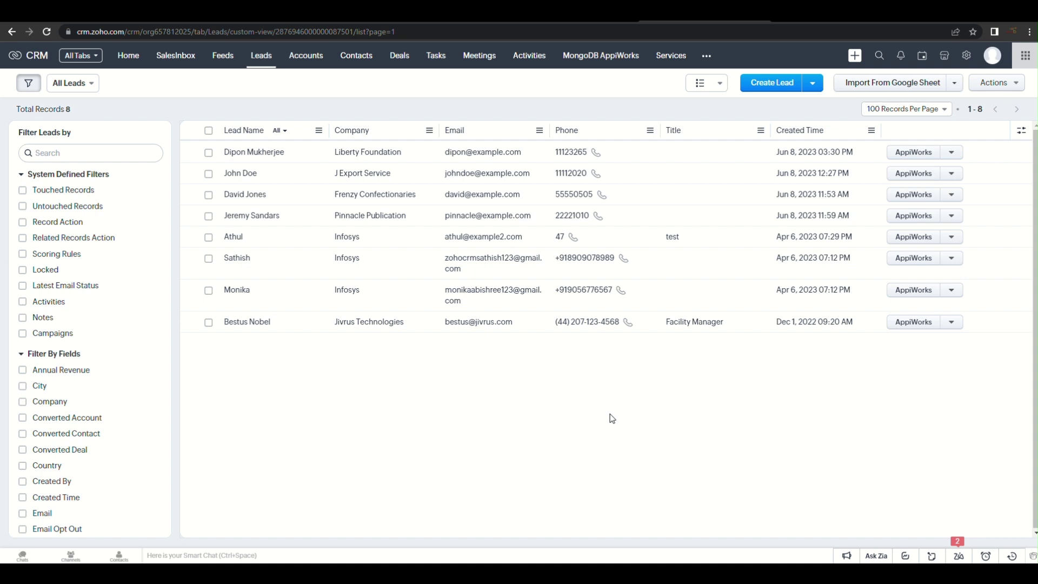
{"action": "left_click", "coordinate": [617, 58]}
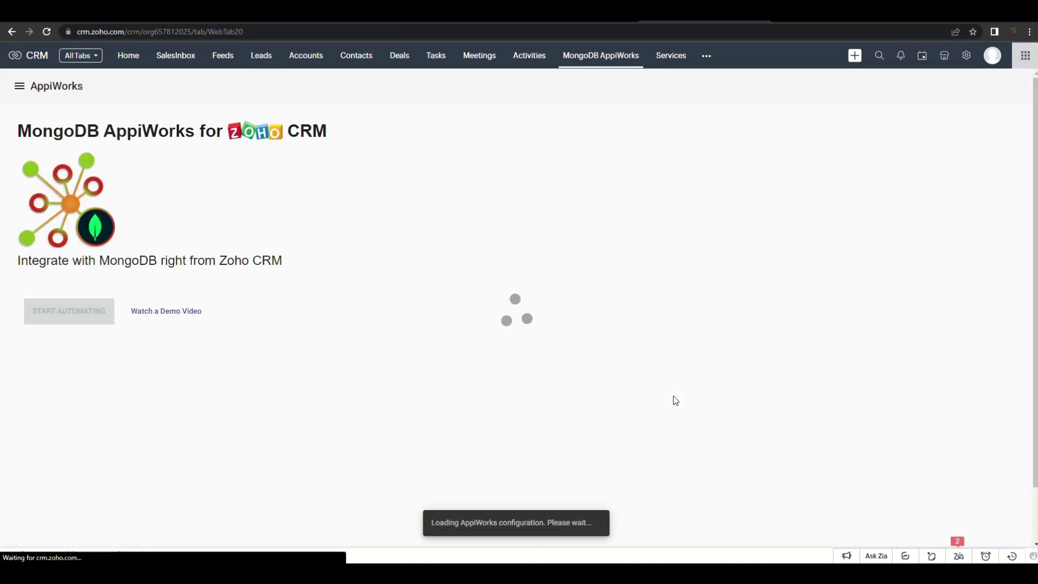
Create an Import-type service named IMPORT LEADS with Leads as the Zoho CRM module
{"action": "left_click", "coordinate": [64, 317]}
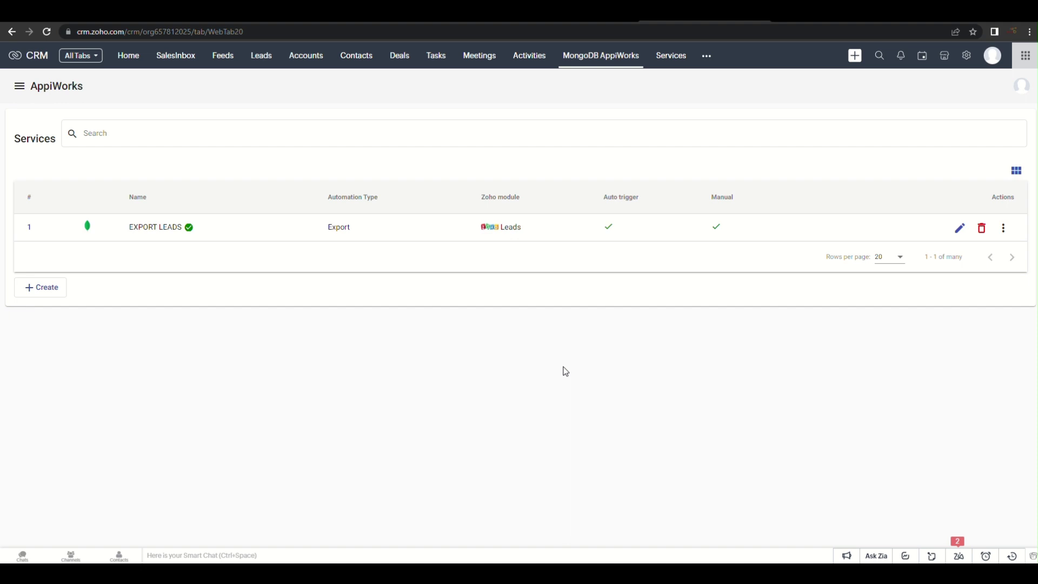
{"action": "left_click", "coordinate": [43, 291]}
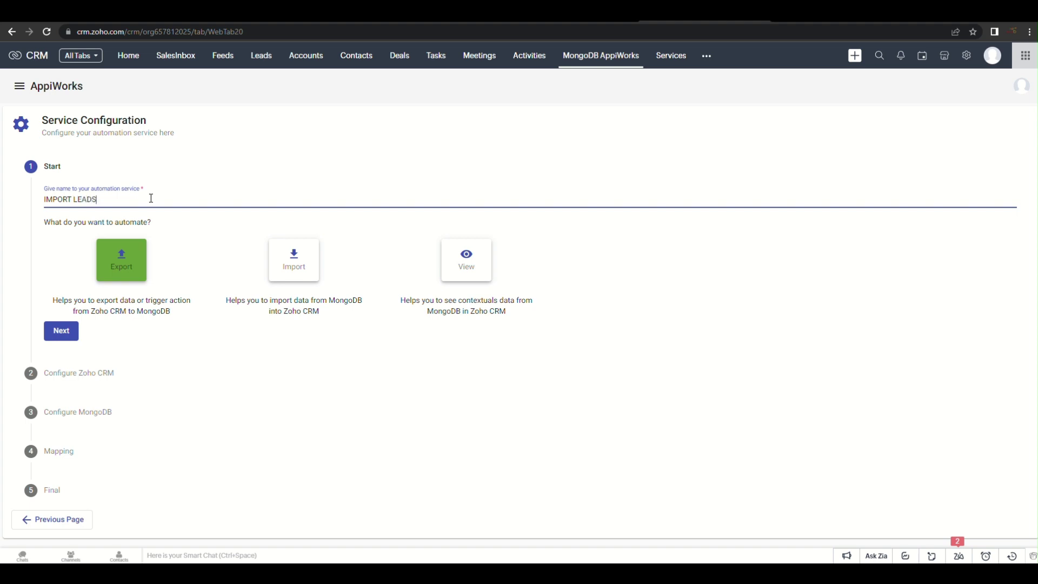
{"action": "left_click", "coordinate": [300, 263]}
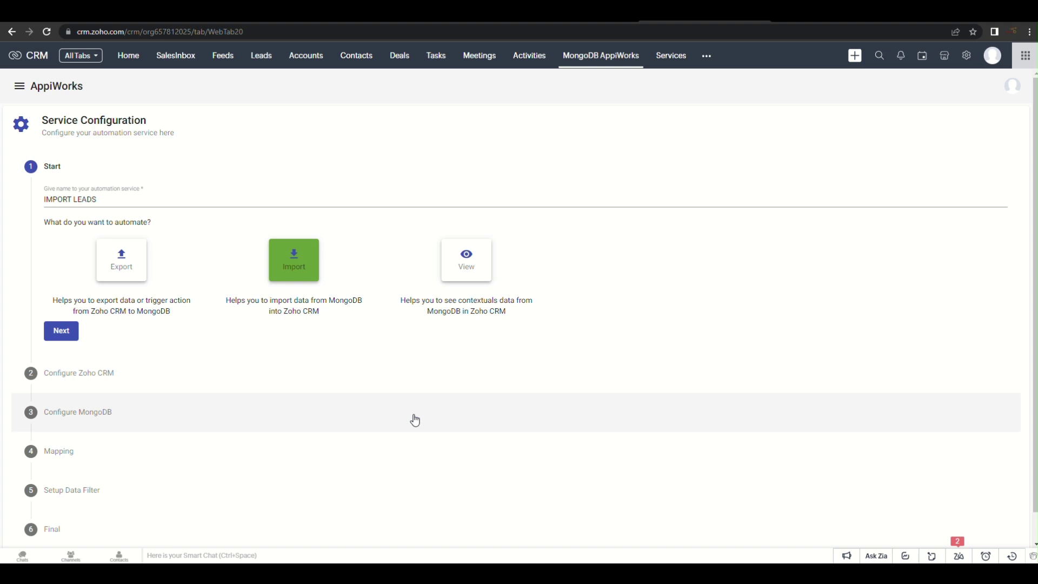
{"action": "left_click", "coordinate": [68, 337]}
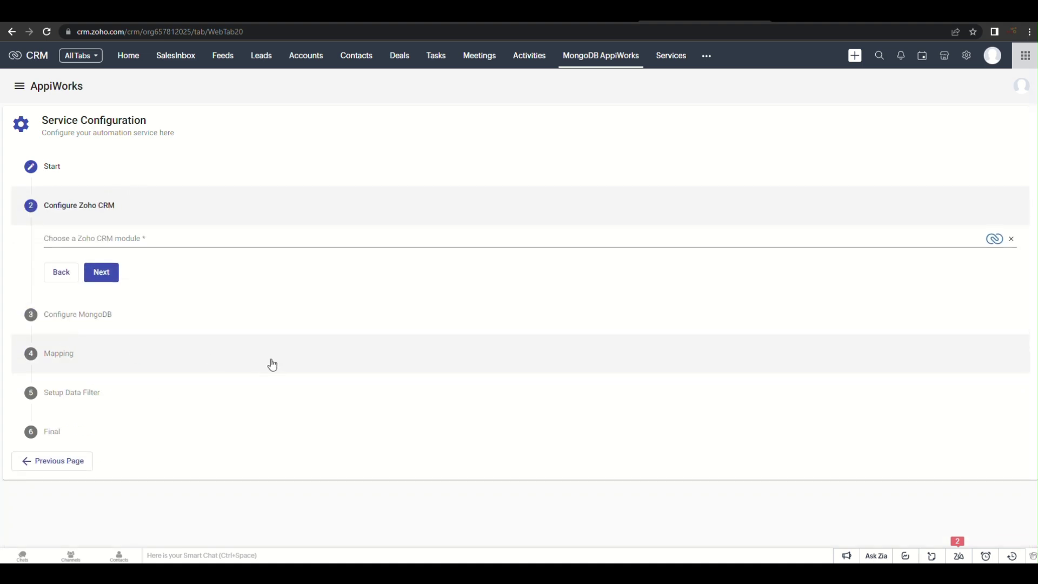
{"action": "left_click", "coordinate": [144, 238]}
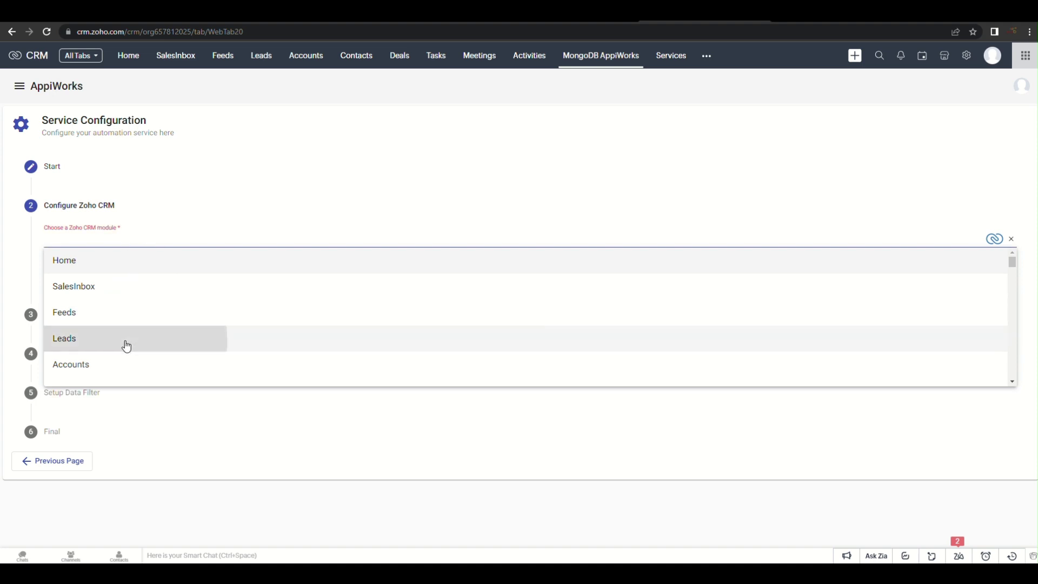
{"action": "left_click", "coordinate": [124, 341]}
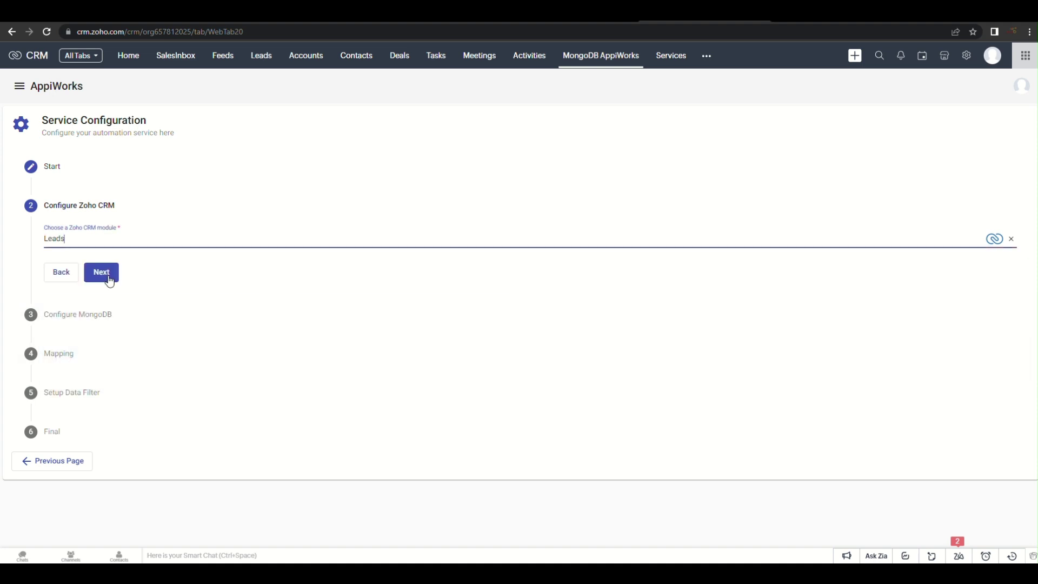
{"action": "left_click", "coordinate": [102, 273]}
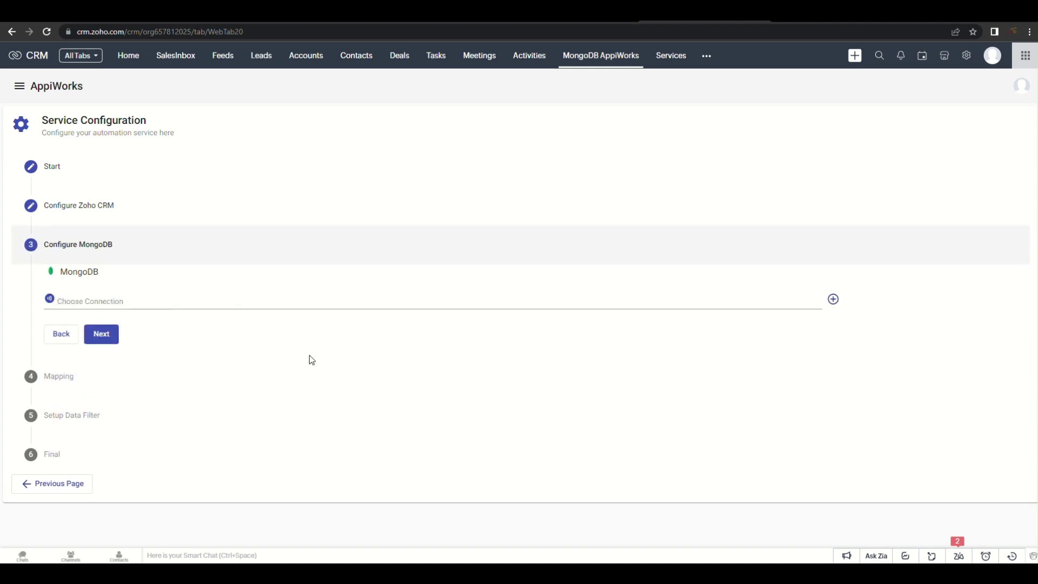
Source the import from Connection 3's Leads collection and accept Intelligent Mapping
{"action": "left_click", "coordinate": [157, 299]}
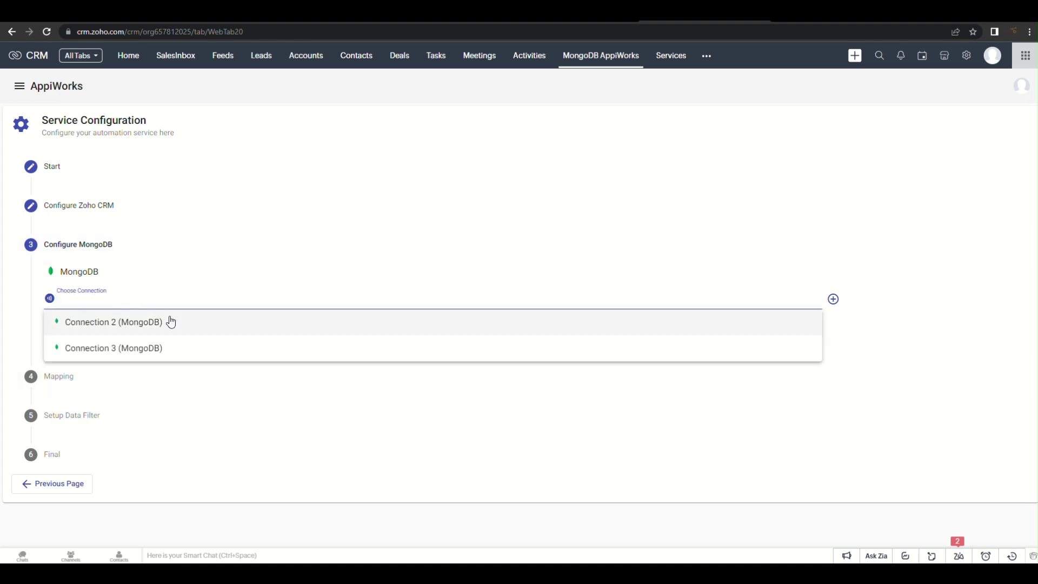
{"action": "left_click", "coordinate": [174, 354]}
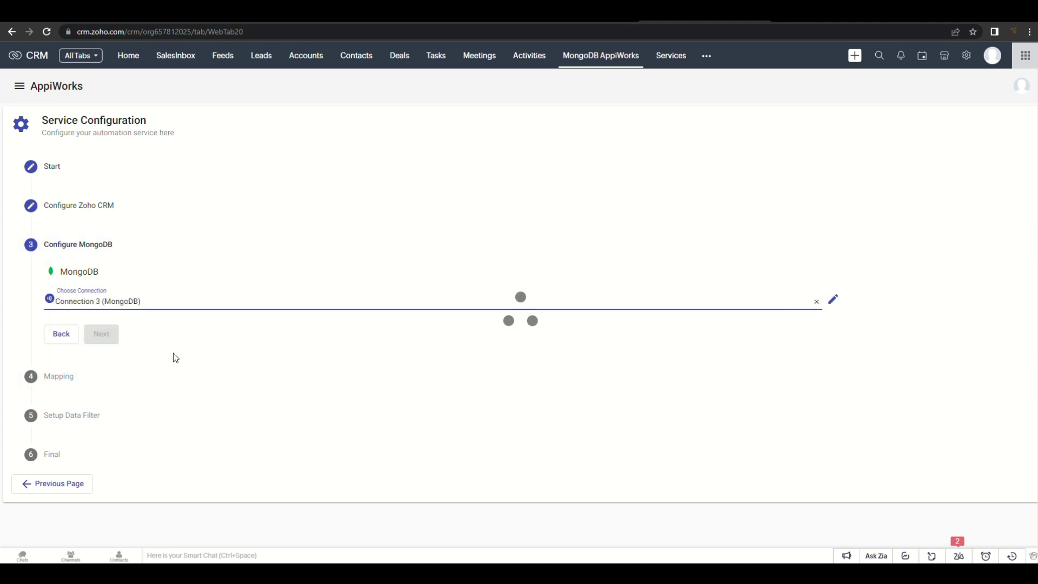
{"action": "left_click", "coordinate": [169, 331]}
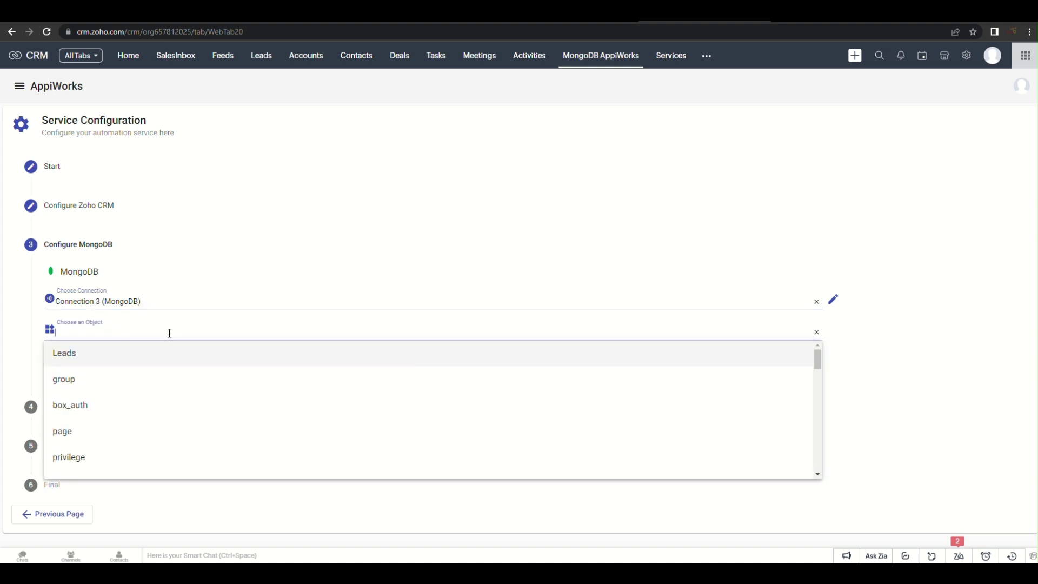
{"action": "left_click", "coordinate": [159, 356]}
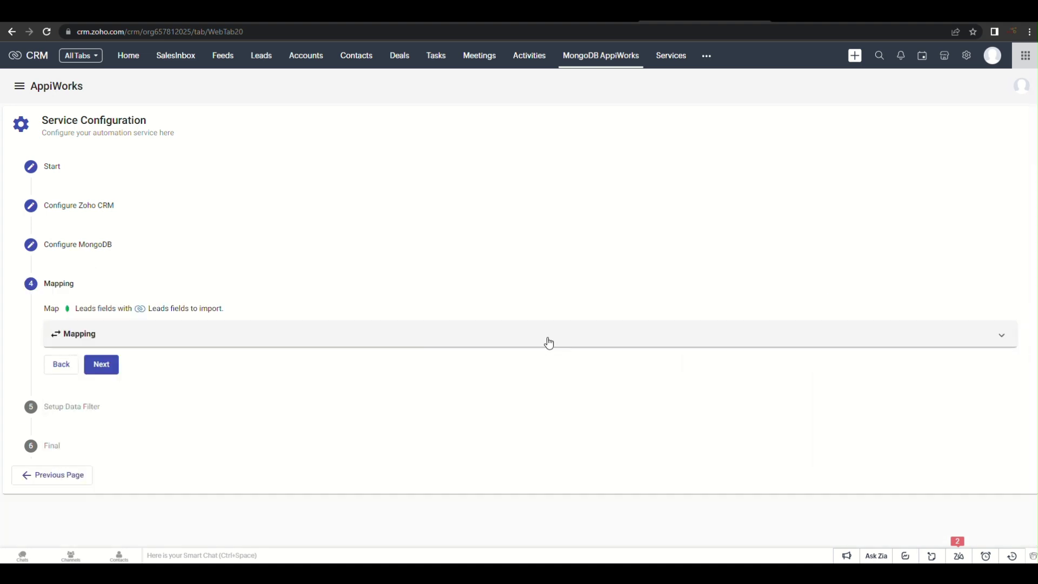
{"action": "left_click", "coordinate": [545, 341]}
{"action": "left_click", "coordinate": [479, 351]}
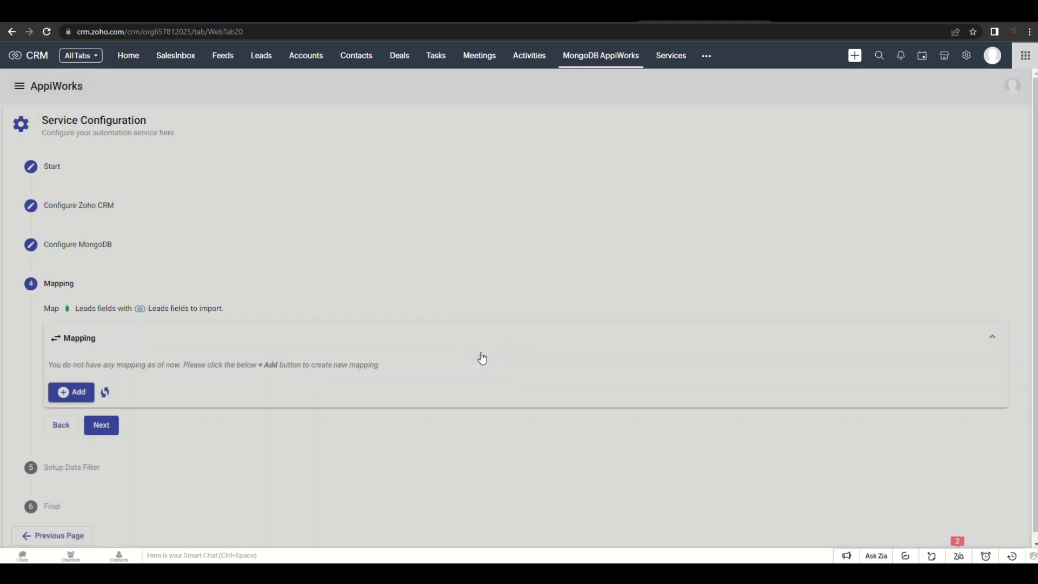
Add a Company to Company Name mapping, discard the blank form, and advance to data filtering
{"action": "scroll", "coordinate": [550, 339], "scroll_direction": "down", "scroll_amount": 3}
{"action": "left_click", "coordinate": [86, 383]}
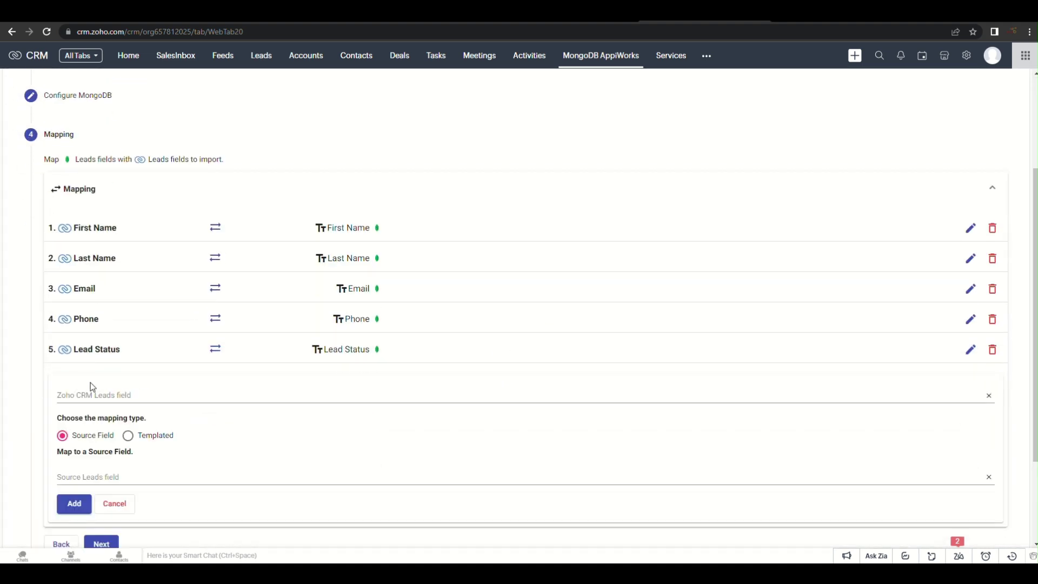
{"action": "left_click", "coordinate": [132, 395]}
{"action": "left_click", "coordinate": [181, 442]}
{"action": "scroll", "coordinate": [224, 359], "scroll_direction": "down", "scroll_amount": 2}
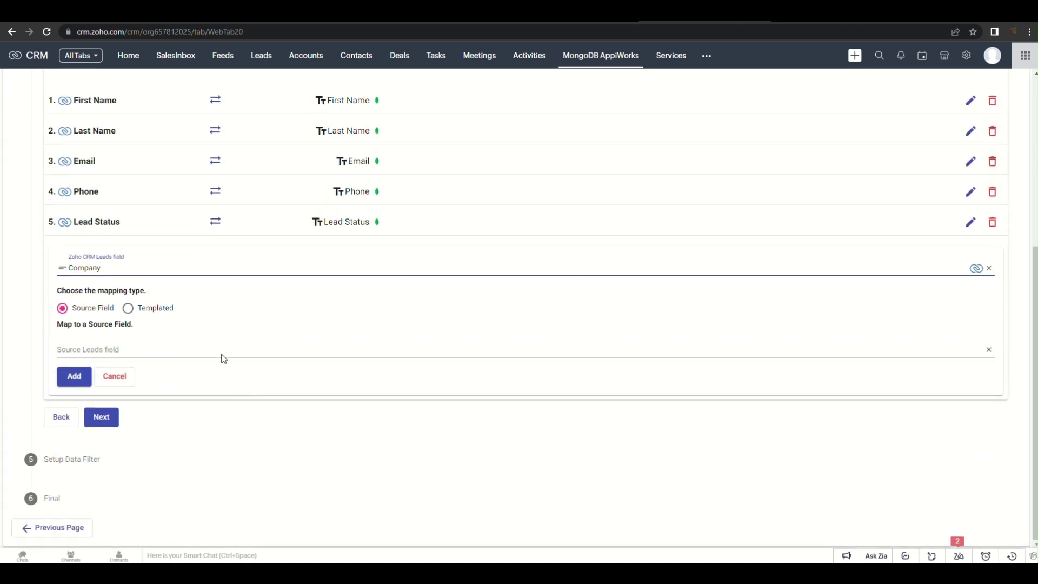
{"action": "left_click", "coordinate": [223, 359]}
{"action": "scroll", "coordinate": [209, 447], "scroll_direction": "down", "scroll_amount": 2}
{"action": "left_click", "coordinate": [202, 455]}
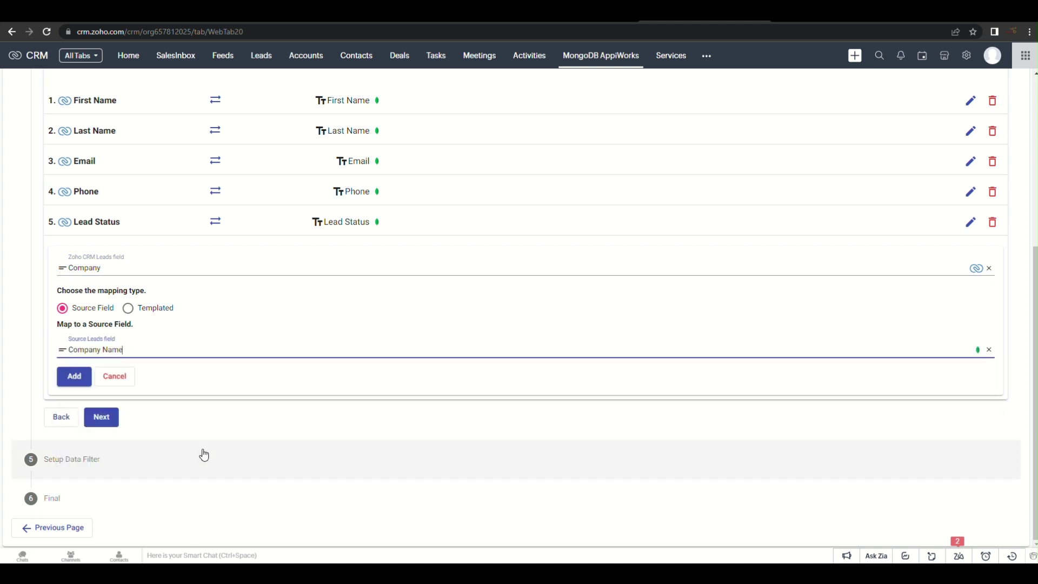
{"action": "left_click", "coordinate": [74, 375]}
{"action": "left_click", "coordinate": [107, 410]}
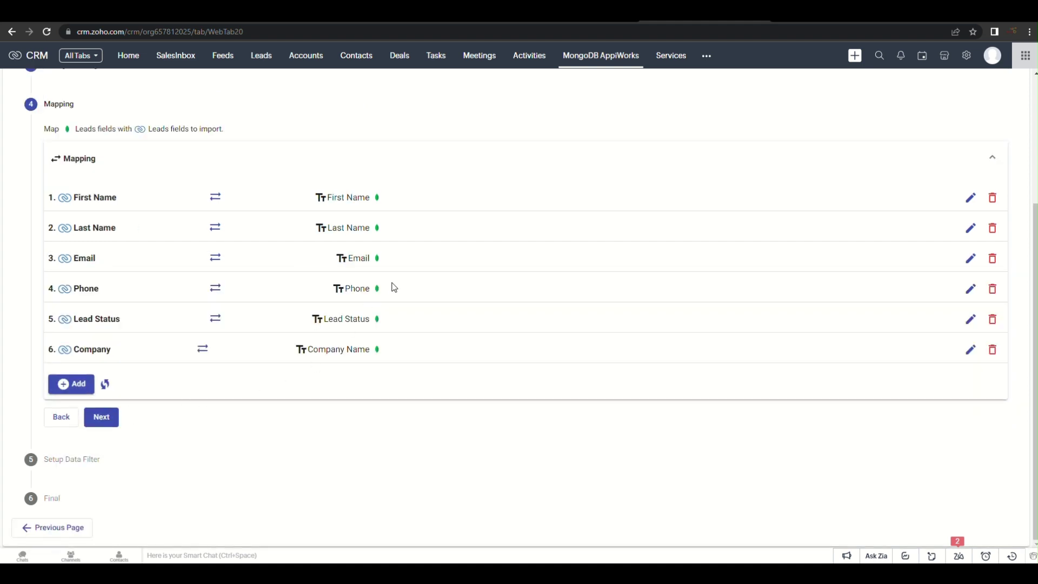
{"action": "left_click", "coordinate": [106, 419]}
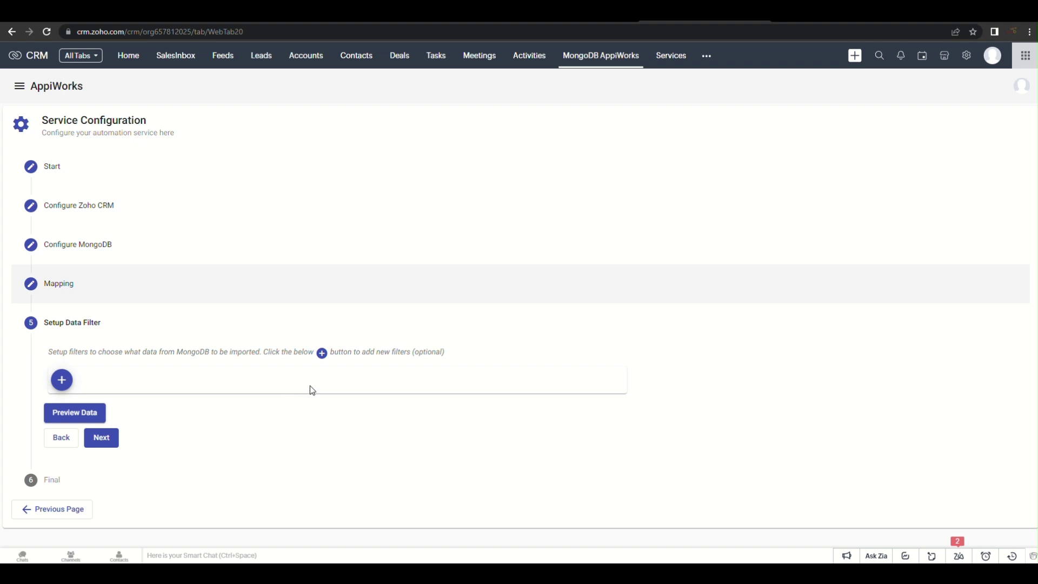
Add the filter Lead Status equals 'Attempted to Contact' and preview the matching MongoDB data
{"action": "left_click", "coordinate": [62, 380]}
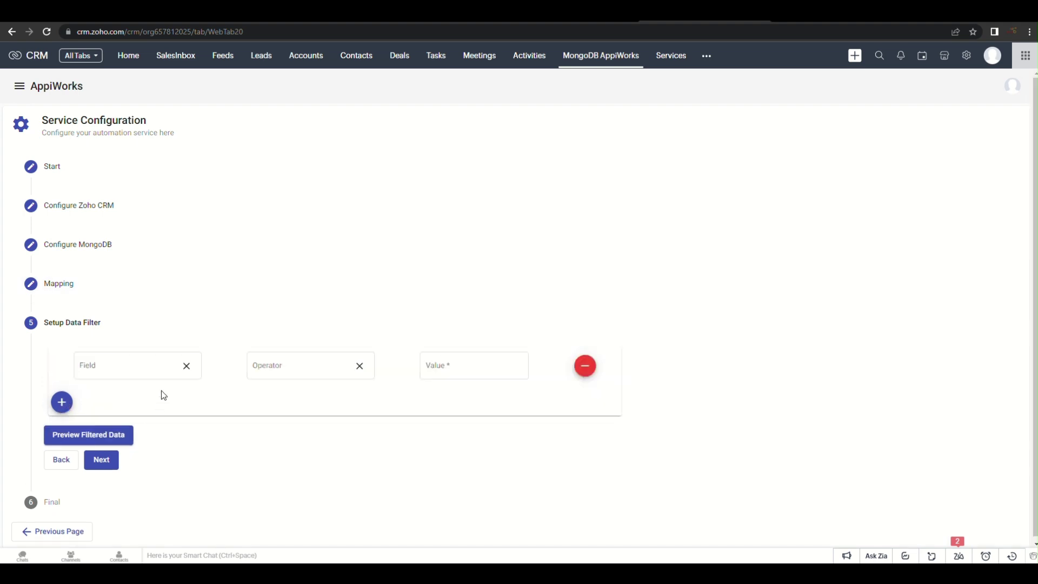
{"action": "left_click", "coordinate": [134, 363]}
{"action": "scroll", "coordinate": [142, 442], "scroll_direction": "down", "scroll_amount": 1}
{"action": "left_click", "coordinate": [105, 504]}
{"action": "left_click", "coordinate": [297, 366]}
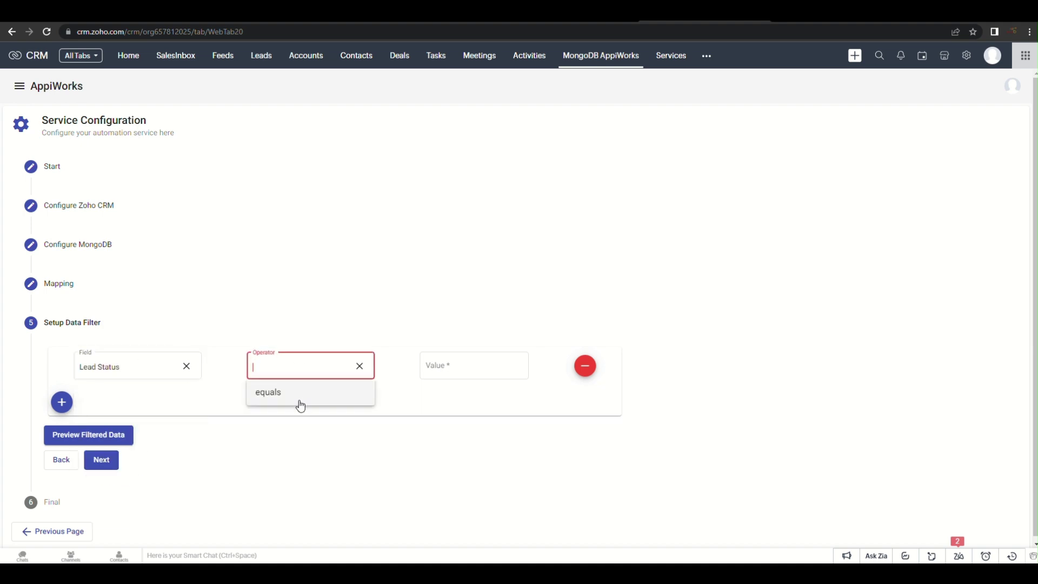
{"action": "left_click", "coordinate": [297, 398]}
{"action": "left_click", "coordinate": [431, 369]}
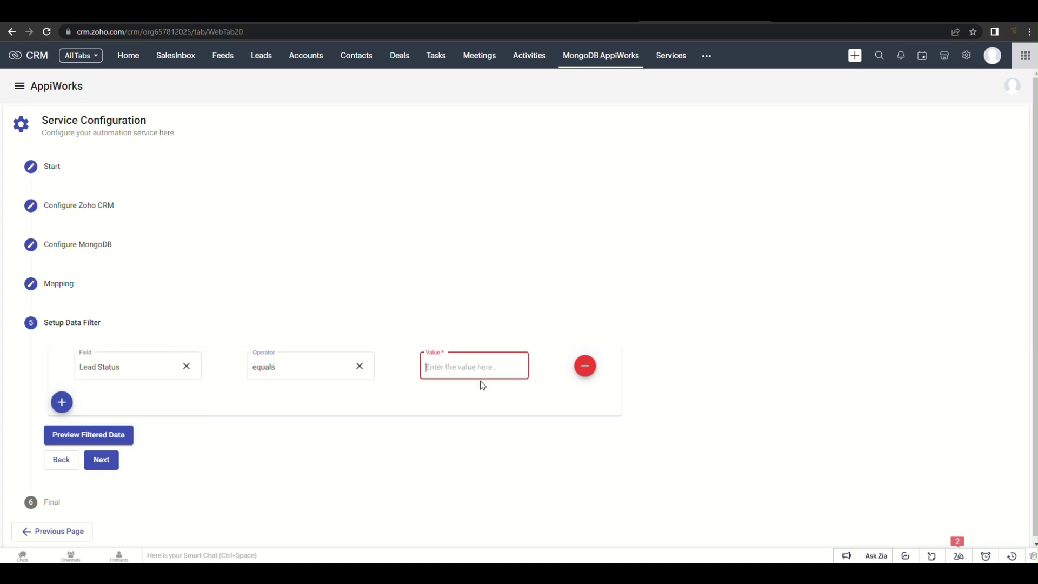
{"action": "type", "text": "Attempted to Contact"}
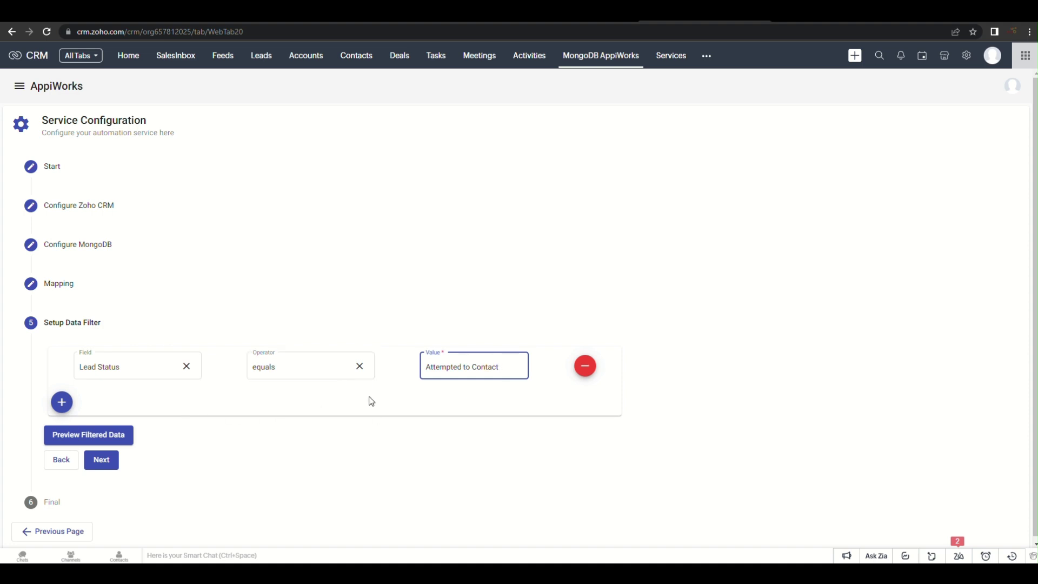
{"action": "scroll", "coordinate": [417, 399], "scroll_direction": "down", "scroll_amount": 1}
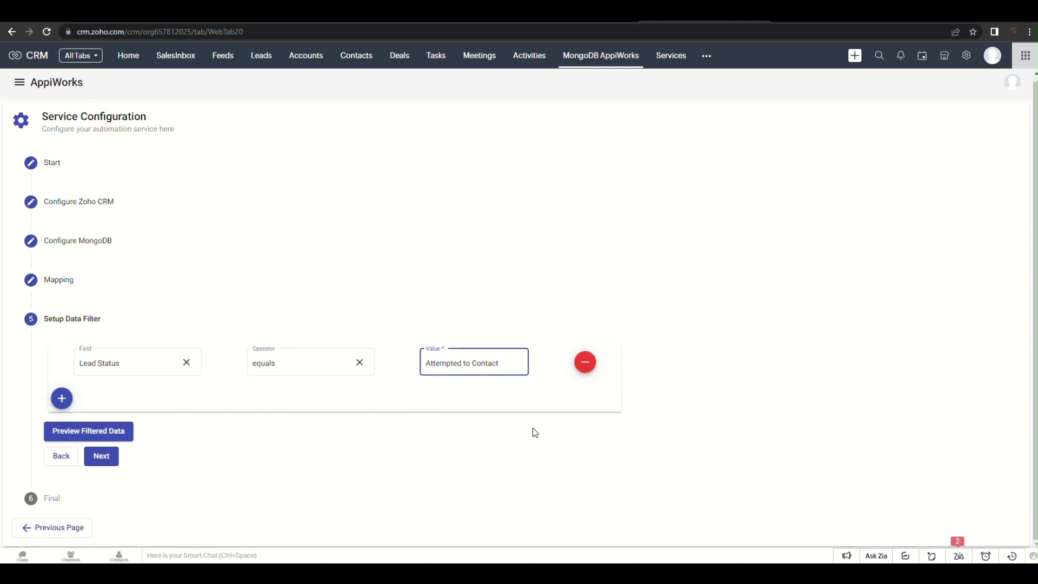
{"action": "left_click", "coordinate": [130, 429]}
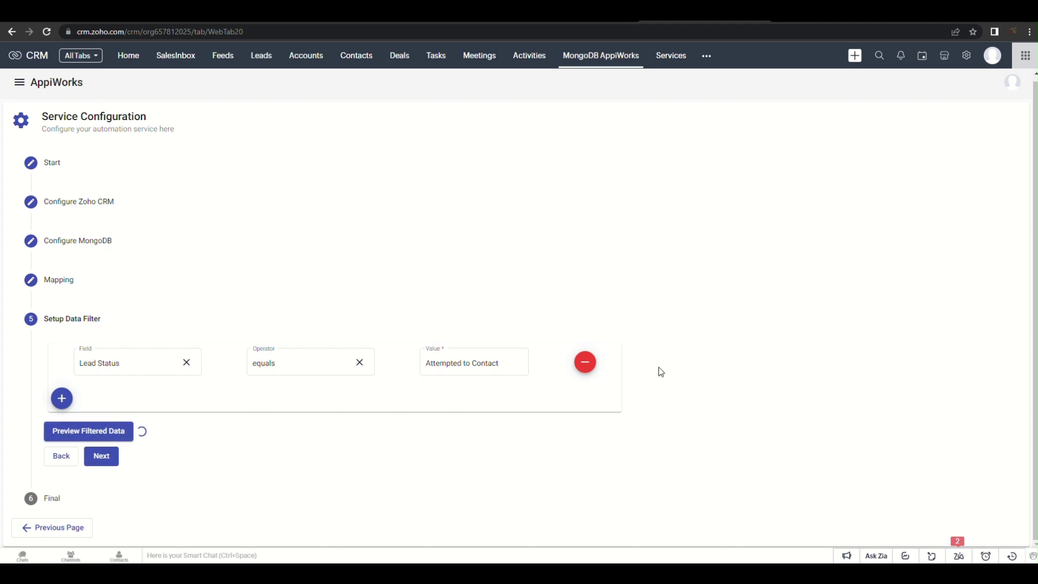
Leave out the first filtered record and Quick Import the other two (2 successful, 0 failed)
{"action": "scroll", "coordinate": [658, 368], "scroll_direction": "down", "scroll_amount": 3}
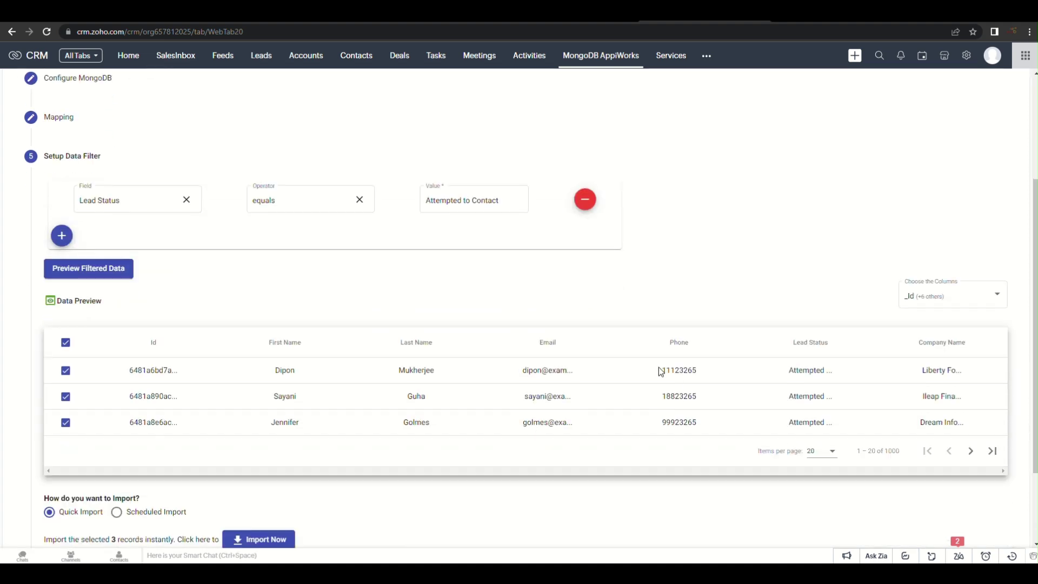
{"action": "scroll", "coordinate": [719, 421], "scroll_direction": "down", "scroll_amount": 1}
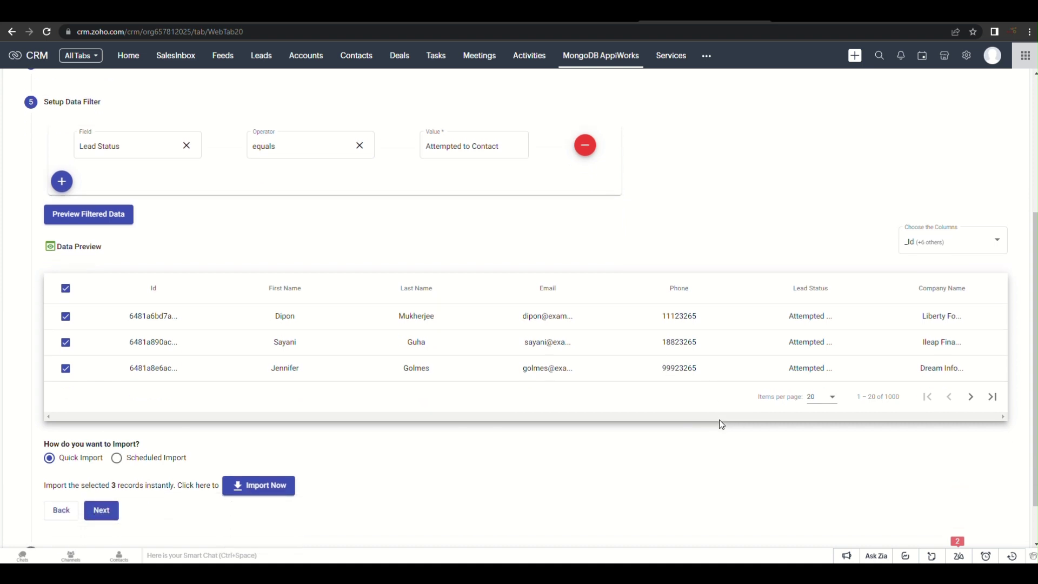
{"action": "scroll", "coordinate": [713, 426], "scroll_direction": "down", "scroll_amount": 1}
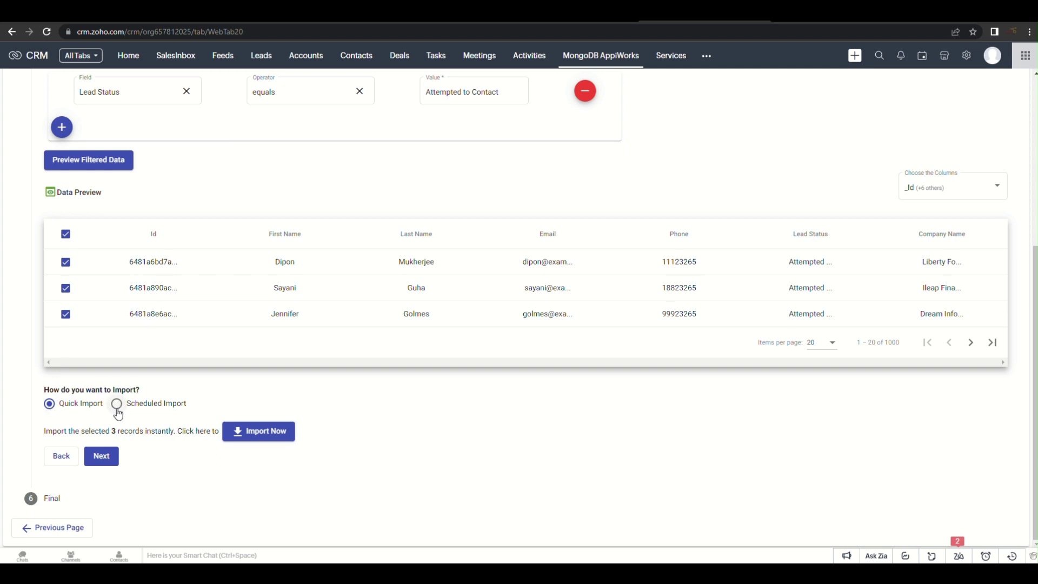
{"action": "left_click", "coordinate": [65, 263]}
{"action": "left_click", "coordinate": [278, 433]}
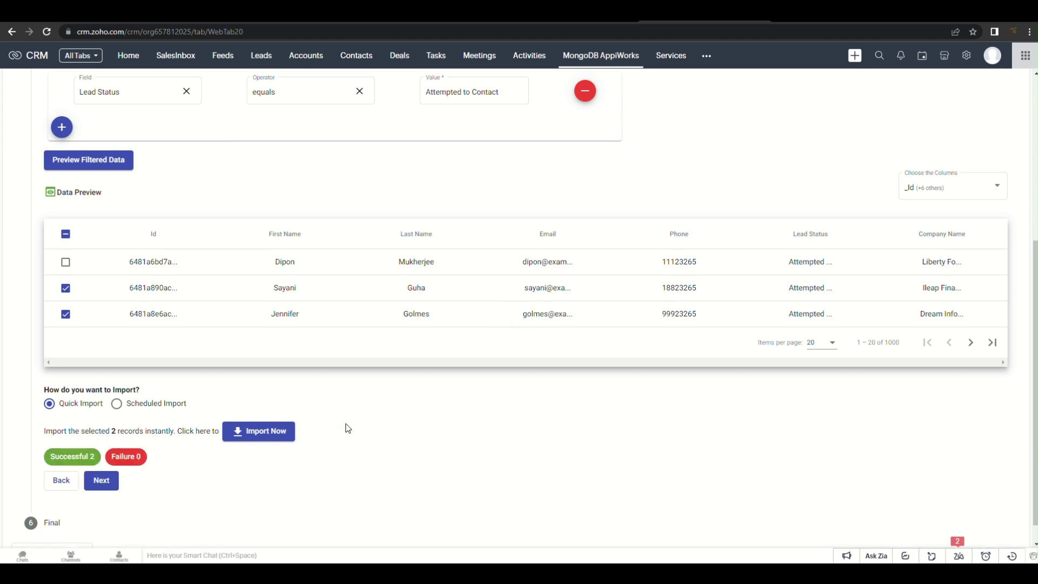
{"action": "scroll", "coordinate": [314, 426], "scroll_direction": "down", "scroll_amount": 1}
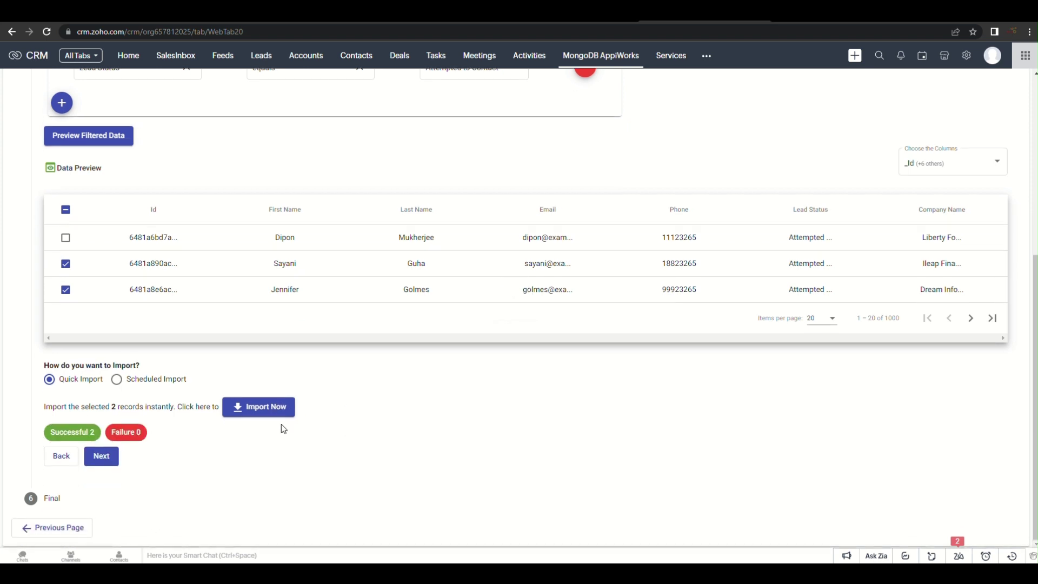
Save the import service as active so IMPORT LEADS joins EXPORT LEADS in Services
{"action": "left_click", "coordinate": [103, 458]}
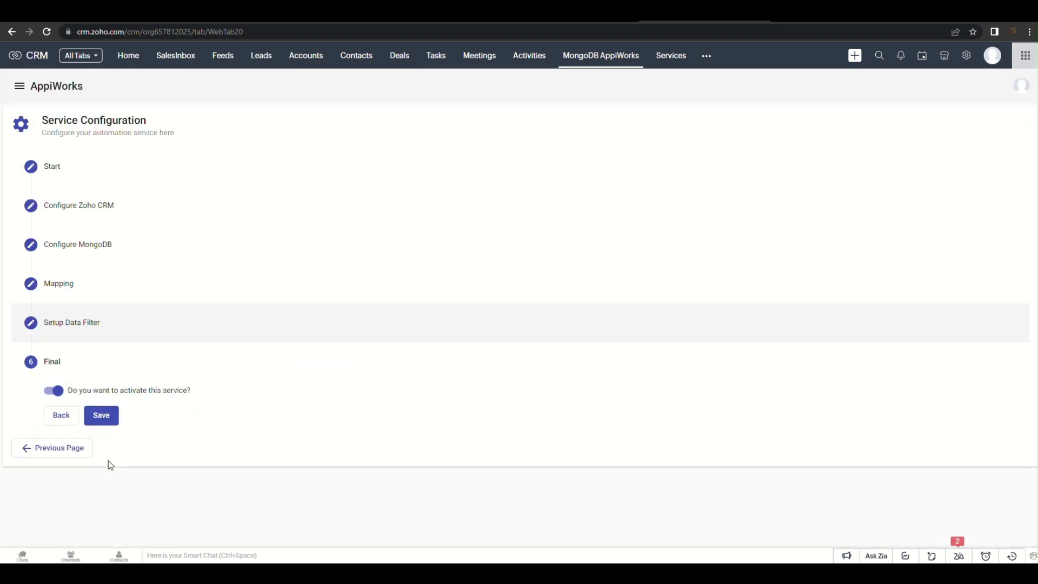
{"action": "left_click", "coordinate": [105, 421]}
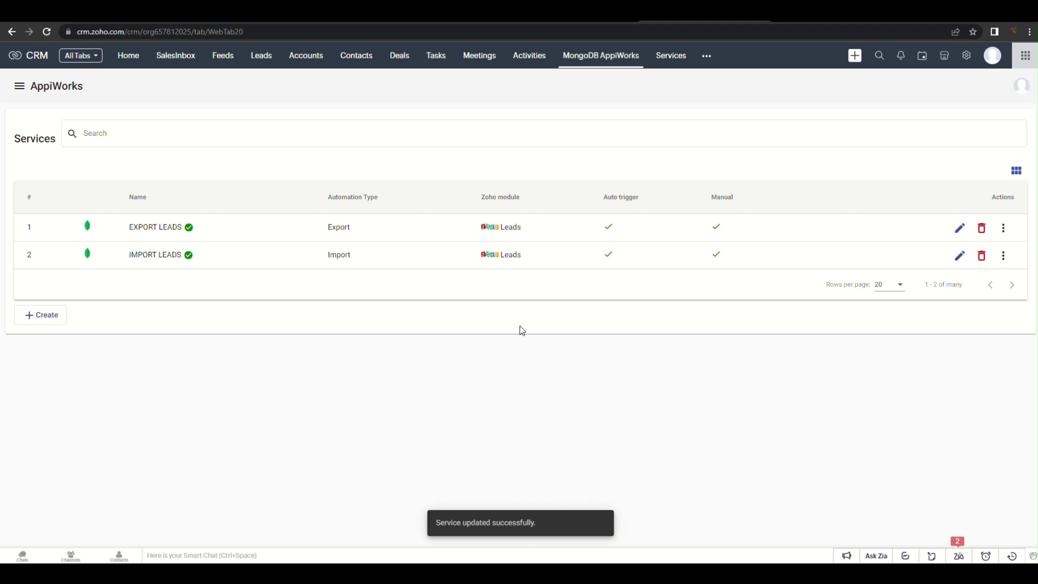
{"action": "left_click", "coordinate": [262, 56]}
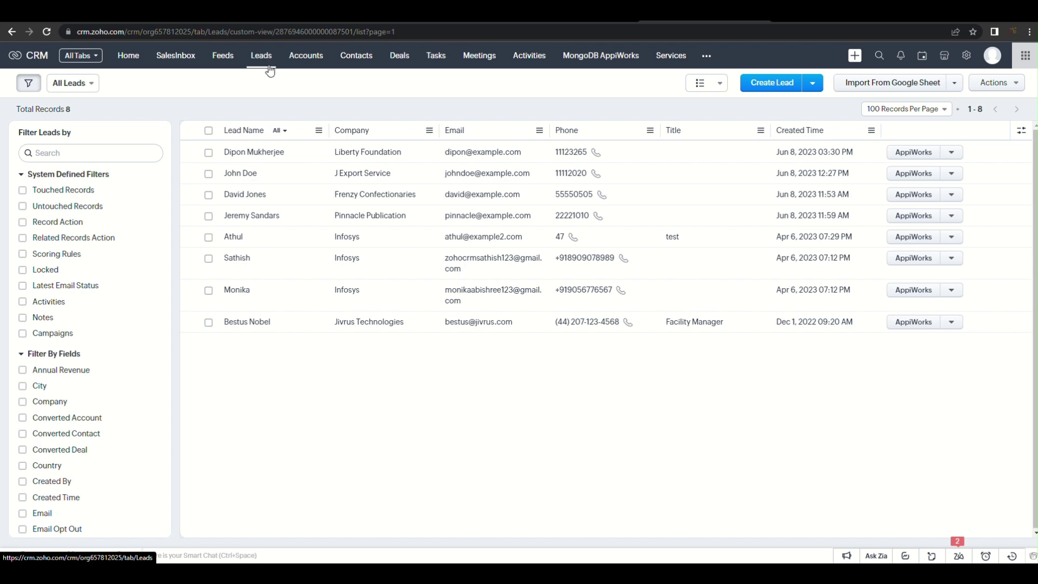
Refresh Leads to 10 records, tick imported Dream Info Solutions and Ileap Finance, then return to MongoDB AppiWorks
{"action": "left_click", "coordinate": [130, 85]}
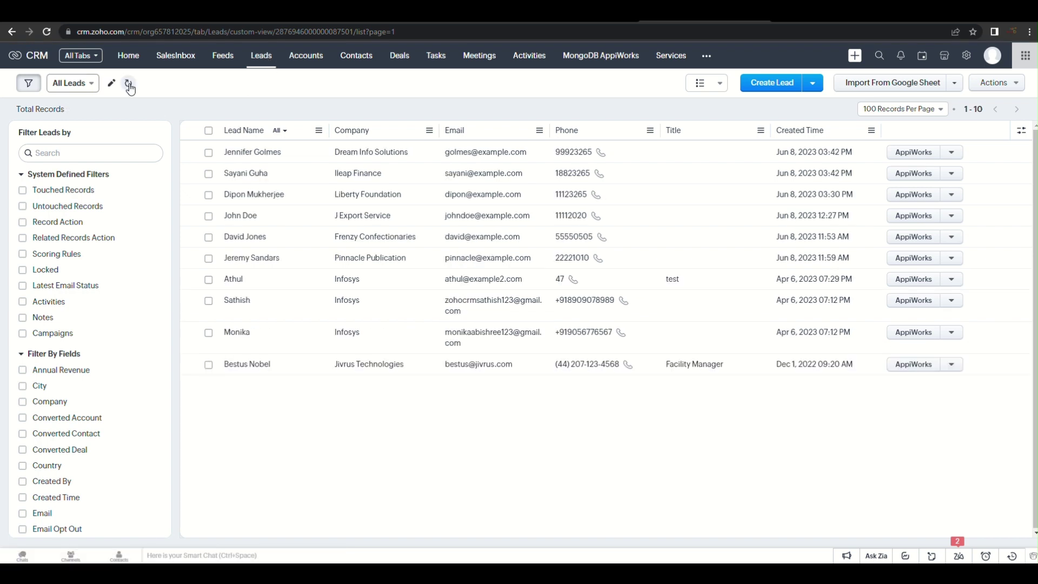
{"action": "left_click", "coordinate": [209, 154]}
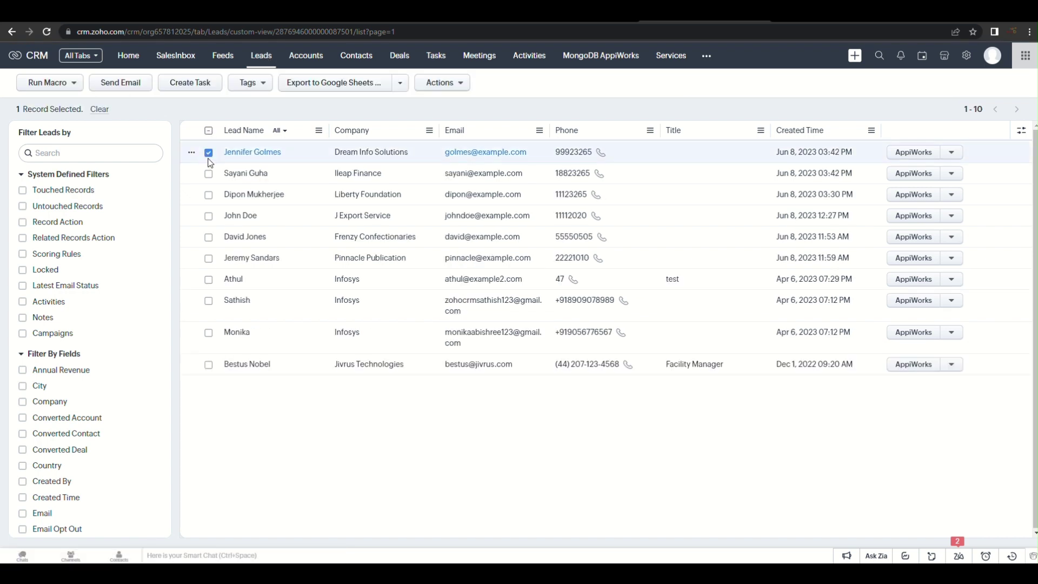
{"action": "left_click", "coordinate": [208, 174]}
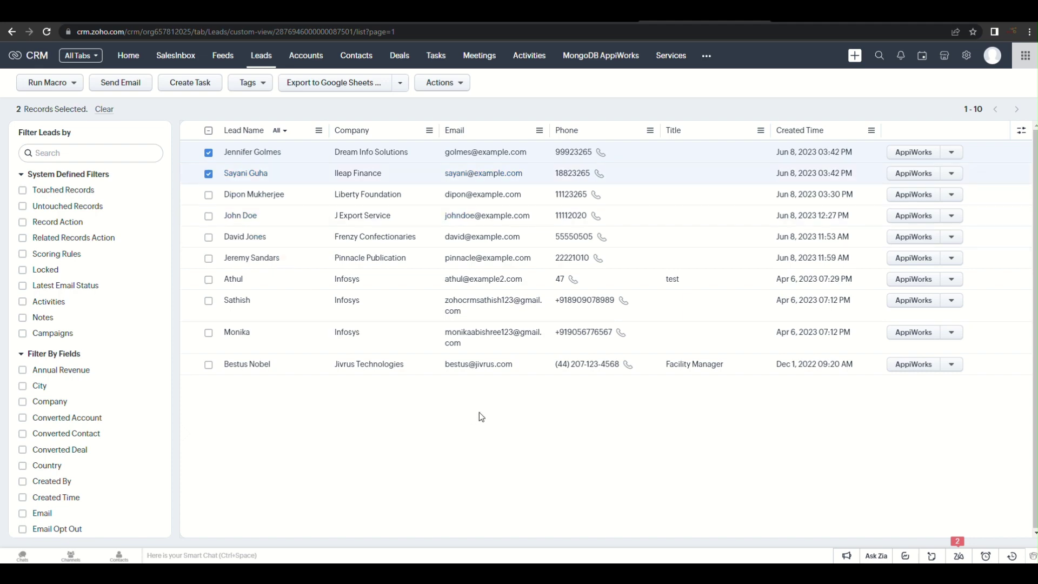
{"action": "left_click", "coordinate": [610, 62]}
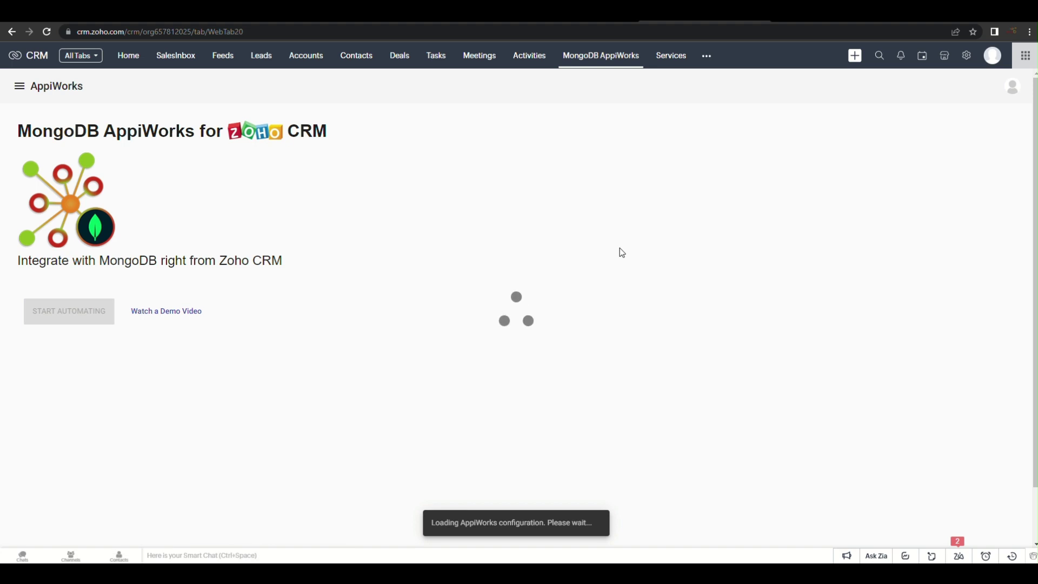
Create a new Import-type service named 'SCHEDULED IMPORT LEAD'
{"action": "left_click", "coordinate": [64, 316]}
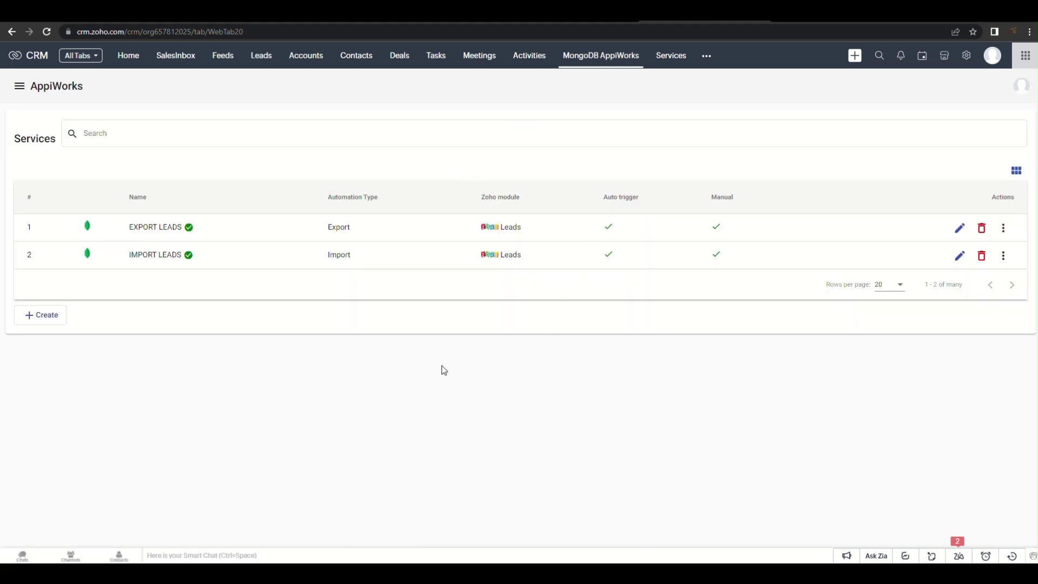
{"action": "left_click", "coordinate": [38, 318]}
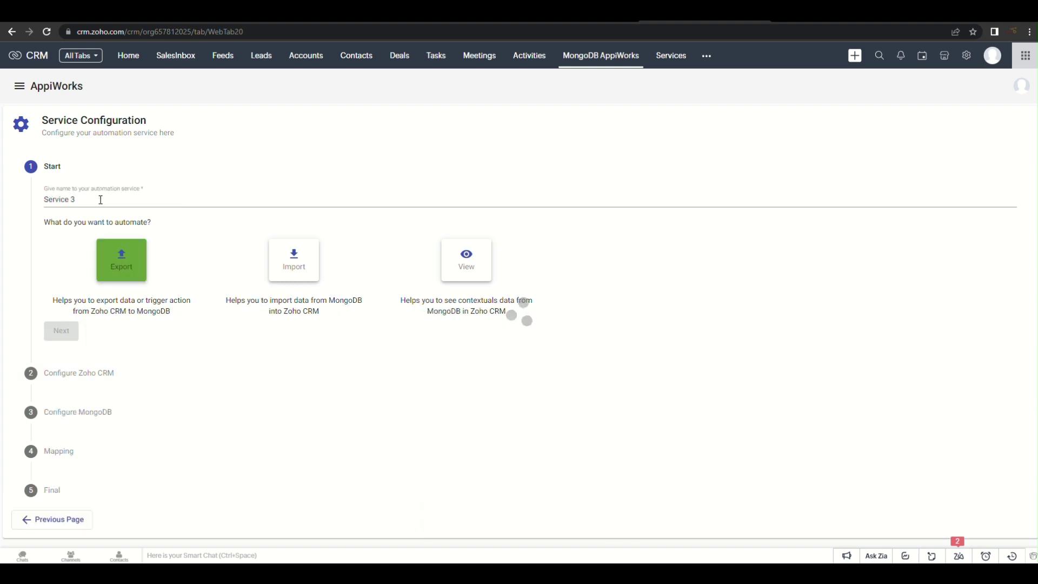
{"action": "triple_click", "coordinate": [101, 200]}
{"action": "type", "text": "SCHEDULED"}
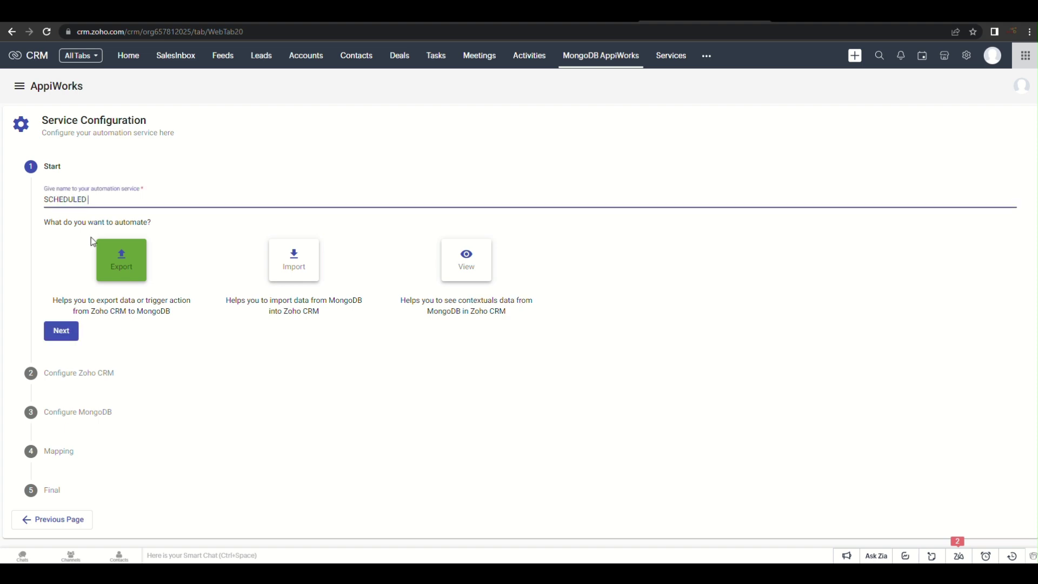
{"action": "type", "text": " IMPORT Lea"}
{"action": "key", "text": "BackSpace"}
{"action": "key", "text": "BackSpace"}
{"action": "type", "text": "EAD"}
{"action": "left_click", "coordinate": [294, 258]}
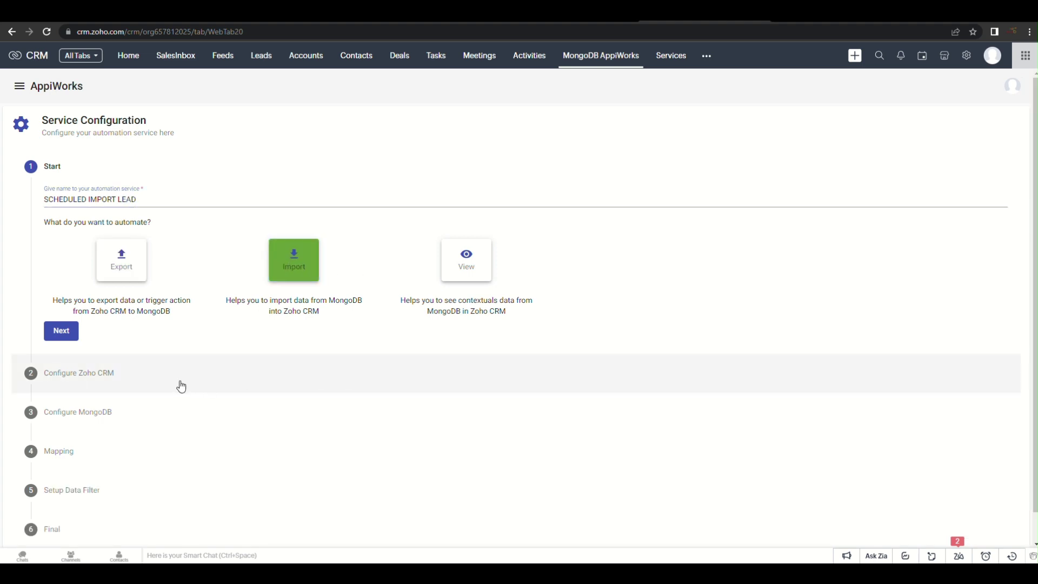
{"action": "left_click", "coordinate": [62, 332]}
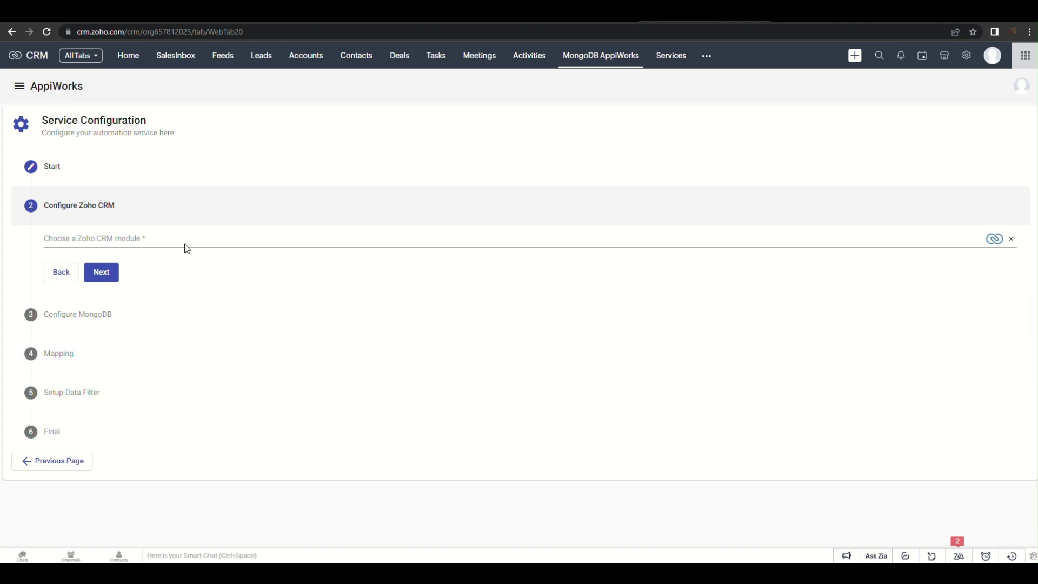
Target the Leads CRM module and source from the Leads object on Connection 3 (MongoDB)
{"action": "left_click", "coordinate": [185, 241]}
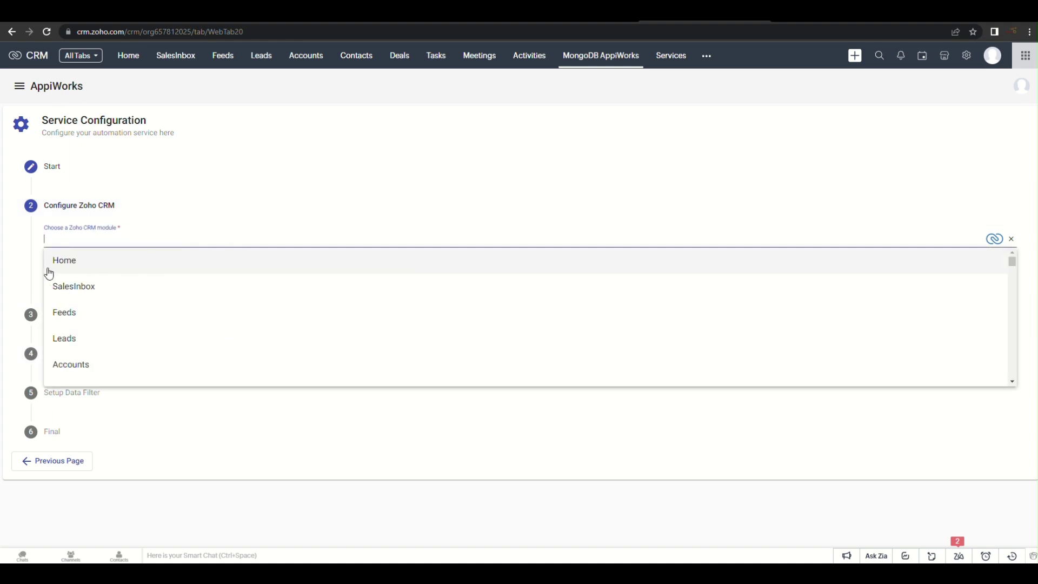
{"action": "left_click", "coordinate": [87, 347]}
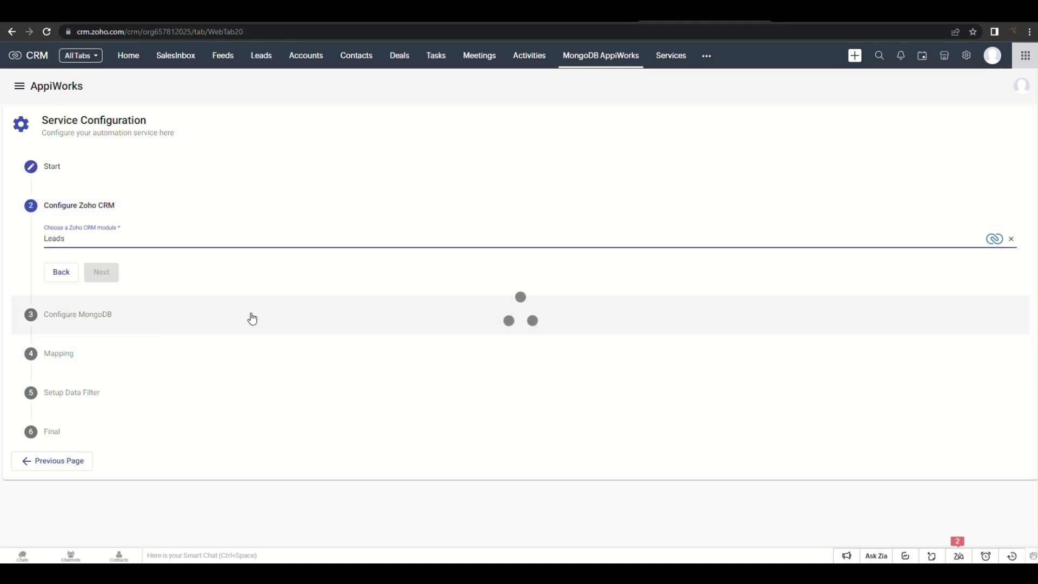
{"action": "left_click", "coordinate": [113, 278]}
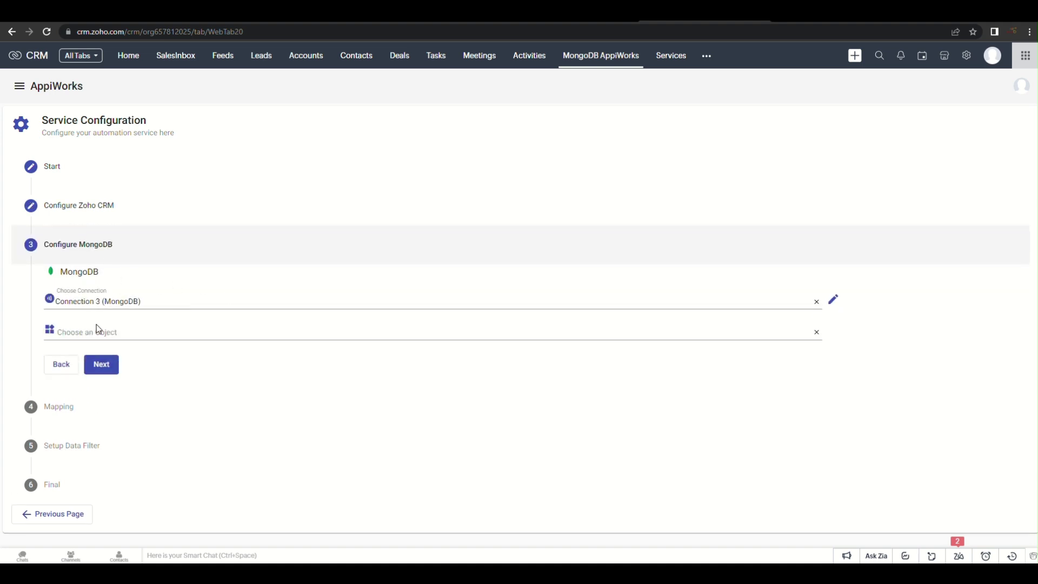
{"action": "left_click", "coordinate": [156, 333]}
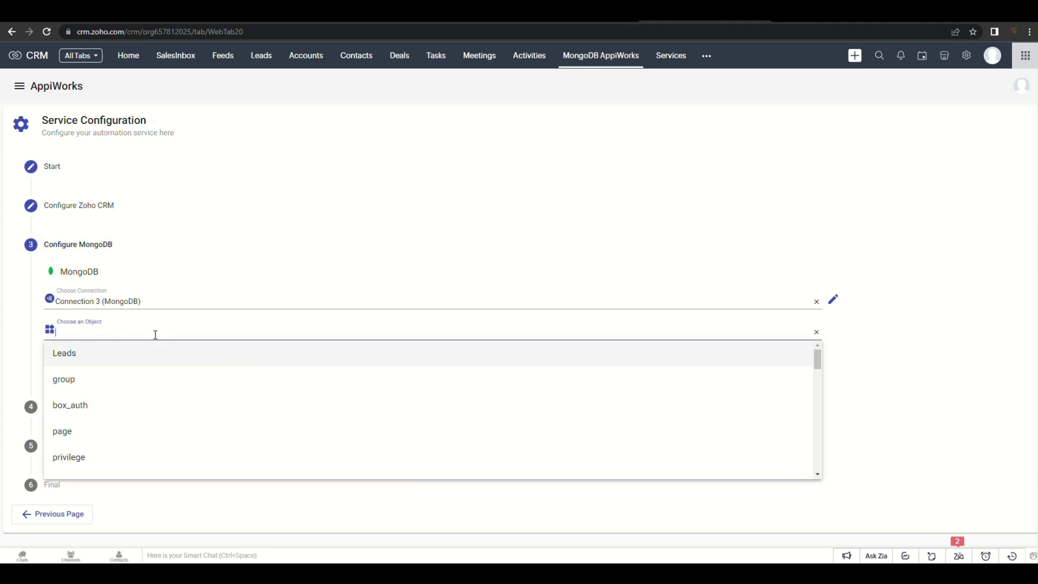
{"action": "left_click", "coordinate": [142, 359]}
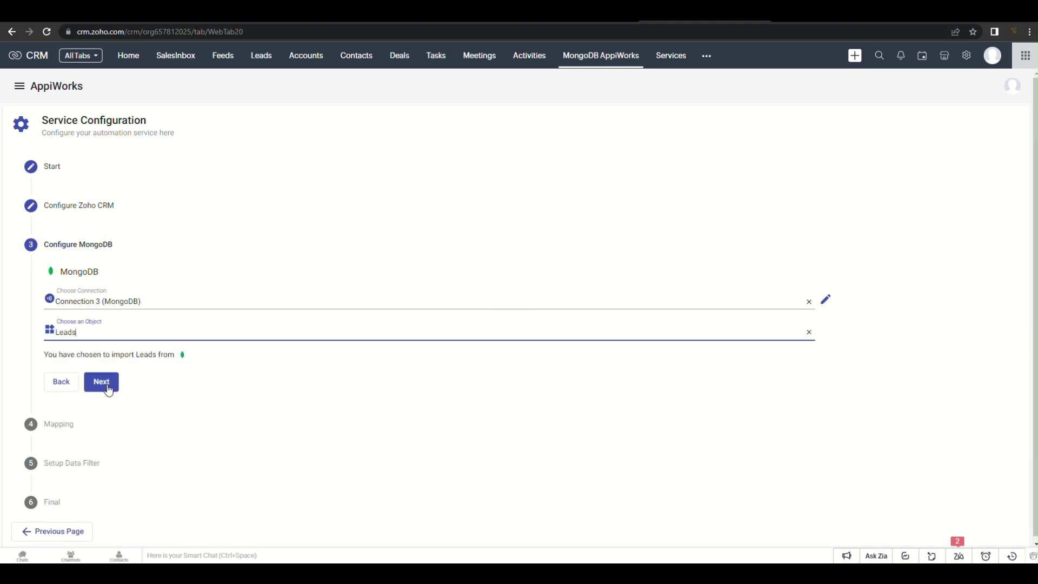
{"action": "left_click", "coordinate": [108, 386]}
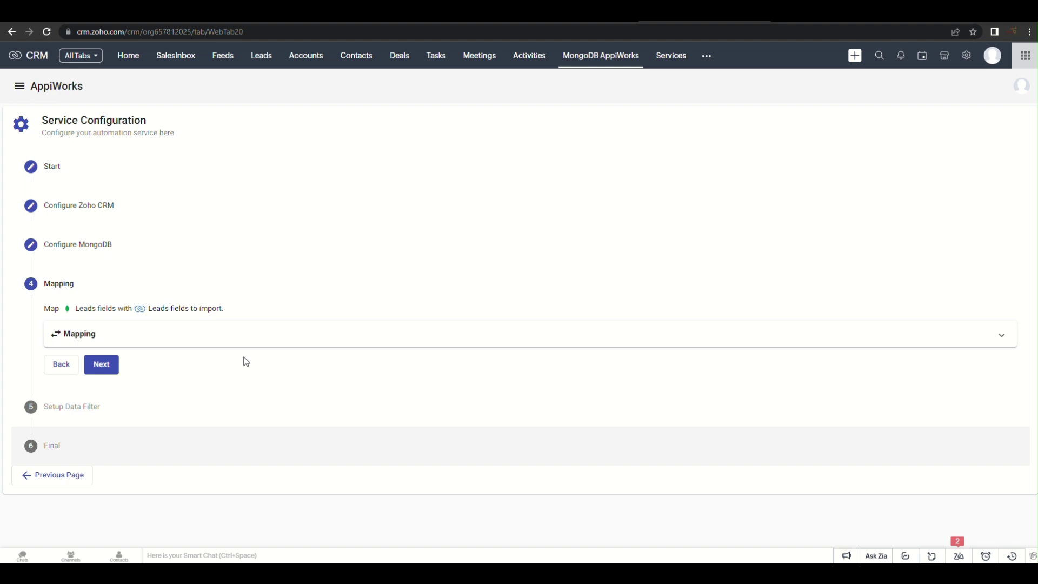
Accept Intelligent Mapping for the five matching Leads fields
{"action": "left_click", "coordinate": [317, 339]}
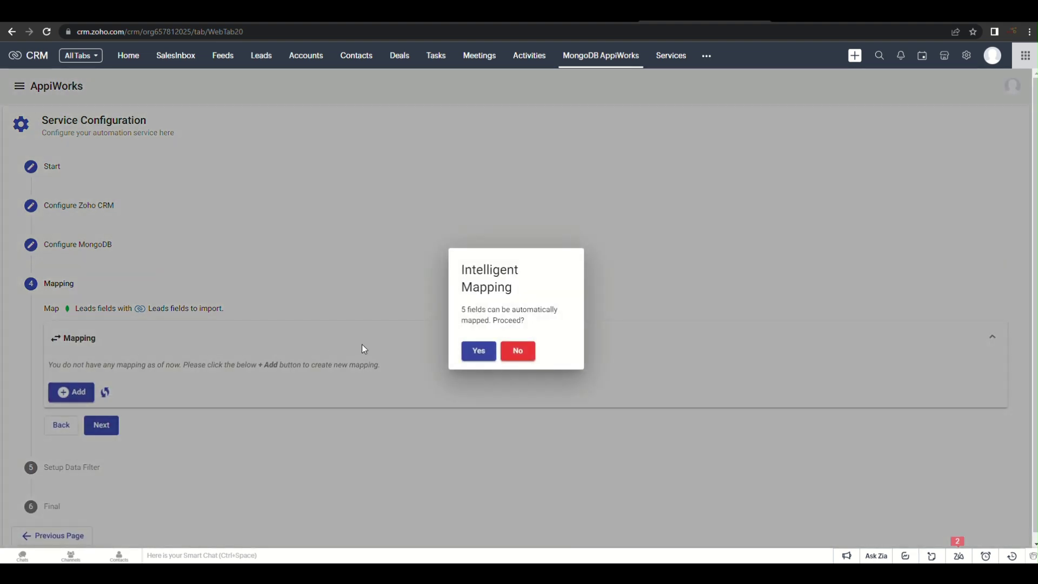
{"action": "left_click", "coordinate": [478, 350]}
{"action": "scroll", "coordinate": [480, 360], "scroll_direction": "down", "scroll_amount": 3}
Add a Company to Company Name field mapping and advance to Setup Data Filter
{"action": "left_click", "coordinate": [70, 391]}
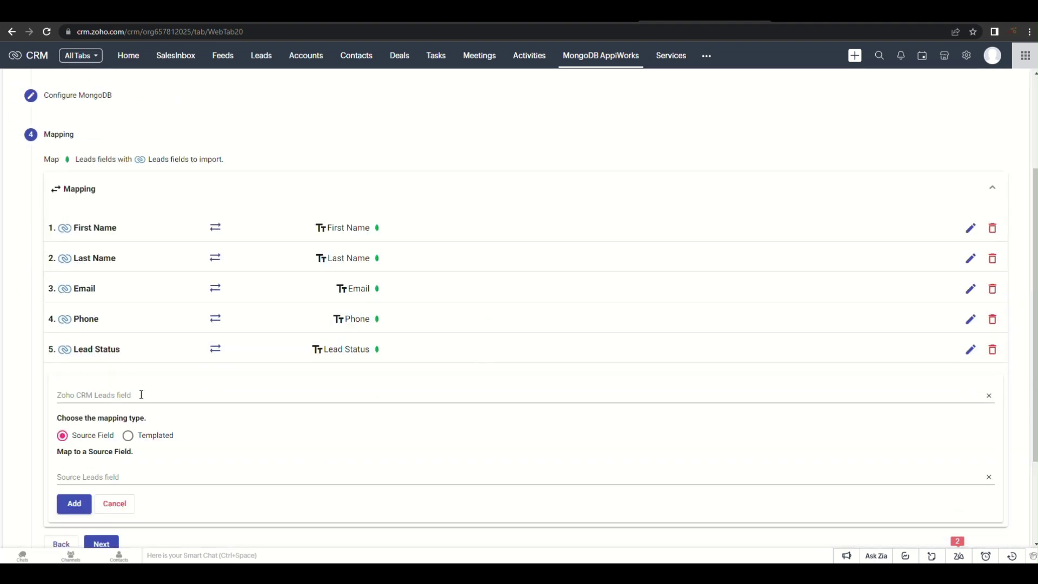
{"action": "left_click", "coordinate": [142, 396]}
{"action": "scroll", "coordinate": [187, 426], "scroll_direction": "down", "scroll_amount": 3}
{"action": "scroll", "coordinate": [188, 427], "scroll_direction": "up", "scroll_amount": 3}
{"action": "left_click", "coordinate": [182, 442]}
{"action": "left_click", "coordinate": [151, 480]}
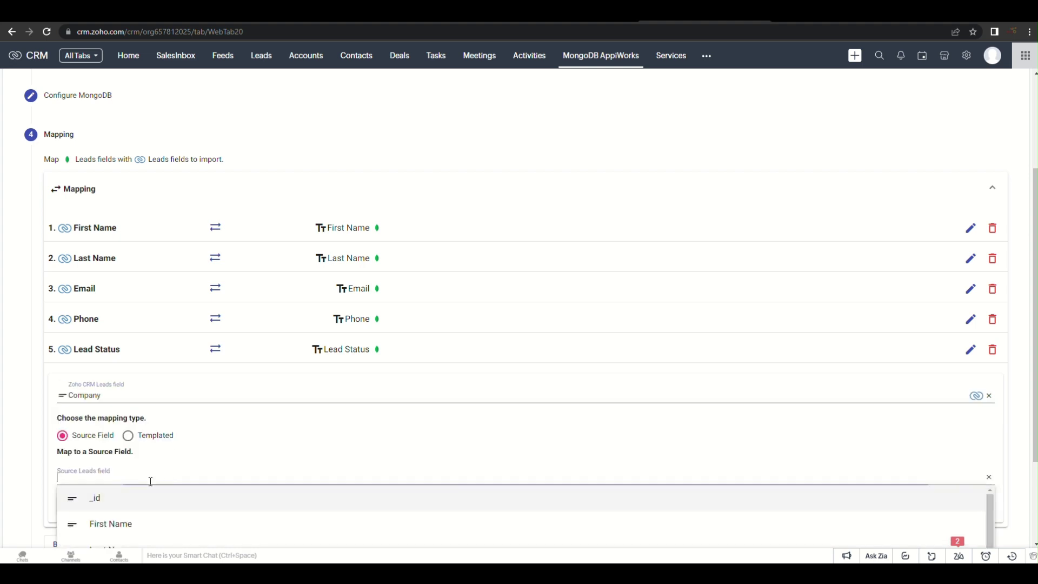
{"action": "scroll", "coordinate": [151, 482], "scroll_direction": "down", "scroll_amount": 3}
{"action": "scroll", "coordinate": [176, 472], "scroll_direction": "down", "scroll_amount": 2}
{"action": "left_click", "coordinate": [186, 462]}
{"action": "left_click", "coordinate": [76, 378]}
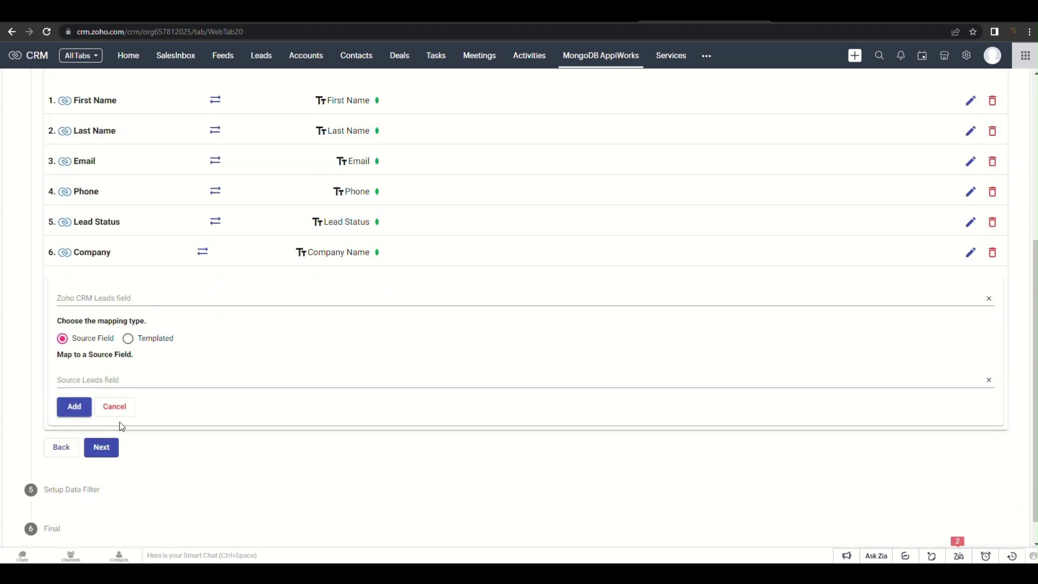
{"action": "left_click", "coordinate": [114, 407]}
{"action": "left_click", "coordinate": [101, 418]}
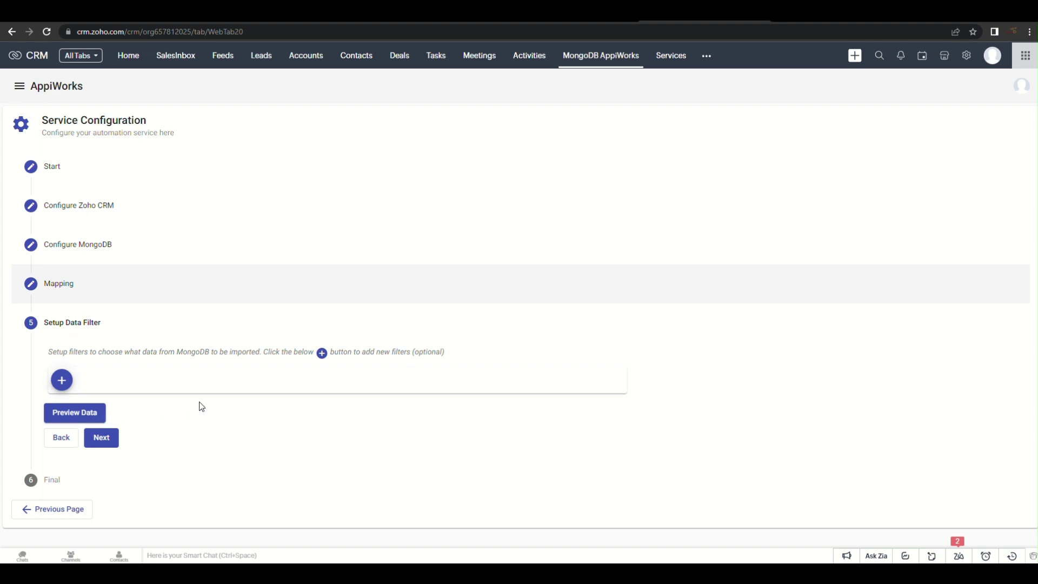
Add a data filter: Lead Status equals Contacted
{"action": "left_click", "coordinate": [62, 380]}
{"action": "left_click", "coordinate": [120, 364]}
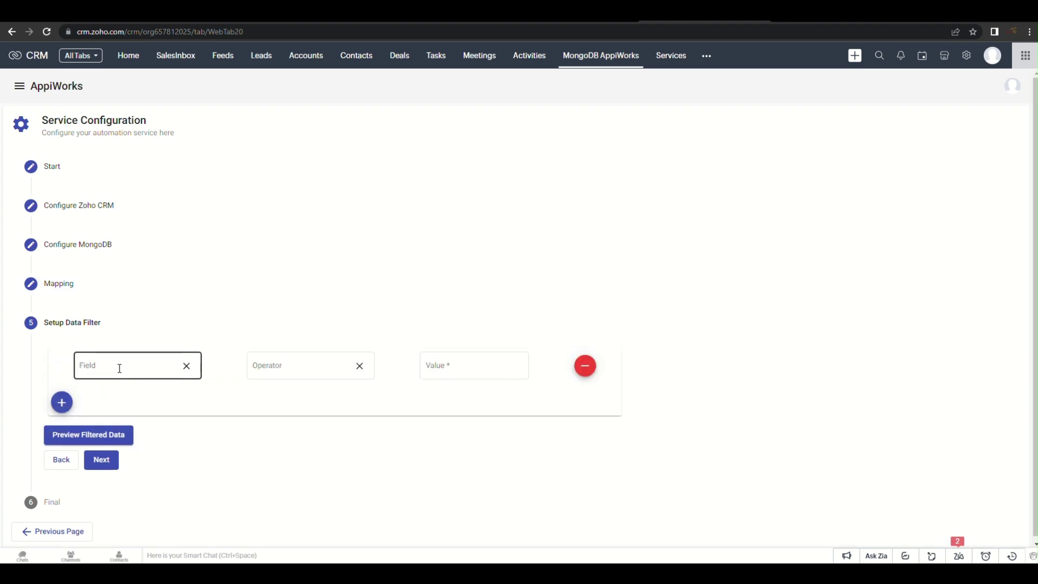
{"action": "scroll", "coordinate": [124, 452], "scroll_direction": "down", "scroll_amount": 2}
{"action": "left_click", "coordinate": [121, 503]}
{"action": "left_click", "coordinate": [303, 361]}
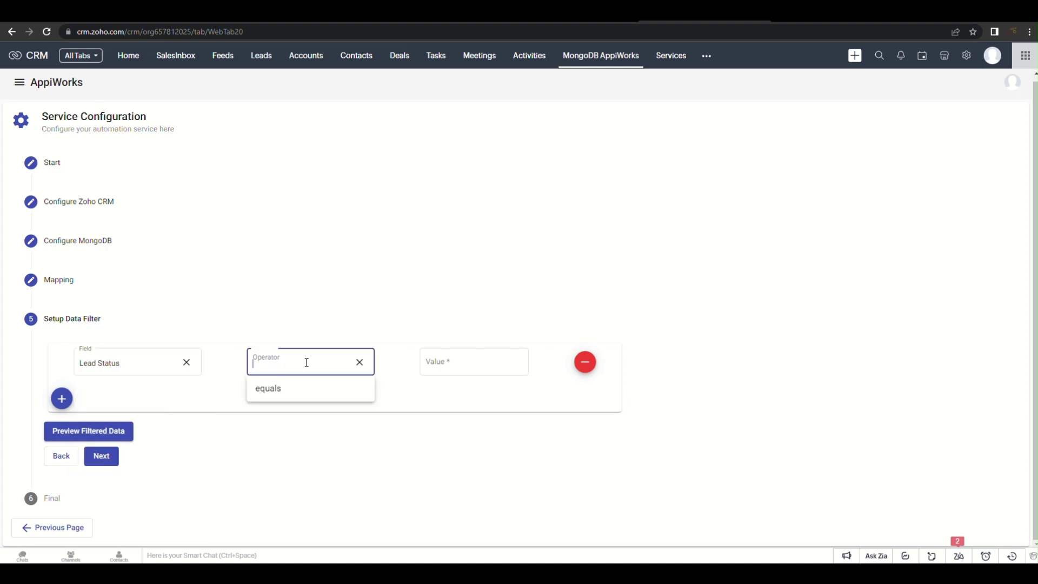
{"action": "left_click", "coordinate": [268, 388]}
{"action": "left_click", "coordinate": [448, 363]}
{"action": "type", "text": "Contacted"}
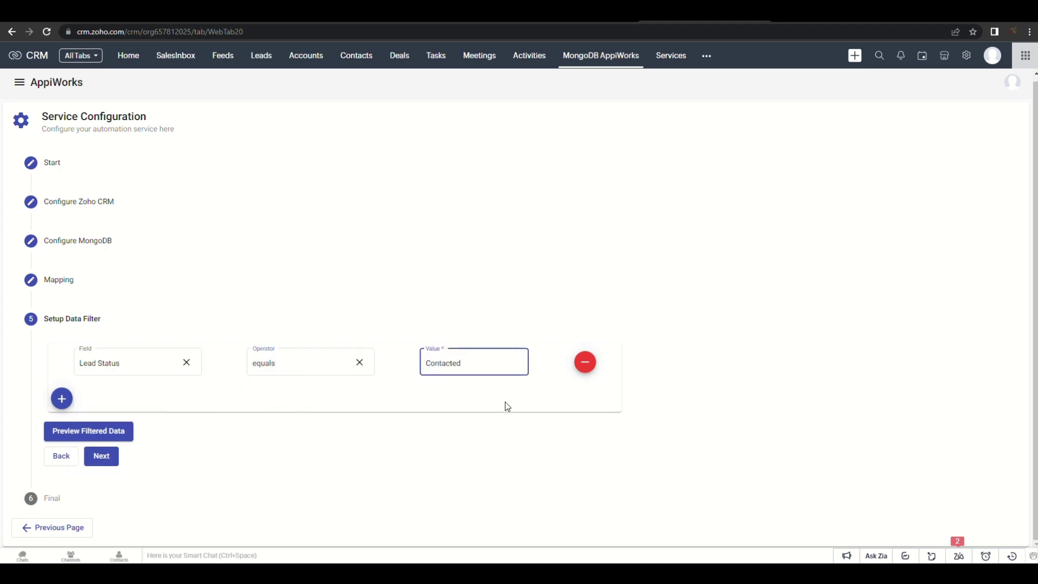
Preview the three matching records and choose Scheduled Import
{"action": "left_click", "coordinate": [109, 436]}
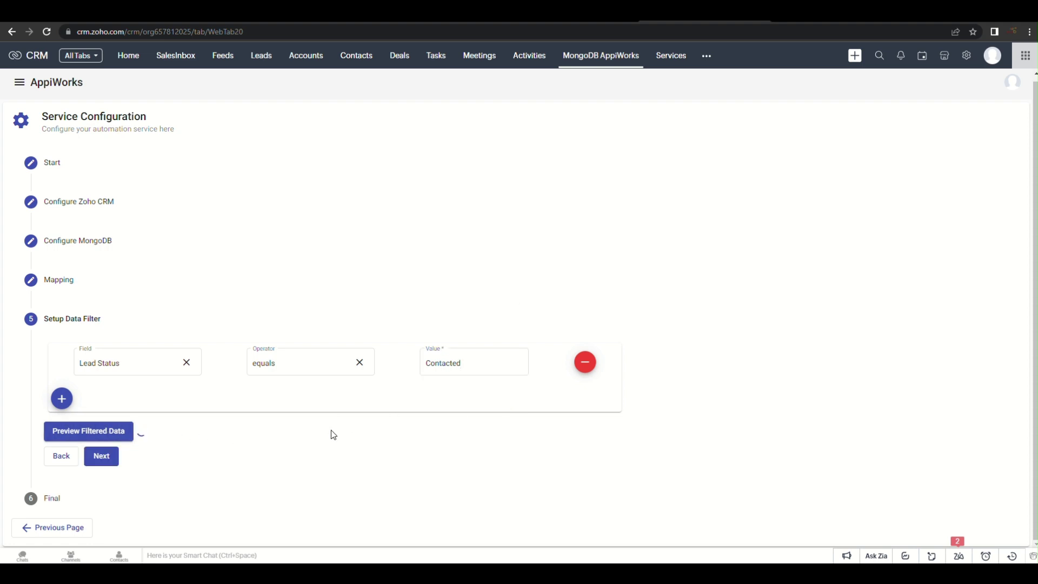
{"action": "scroll", "coordinate": [331, 430], "scroll_direction": "down", "scroll_amount": 2}
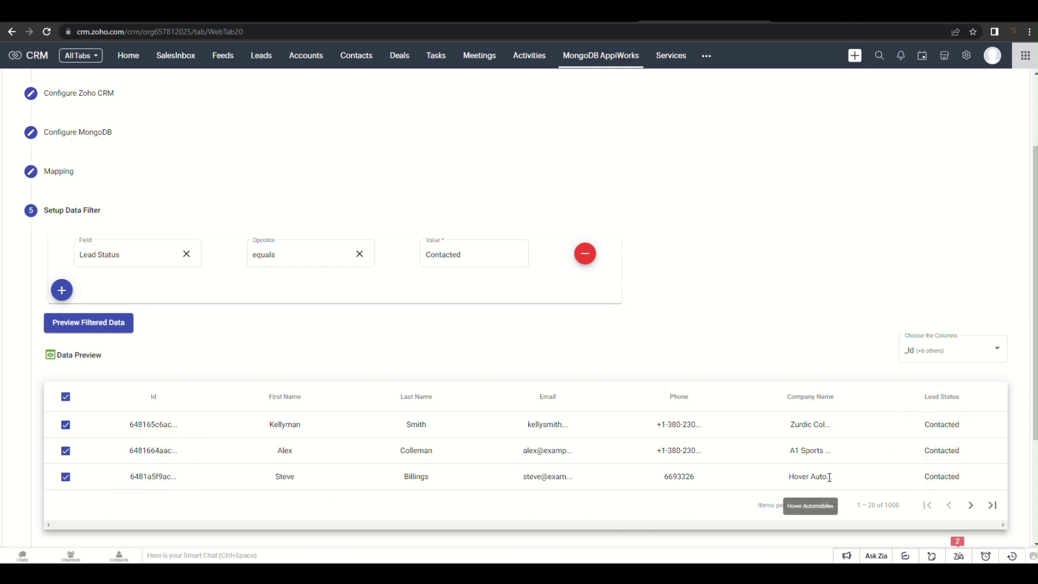
{"action": "scroll", "coordinate": [433, 392], "scroll_direction": "down", "scroll_amount": 3}
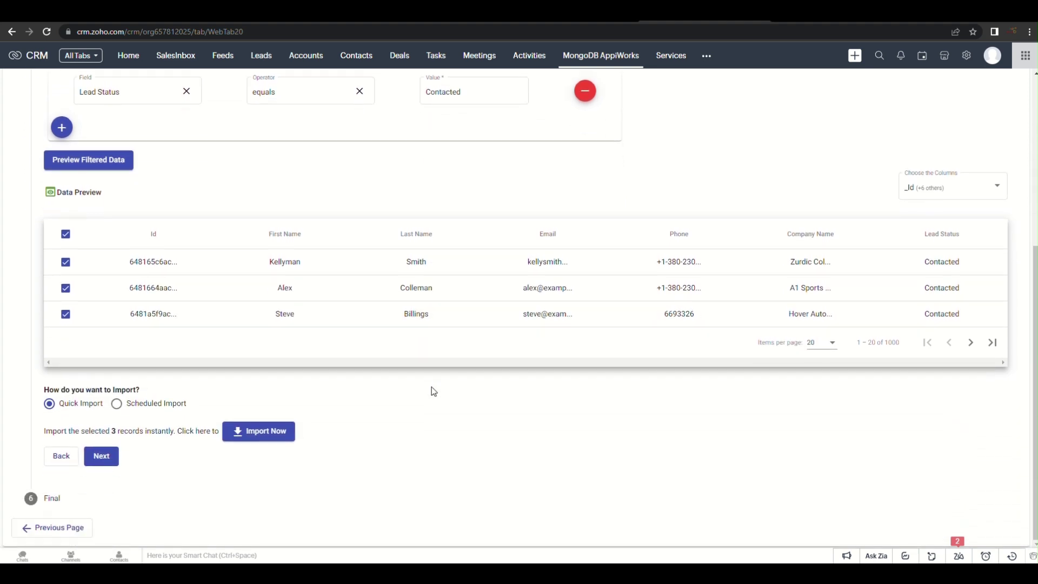
{"action": "scroll", "coordinate": [433, 392], "scroll_direction": "up", "scroll_amount": 2}
{"action": "scroll", "coordinate": [433, 393], "scroll_direction": "down", "scroll_amount": 1}
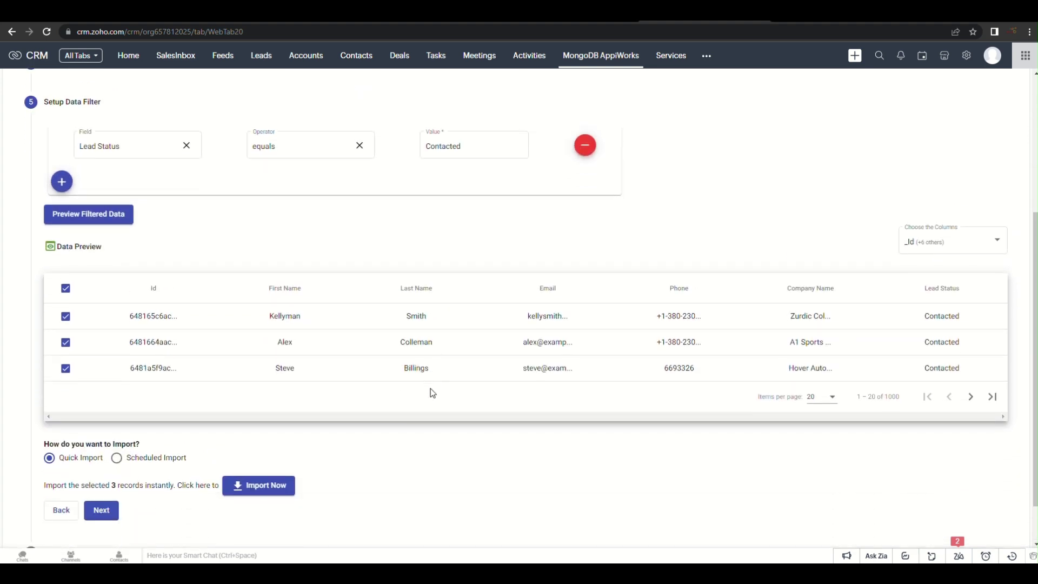
{"action": "scroll", "coordinate": [433, 393], "scroll_direction": "down", "scroll_amount": 1}
{"action": "left_click", "coordinate": [116, 406]}
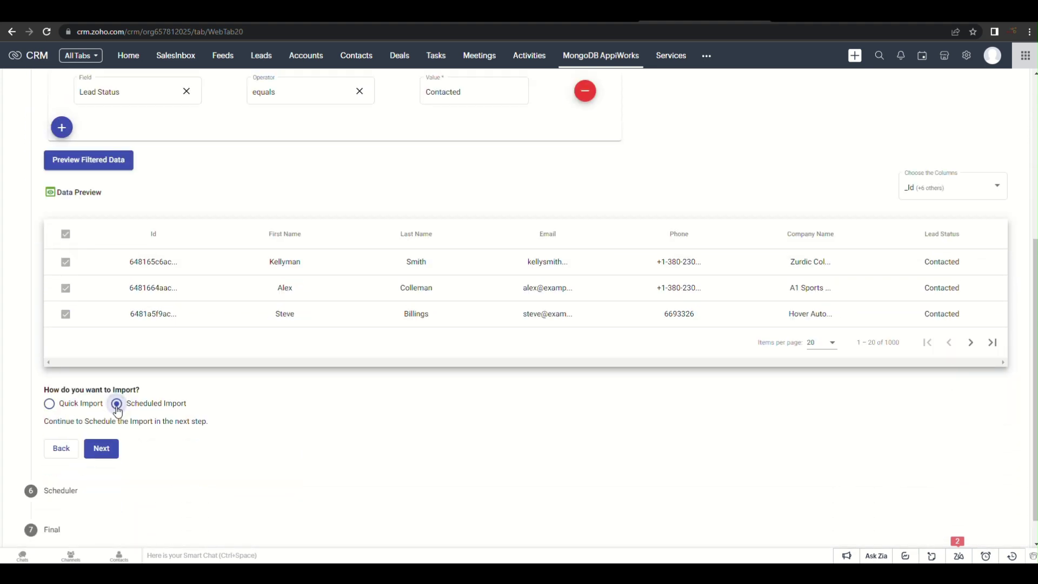
Schedule the import at a specific time: 6/8/2023, 15:50
{"action": "left_click", "coordinate": [102, 451]}
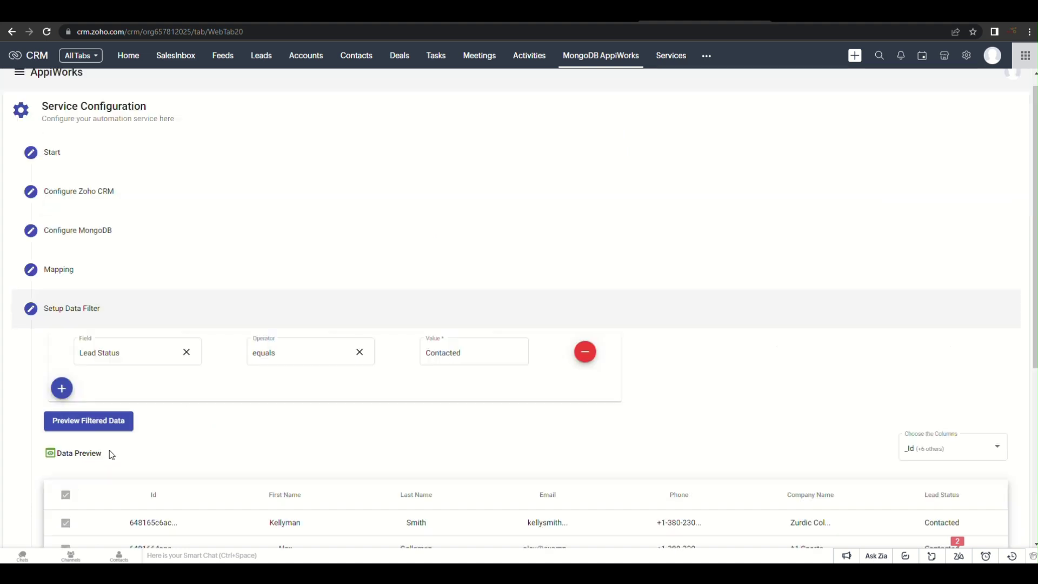
{"action": "scroll", "coordinate": [186, 441], "scroll_direction": "down", "scroll_amount": 2}
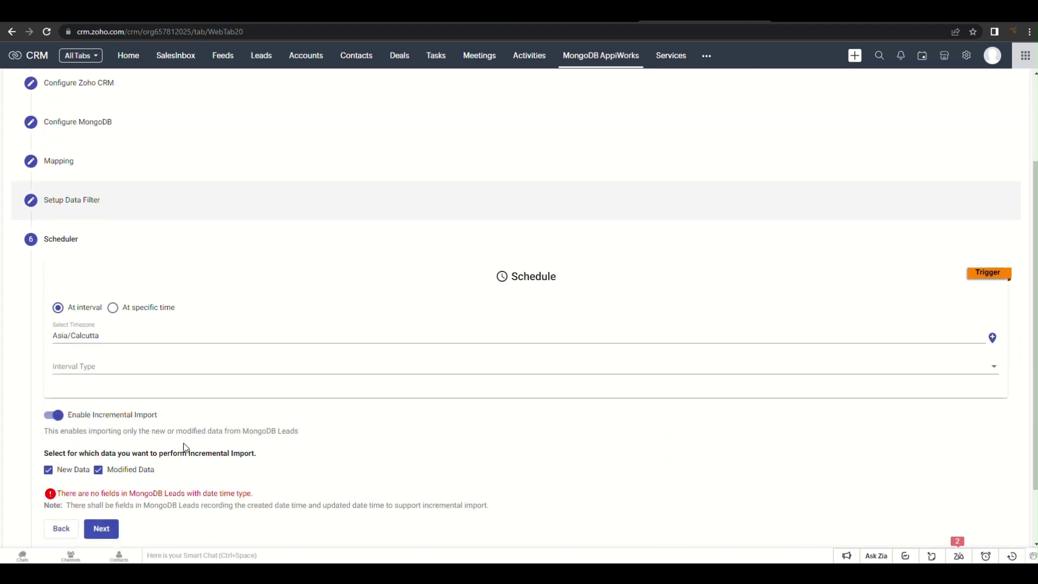
{"action": "left_click", "coordinate": [112, 310]}
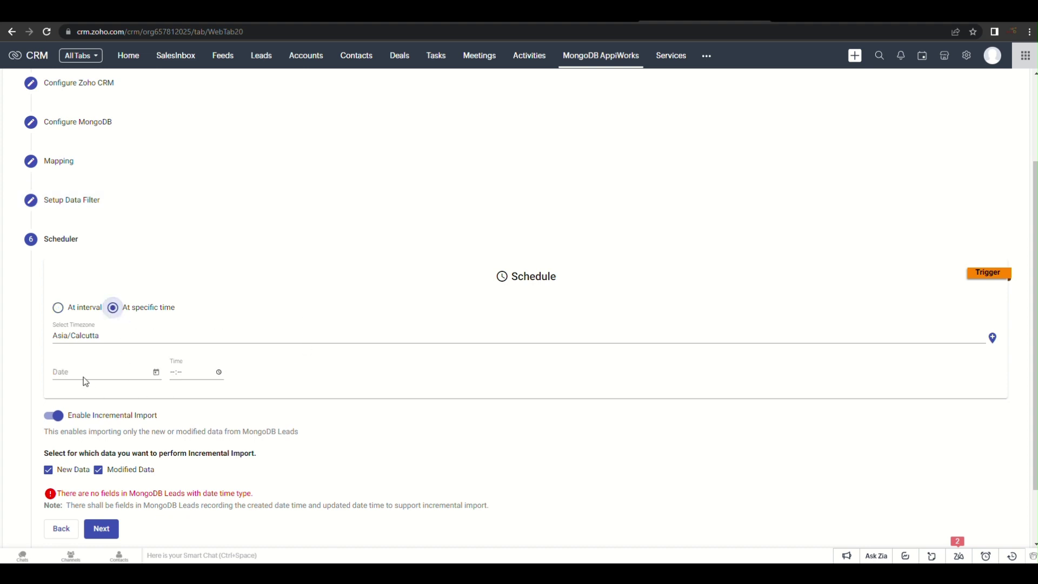
{"action": "left_click", "coordinate": [157, 378]}
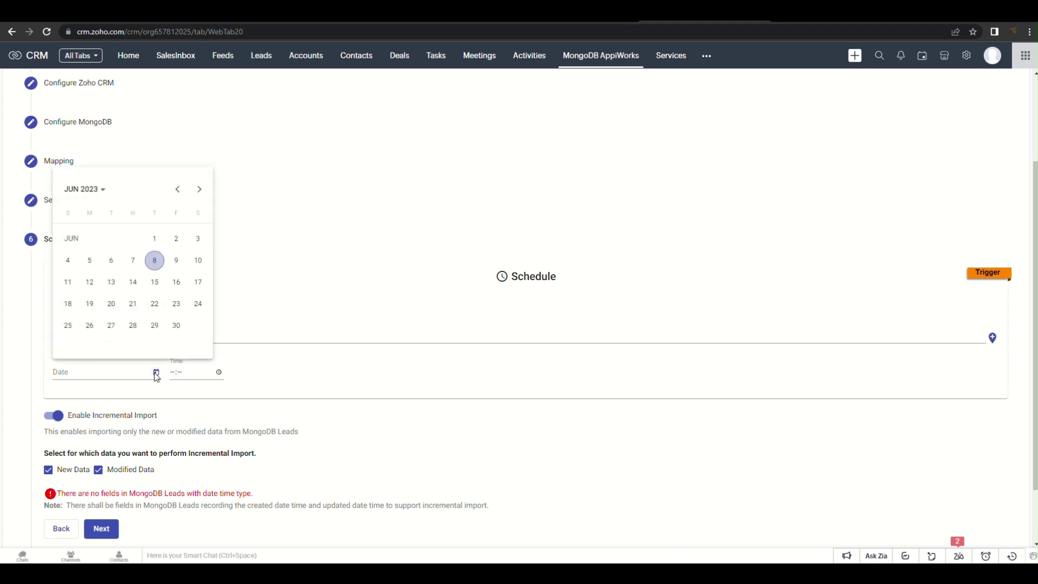
{"action": "left_click", "coordinate": [155, 260]}
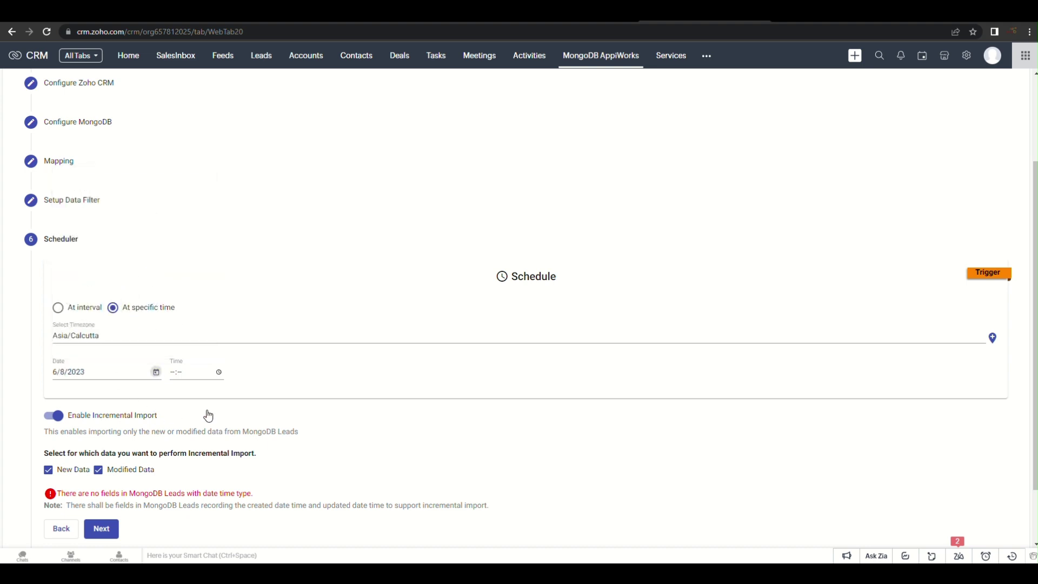
{"action": "left_click", "coordinate": [177, 372]}
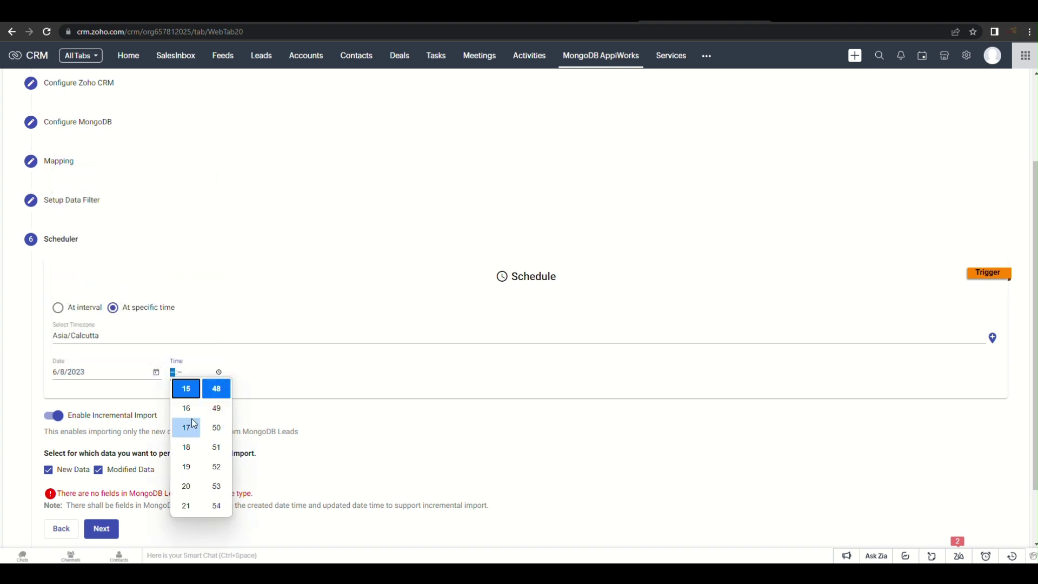
{"action": "left_click", "coordinate": [192, 392]}
{"action": "left_click", "coordinate": [227, 433]}
{"action": "left_click", "coordinate": [260, 400]}
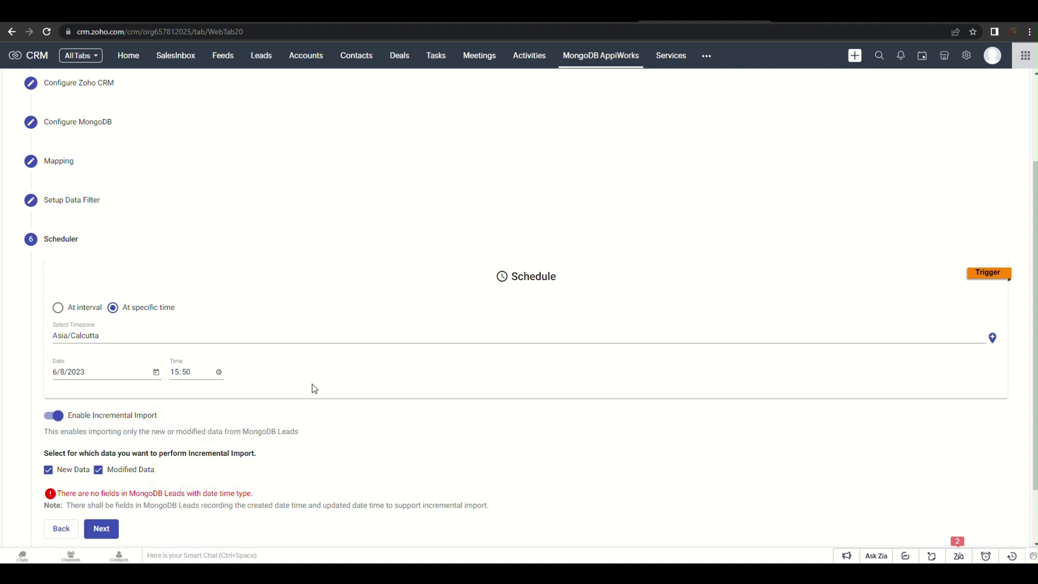
Turn off Incremental Import and save SCHEDULED IMPORT LEAD as active
{"action": "left_click", "coordinate": [57, 416]}
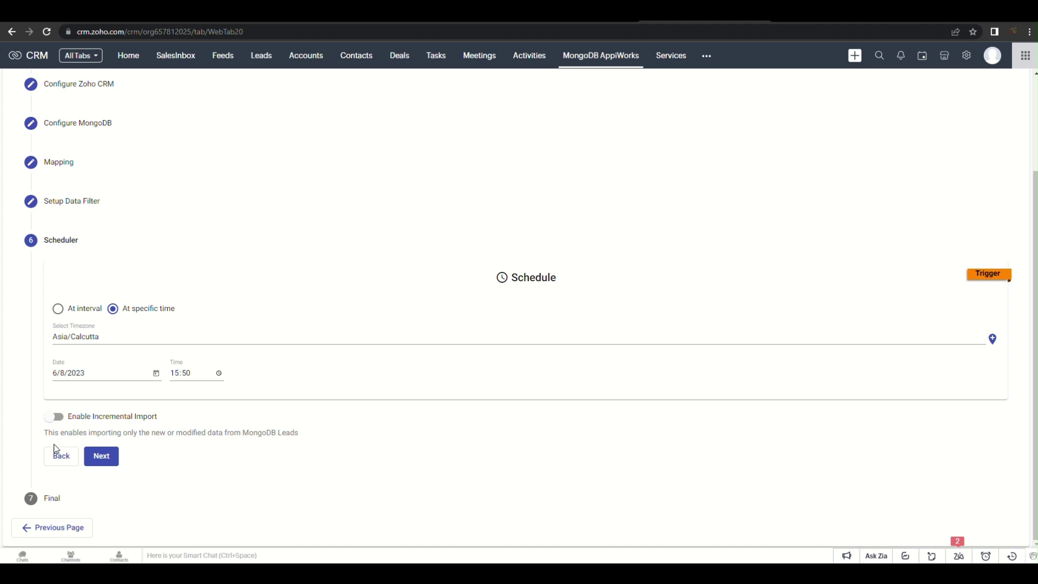
{"action": "left_click", "coordinate": [102, 455]}
{"action": "left_click", "coordinate": [101, 455]}
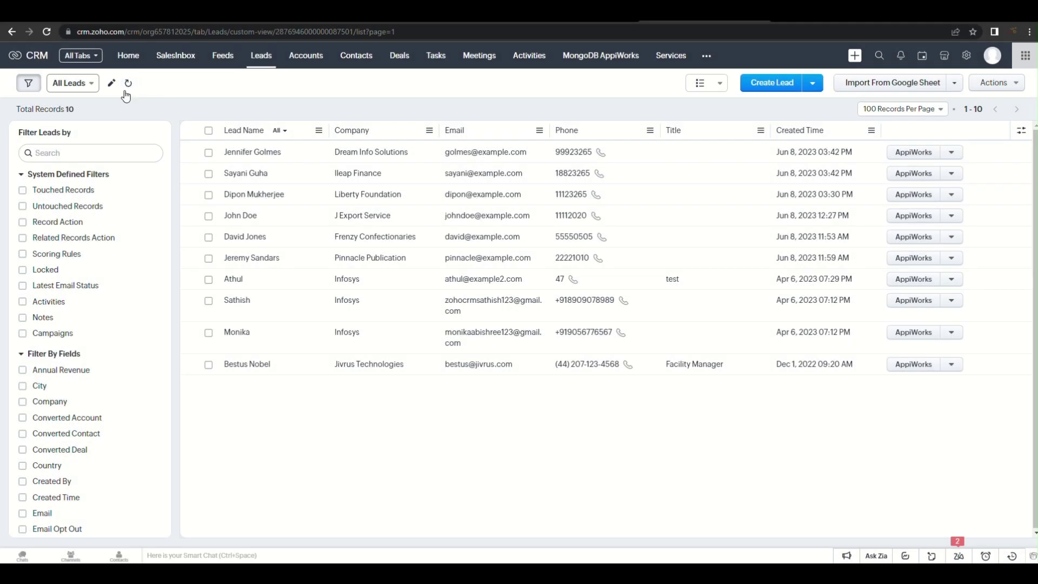
Refresh Leads to 13 records, tick the three scheduled-import leads, and return to MongoDB AppiWorks
{"action": "left_click", "coordinate": [128, 84]}
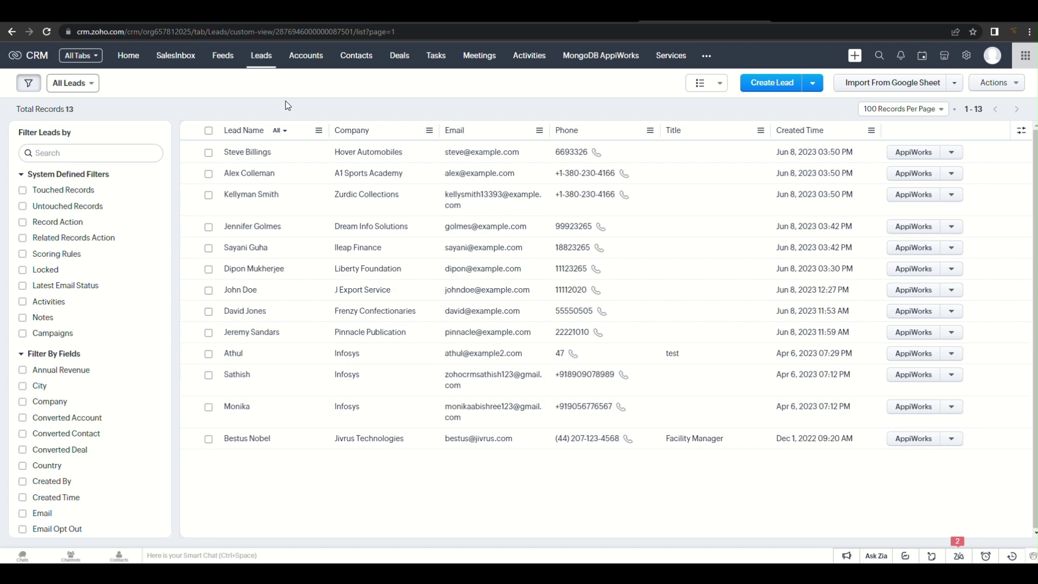
{"action": "left_click", "coordinate": [208, 194]}
{"action": "left_click", "coordinate": [209, 175]}
{"action": "left_click", "coordinate": [208, 153]}
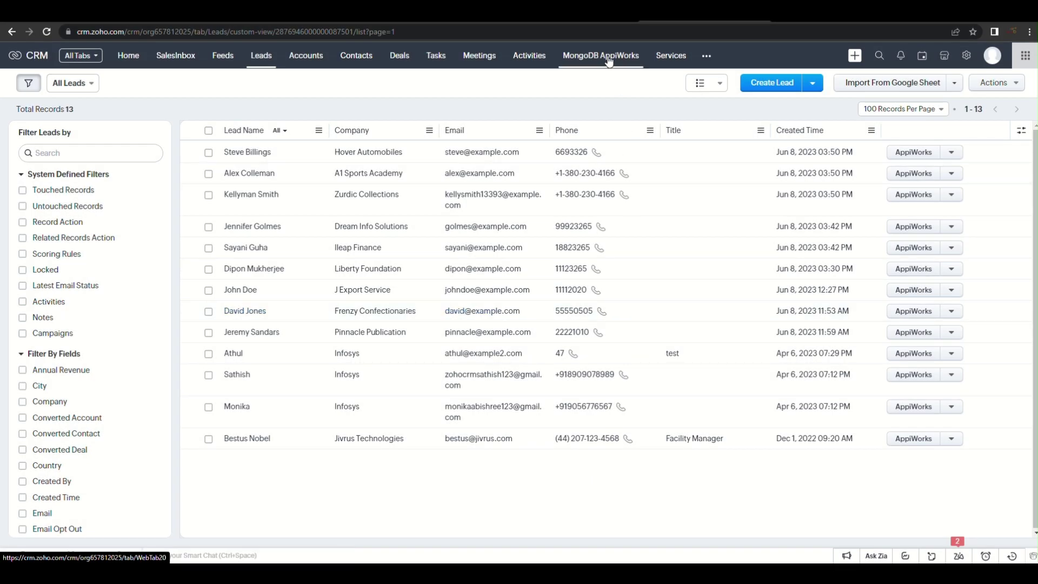
{"action": "left_click", "coordinate": [609, 58]}
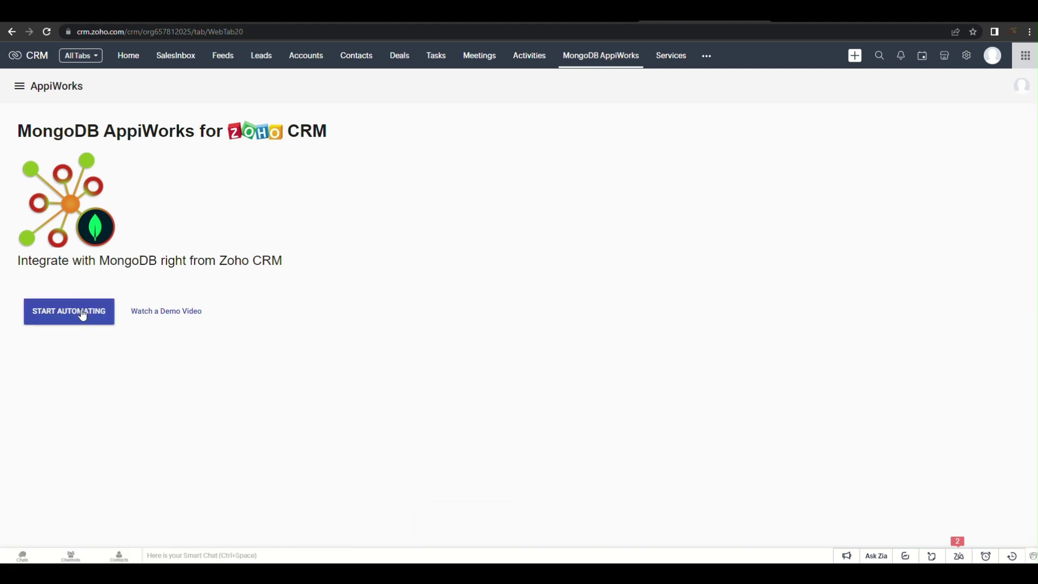
Create a new View-type service named VIEW LEADS IN ZOHO
{"action": "left_click", "coordinate": [83, 312]}
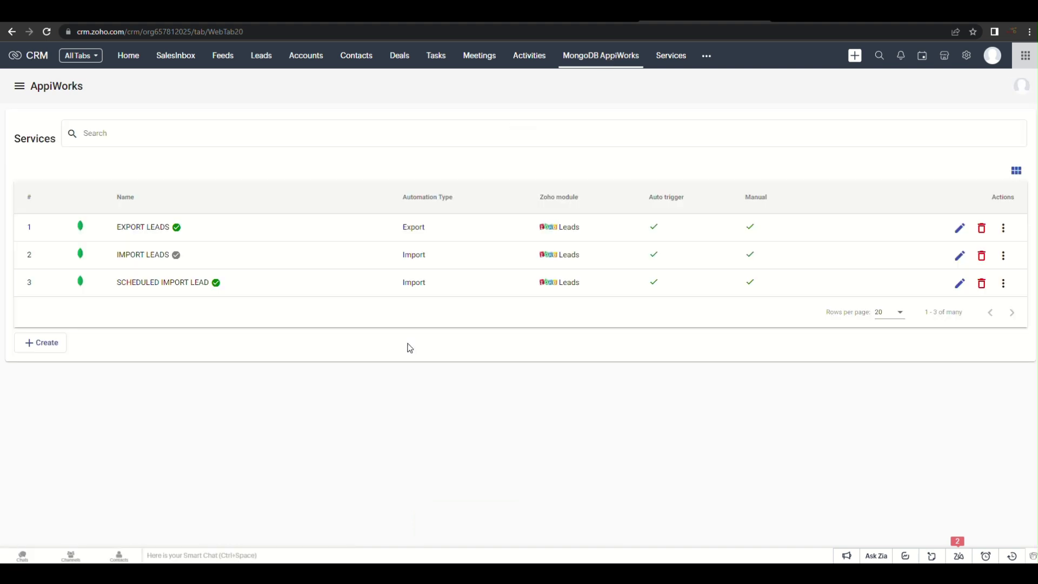
{"action": "left_click", "coordinate": [42, 344]}
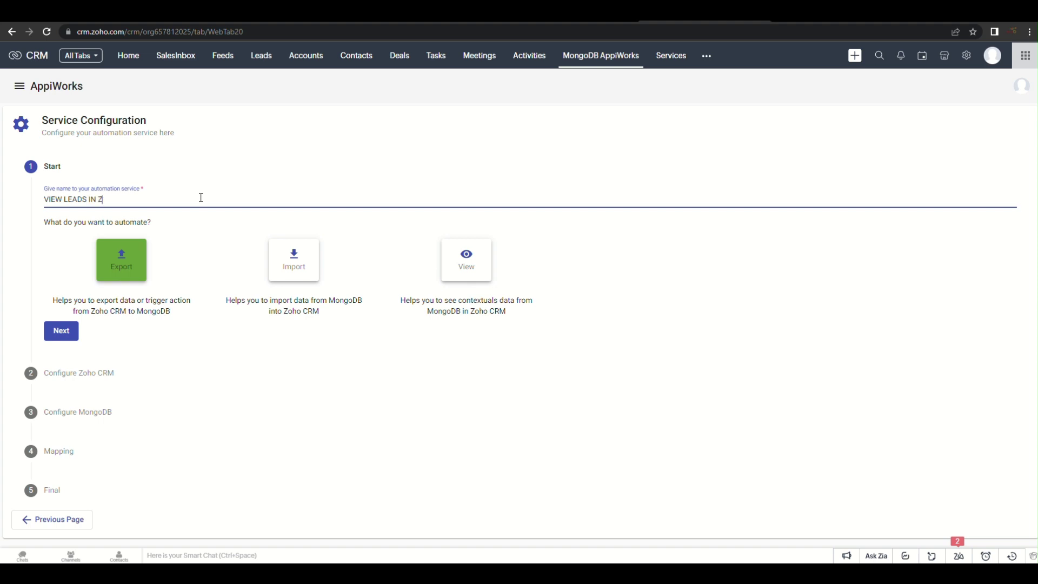
{"action": "left_click", "coordinate": [454, 273]}
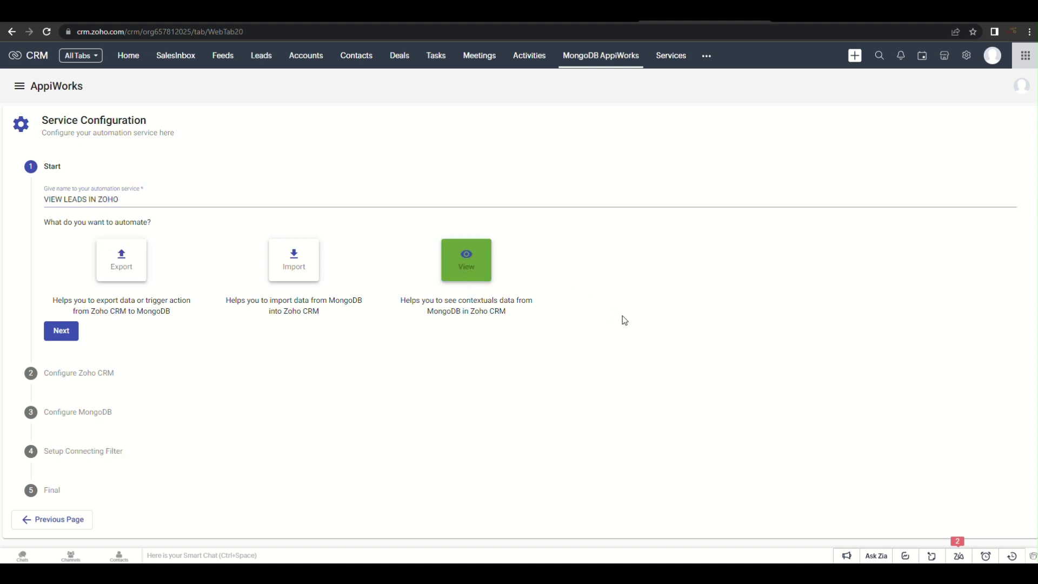
{"action": "left_click", "coordinate": [61, 331]}
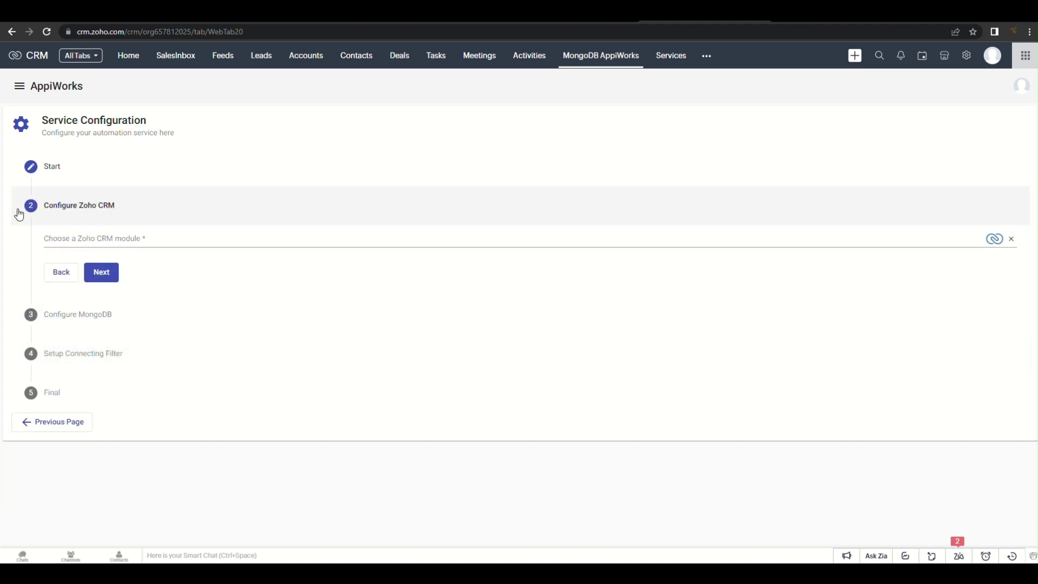
Link the Leads CRM module to the MongoDB Enquiries object on Connection 3
{"action": "left_click", "coordinate": [159, 242]}
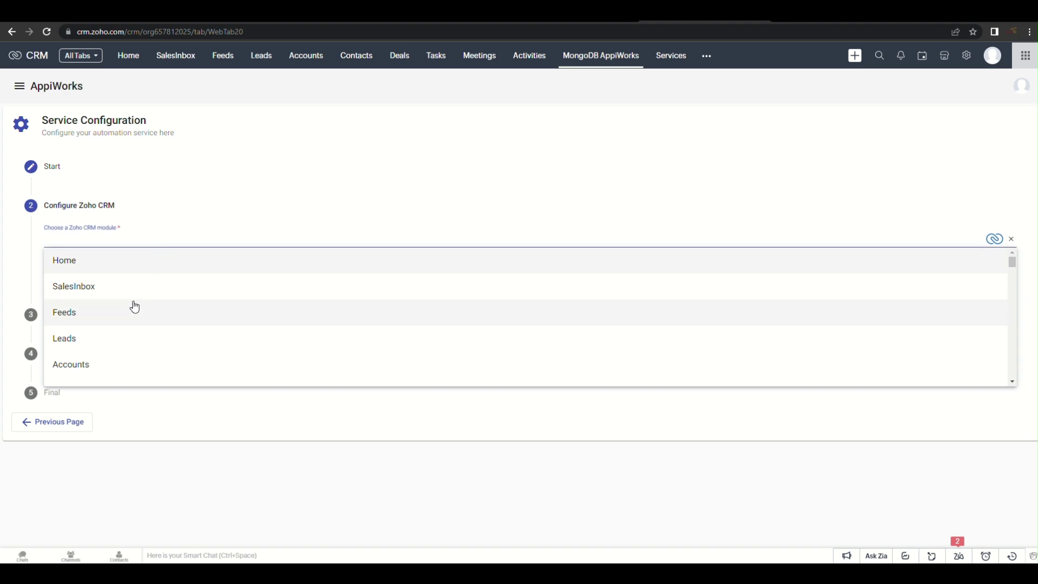
{"action": "left_click", "coordinate": [121, 345]}
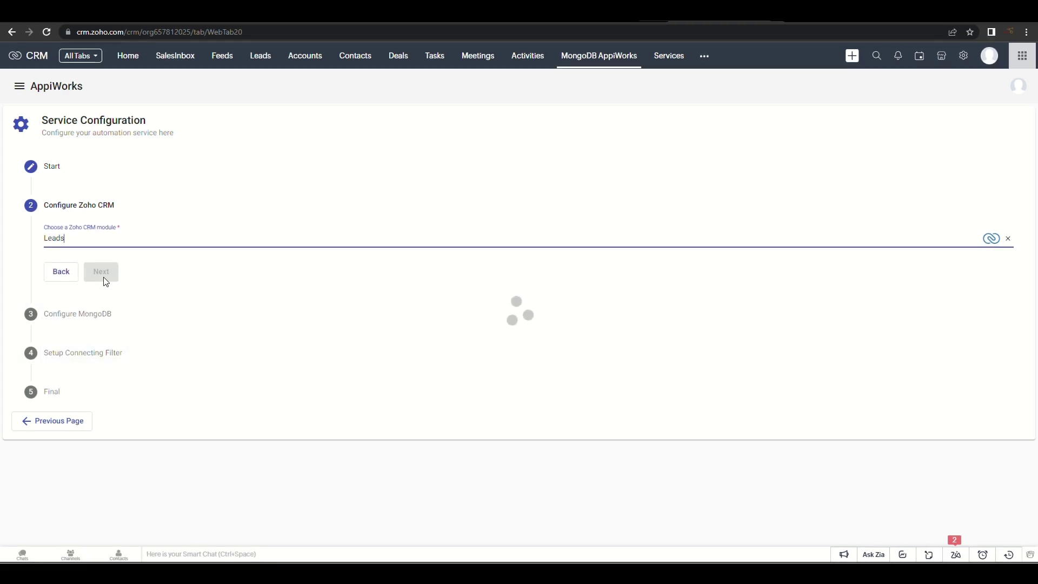
{"action": "left_click", "coordinate": [105, 283]}
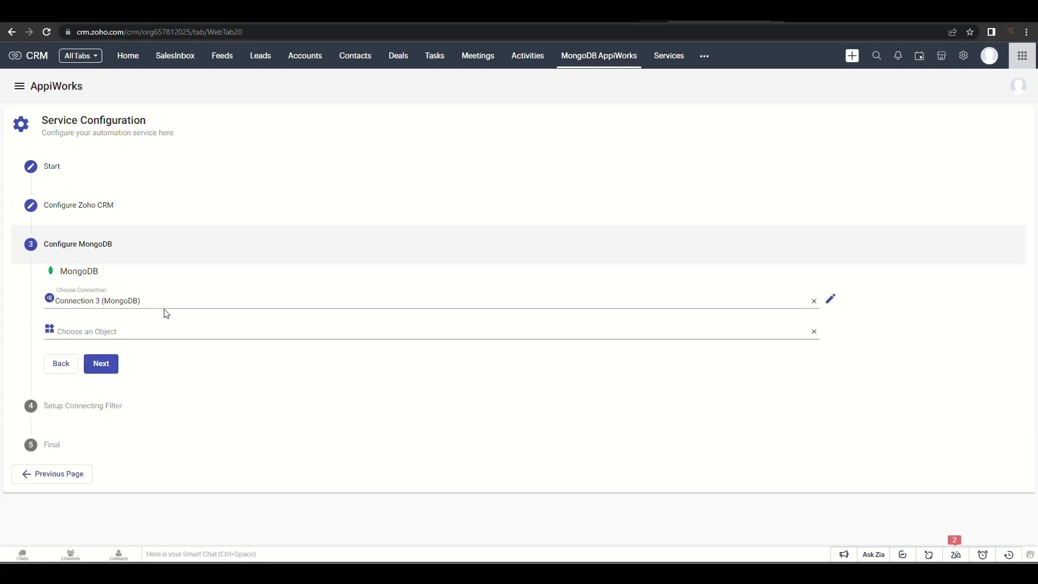
{"action": "left_click", "coordinate": [140, 330]}
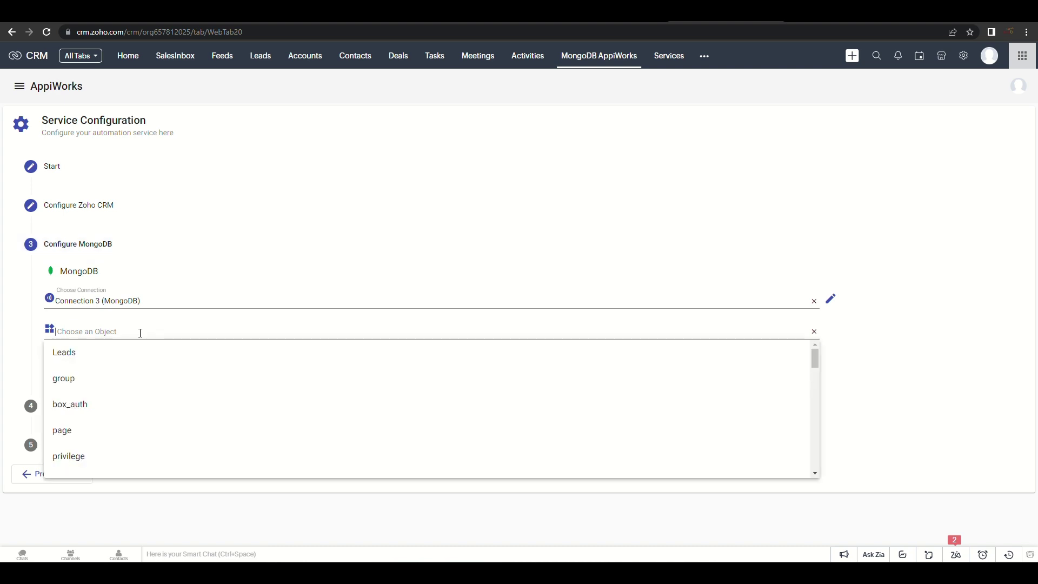
{"action": "scroll", "coordinate": [123, 375], "scroll_direction": "down", "scroll_amount": 1}
{"action": "scroll", "coordinate": [124, 374], "scroll_direction": "down", "scroll_amount": 6}
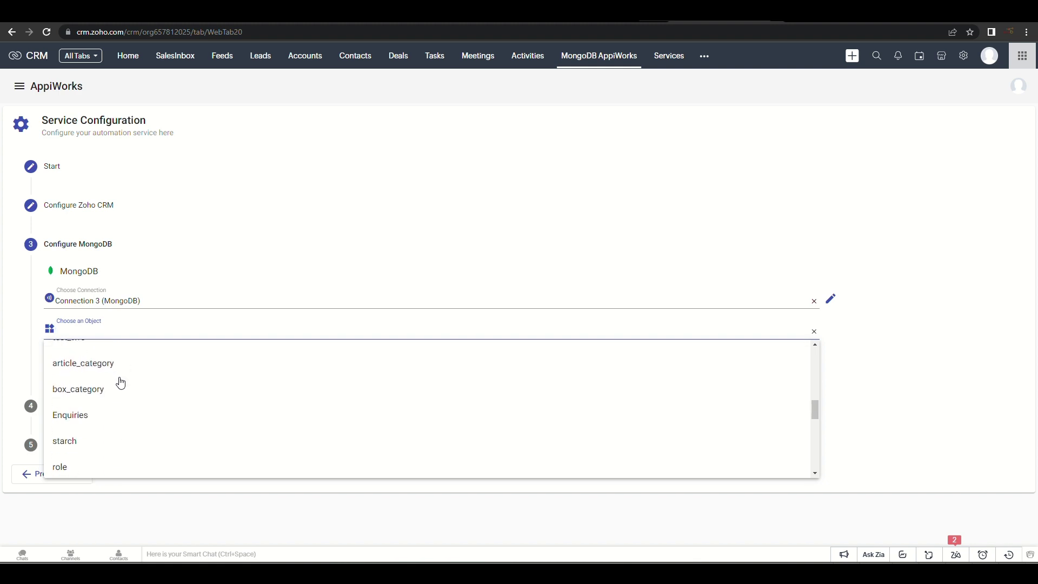
{"action": "left_click", "coordinate": [100, 418]}
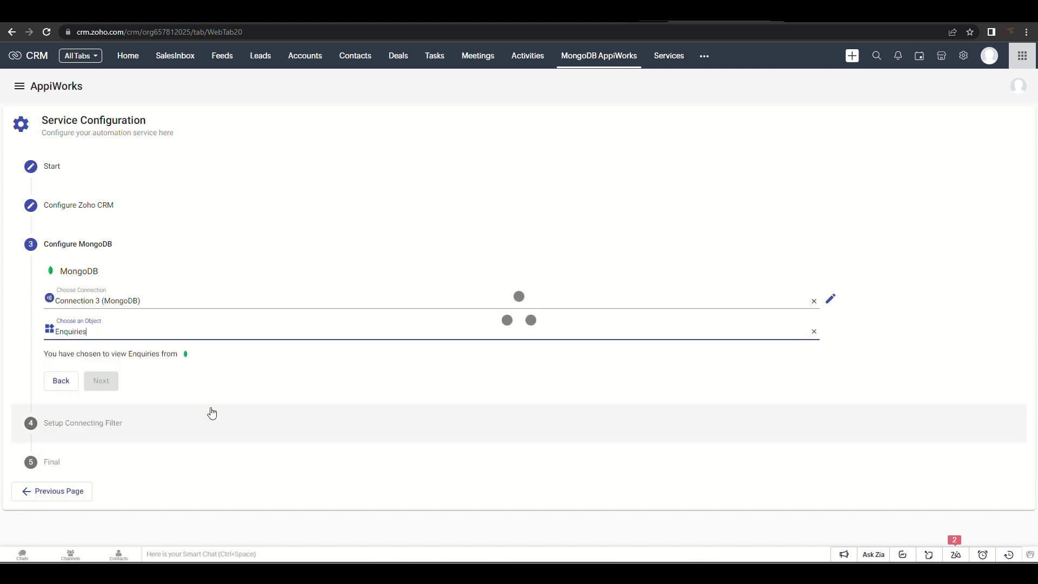
{"action": "left_click", "coordinate": [101, 382]}
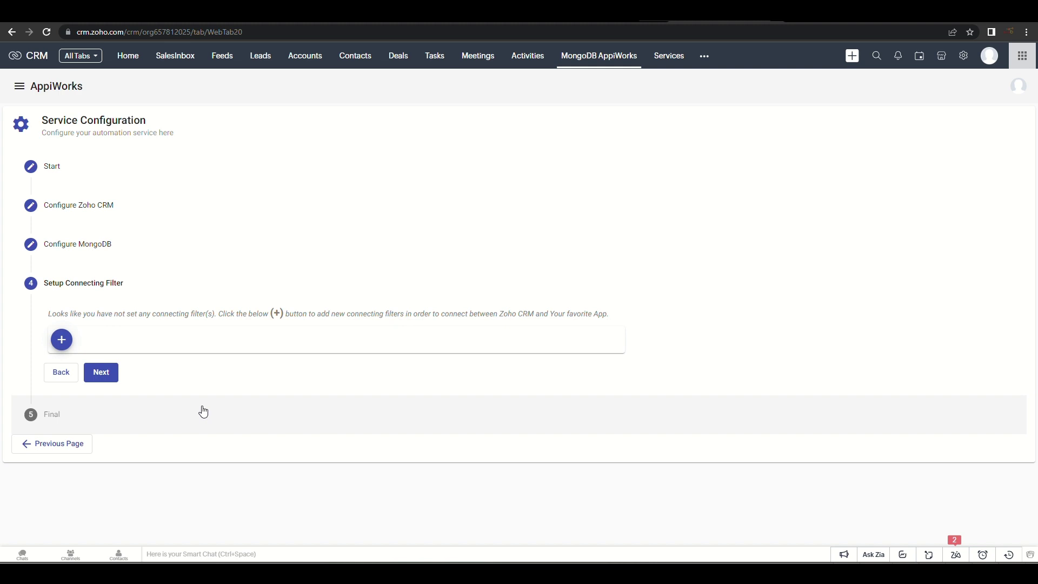
Add a connecting filter: MongoDB Email equals lead Email
{"action": "left_click", "coordinate": [61, 339]}
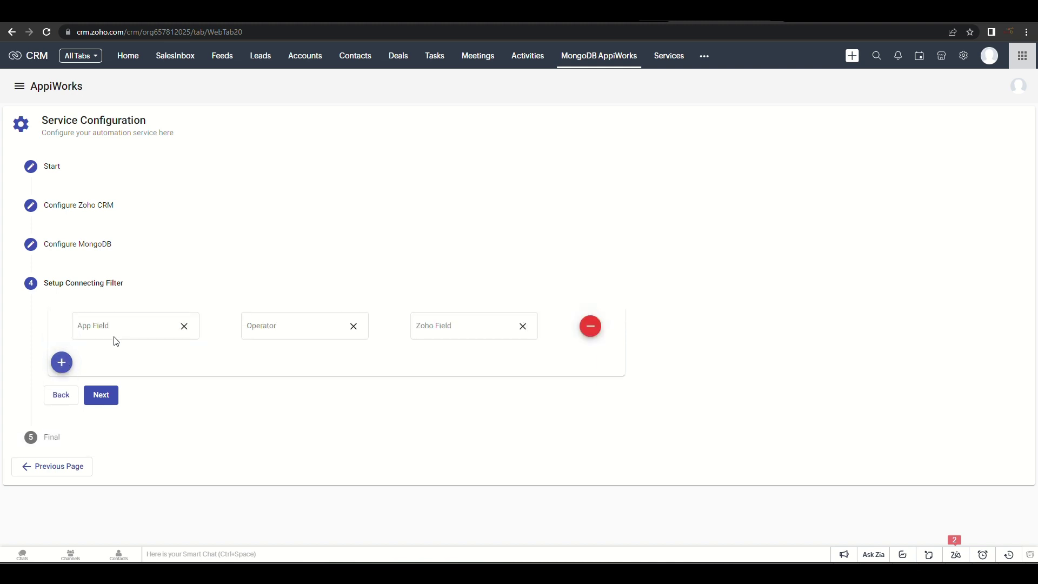
{"action": "left_click", "coordinate": [138, 327]}
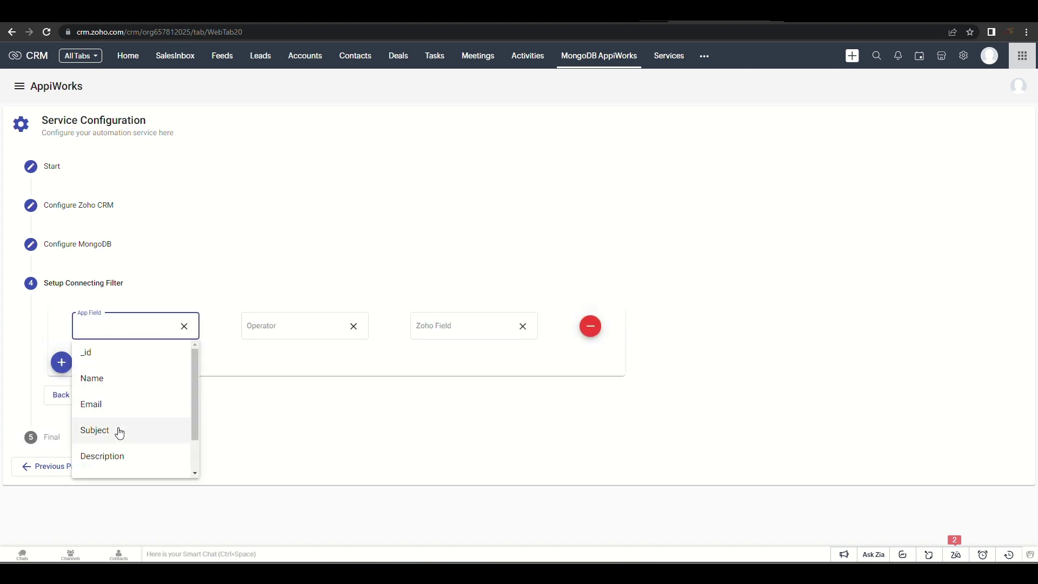
{"action": "left_click", "coordinate": [102, 404]}
{"action": "left_click", "coordinate": [269, 332]}
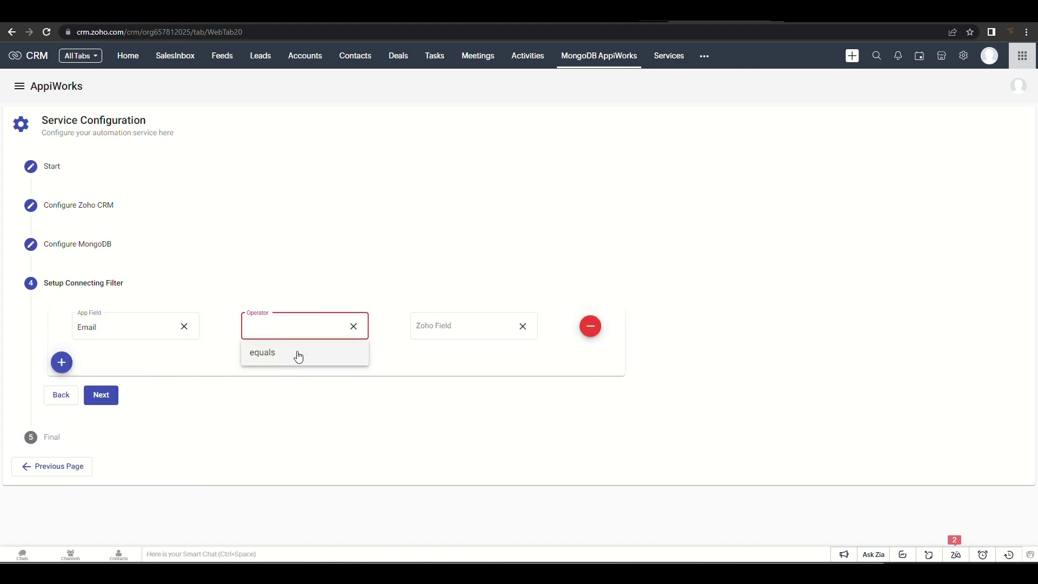
{"action": "left_click", "coordinate": [297, 352]}
{"action": "left_click", "coordinate": [424, 326]}
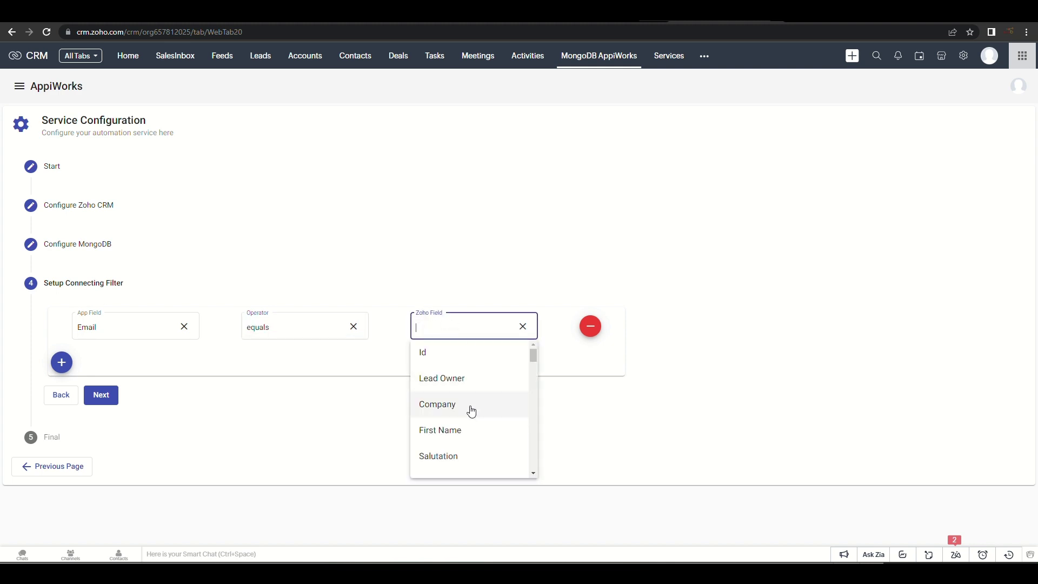
{"action": "scroll", "coordinate": [471, 412], "scroll_direction": "down", "scroll_amount": 2}
{"action": "left_click", "coordinate": [452, 451]}
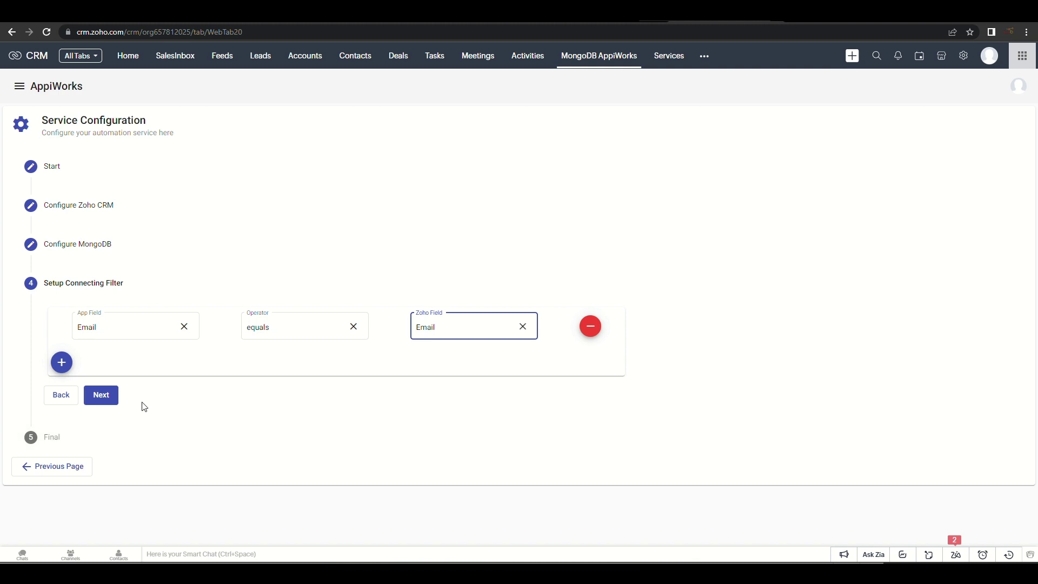
Save VIEW LEADS IN ZOHO as an active service and go to the Leads list
{"action": "left_click", "coordinate": [102, 397]}
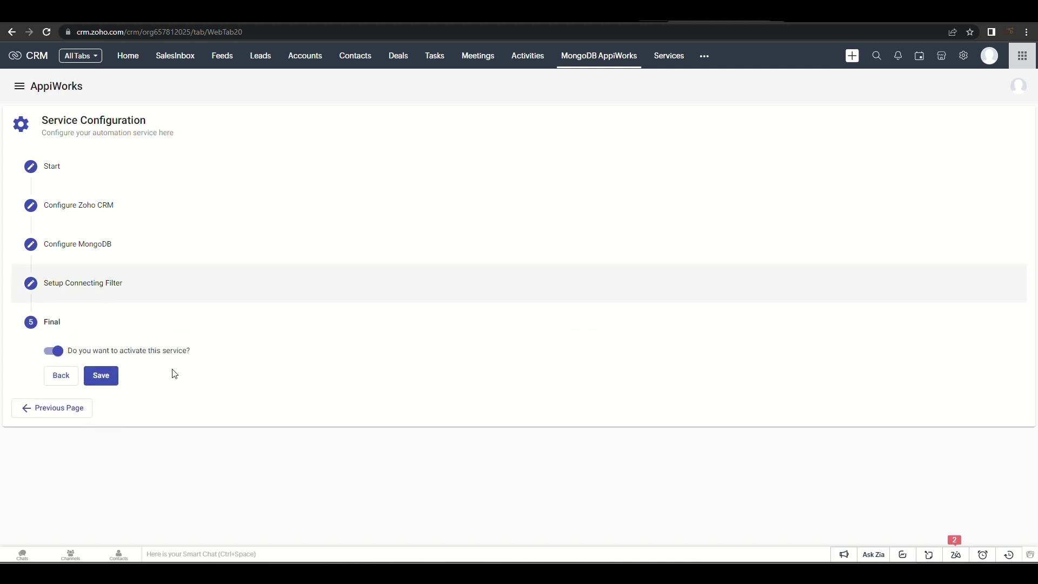
{"action": "left_click", "coordinate": [103, 377]}
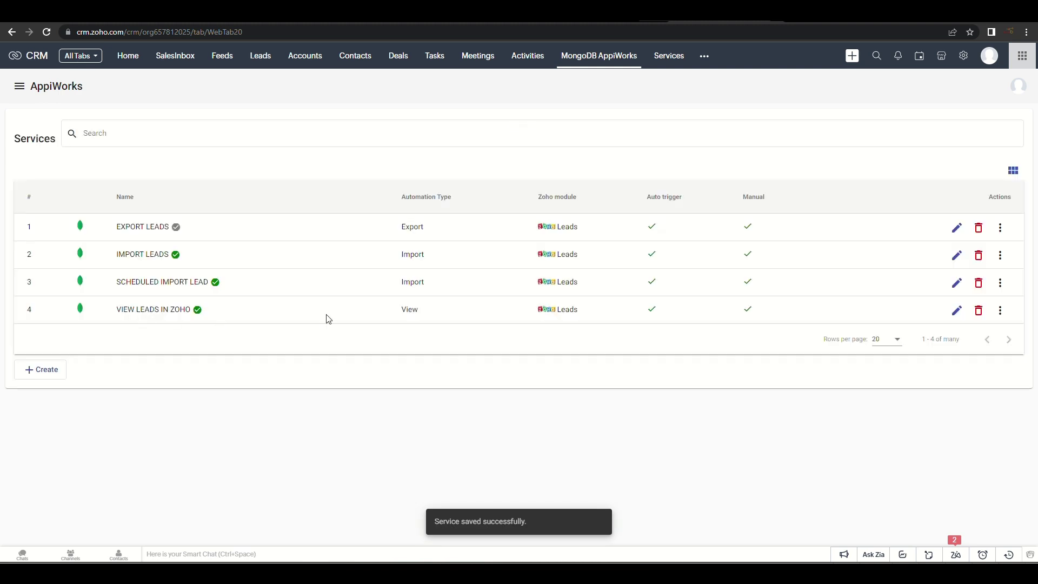
{"action": "left_click", "coordinate": [262, 59]}
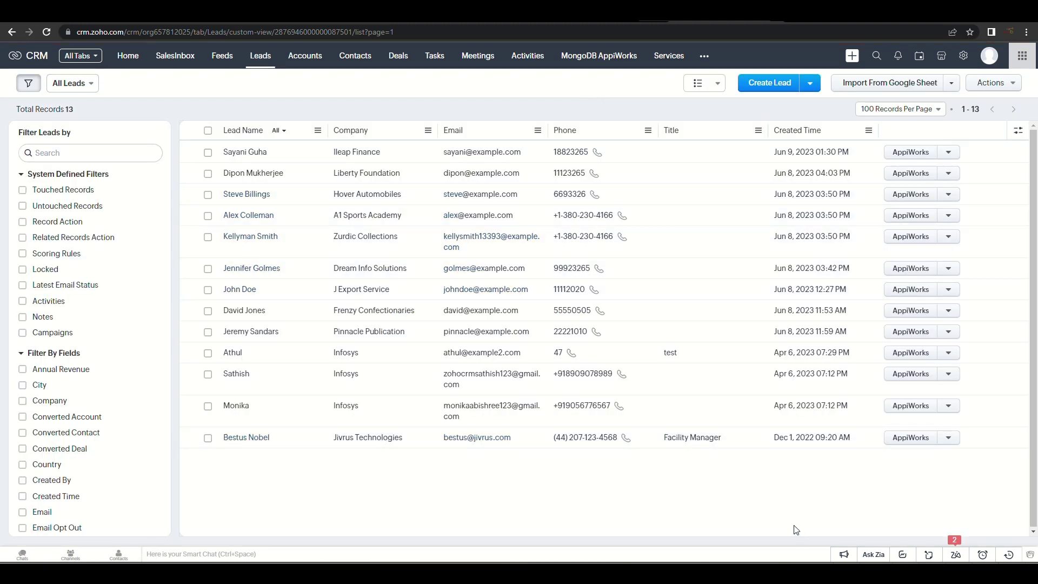
Open the Hover Automobiles lead and scroll down to its MongoDB AppiWorks related list
{"action": "left_click", "coordinate": [287, 193]}
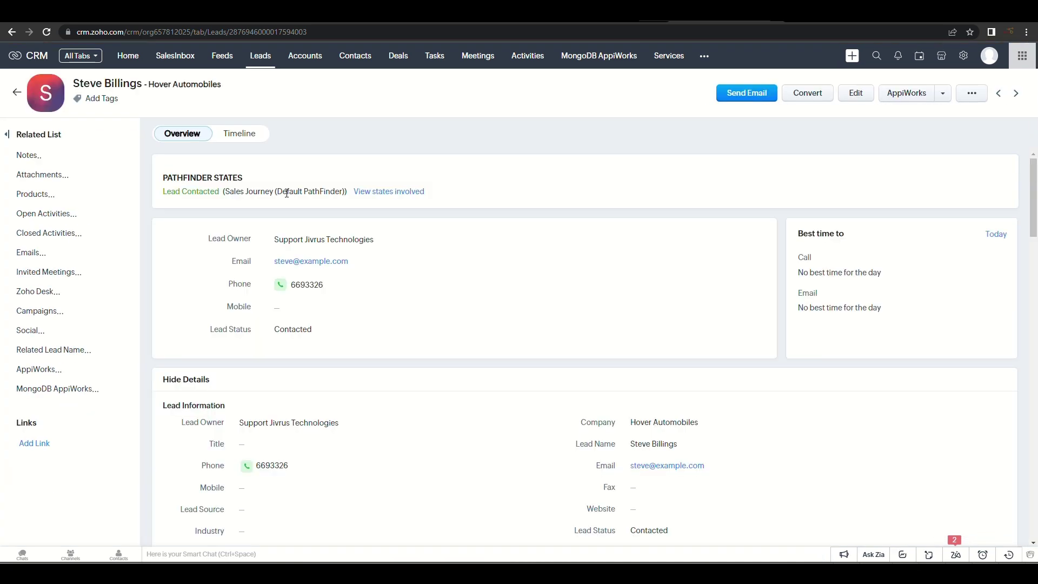
{"action": "scroll", "coordinate": [583, 281], "scroll_direction": "down", "scroll_amount": 15}
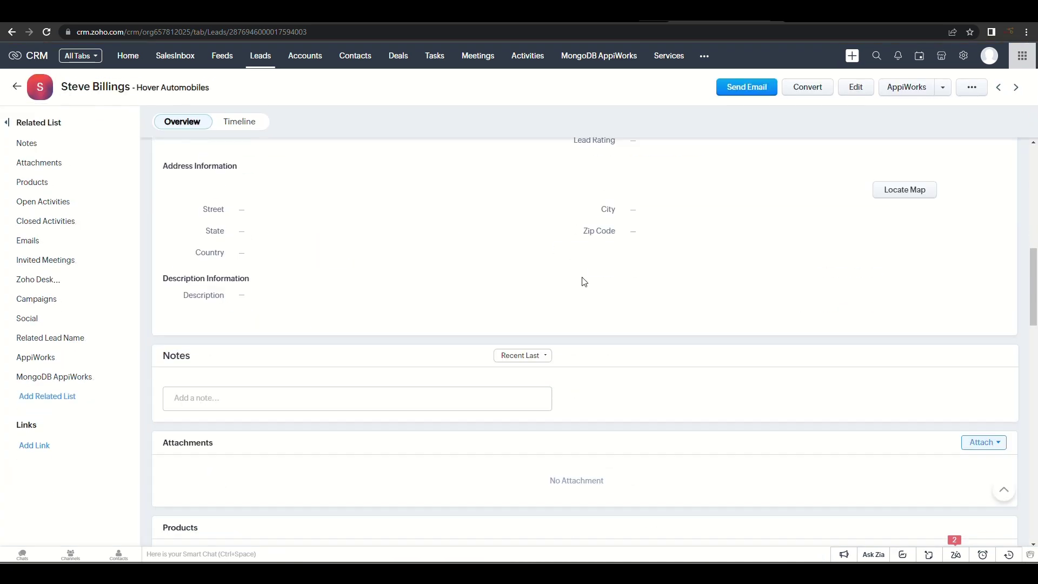
{"action": "scroll", "coordinate": [583, 282], "scroll_direction": "down", "scroll_amount": 10}
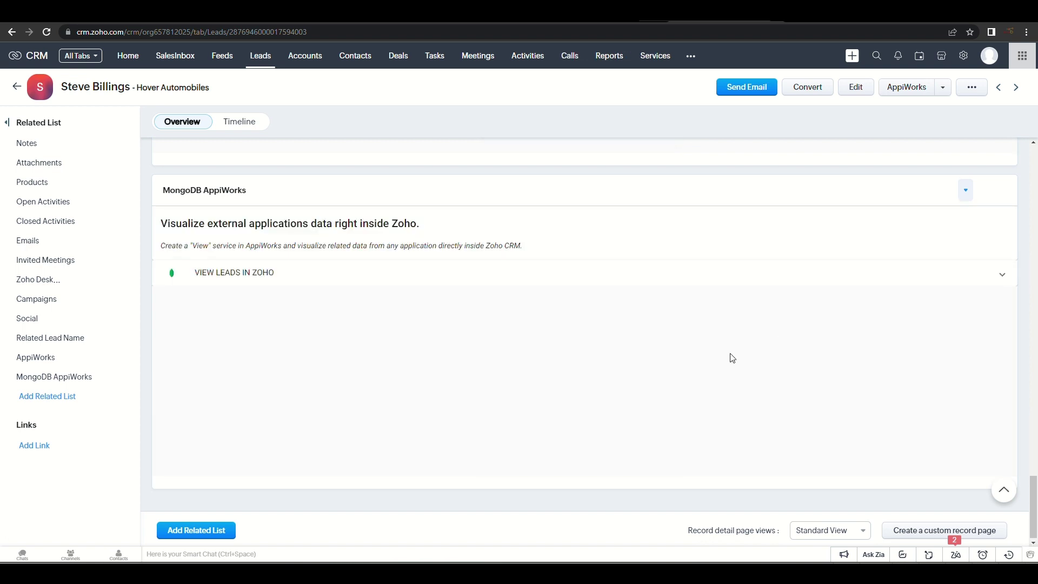
Expand VIEW LEADS IN ZOHO and show Name, Email, Subject, Description, Date Of Enquiry and Status columns
{"action": "left_click", "coordinate": [789, 282]}
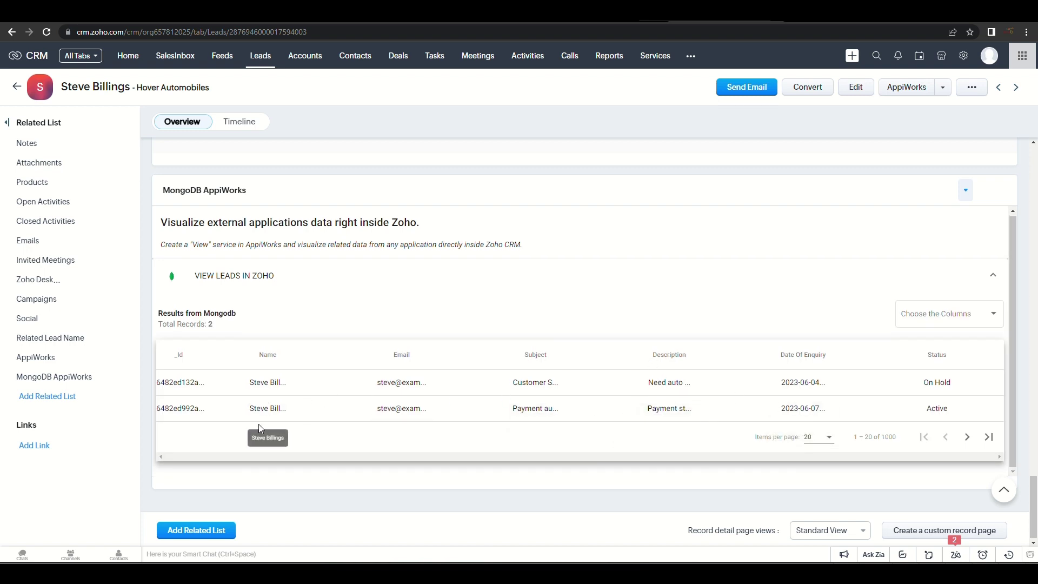
{"action": "left_click", "coordinate": [995, 320]}
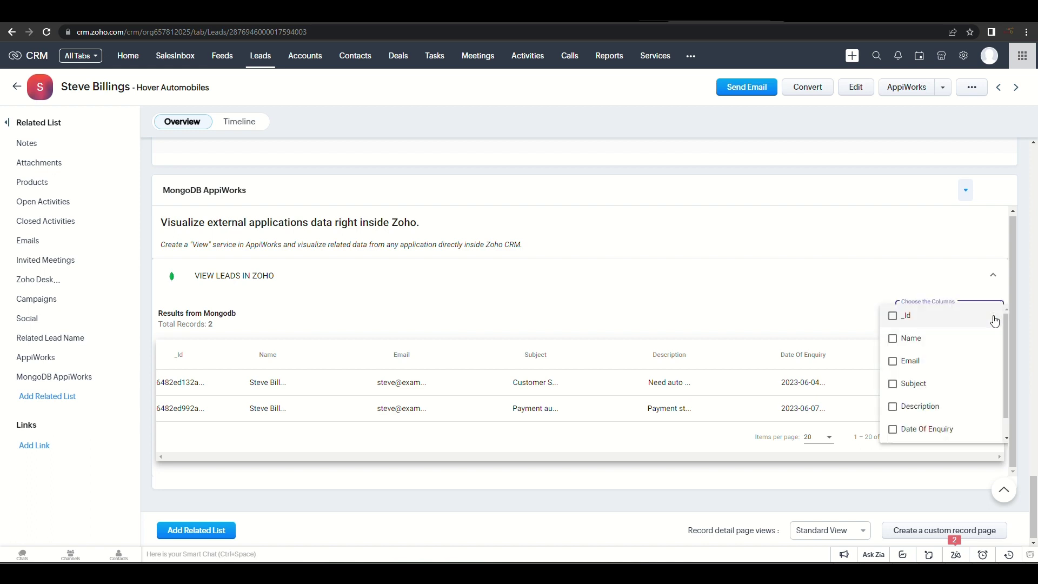
{"action": "left_click", "coordinate": [894, 339]}
{"action": "left_click", "coordinate": [894, 361]}
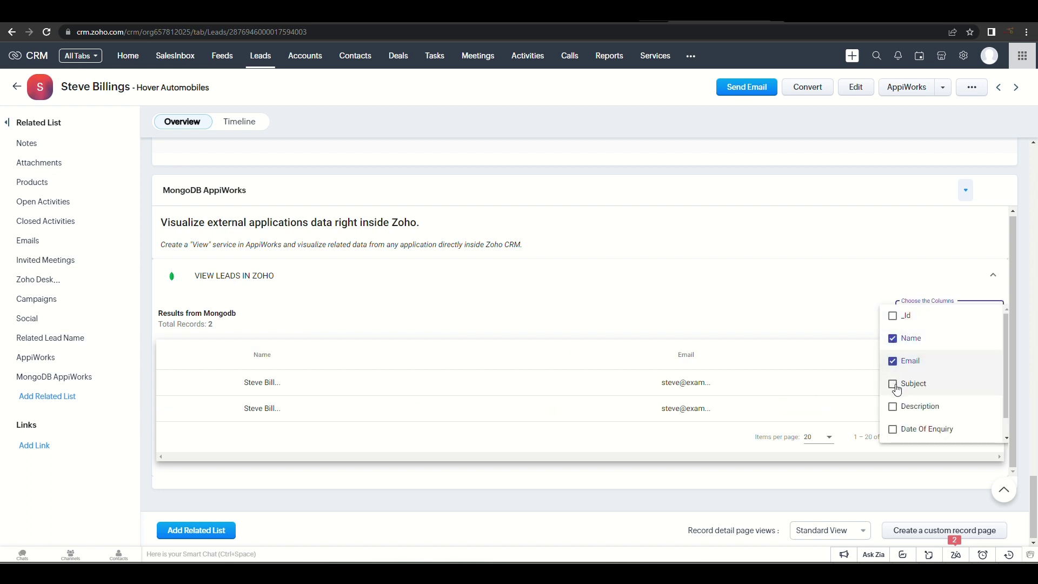
{"action": "left_click", "coordinate": [895, 386]}
{"action": "left_click", "coordinate": [894, 408]}
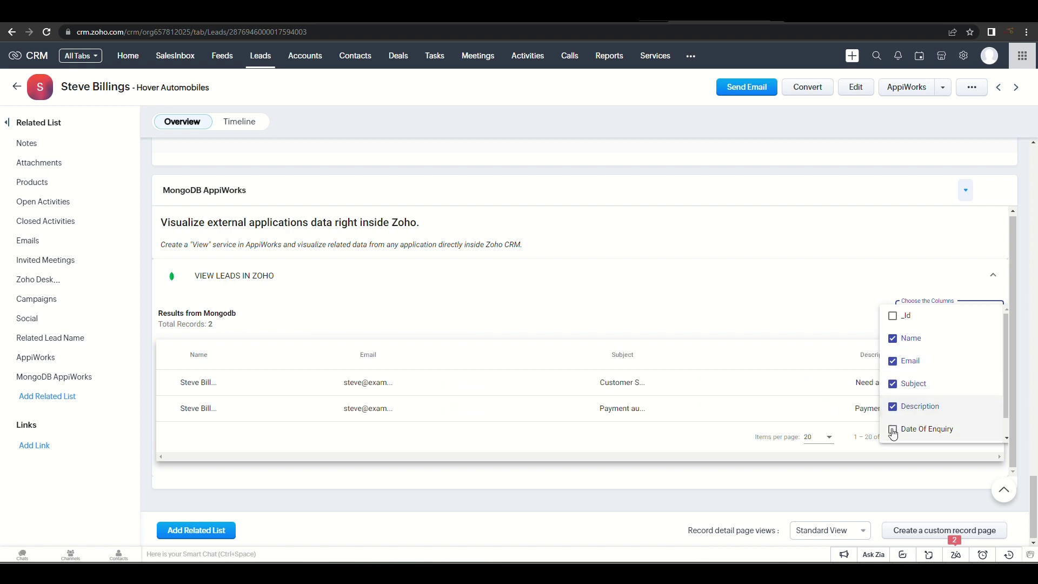
{"action": "left_click", "coordinate": [894, 430]}
{"action": "scroll", "coordinate": [925, 433], "scroll_direction": "down", "scroll_amount": 1}
{"action": "left_click", "coordinate": [892, 431]}
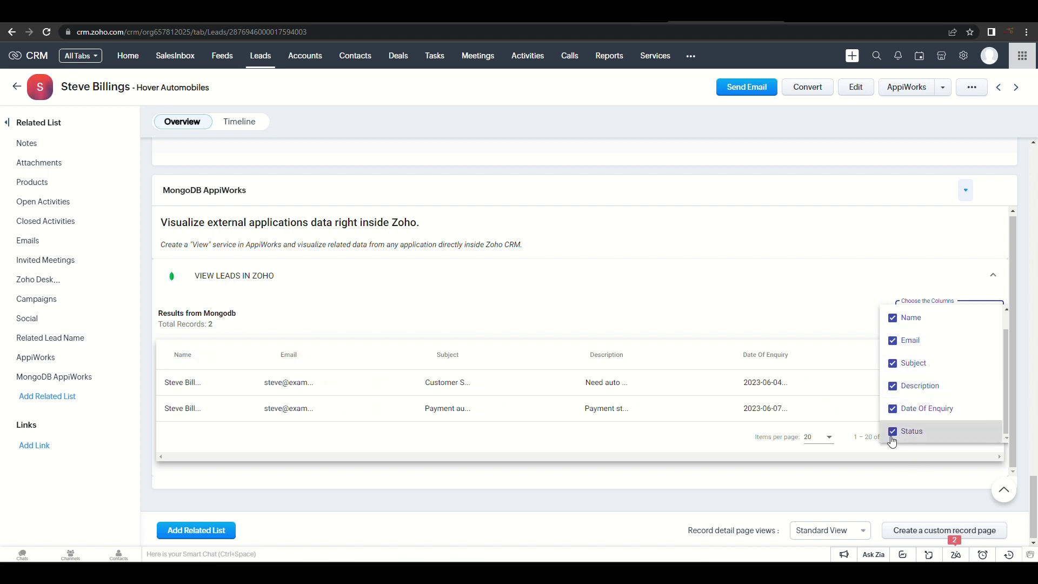
{"action": "left_click", "coordinate": [853, 474]}
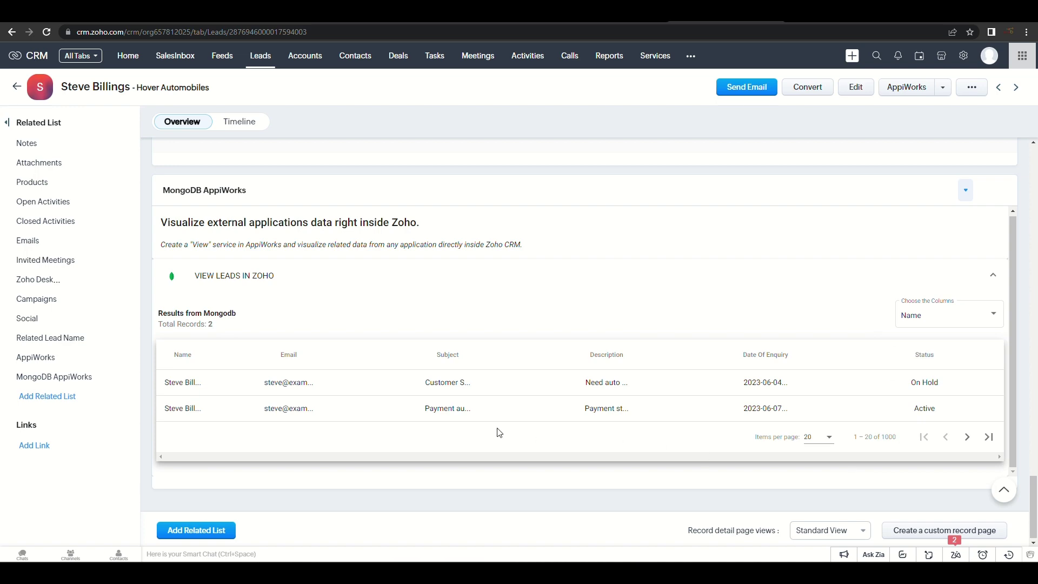